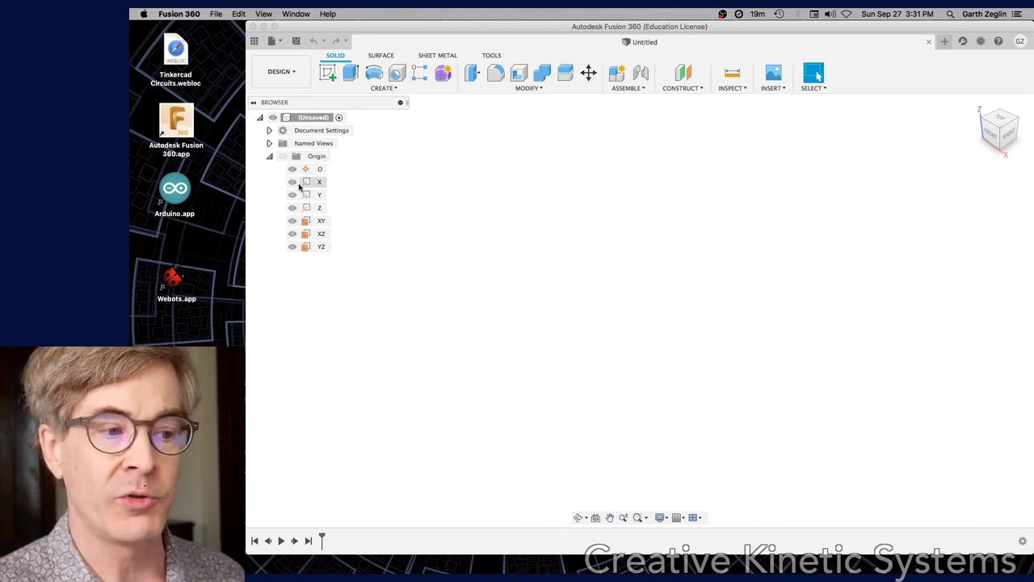
Step: Show the origin planes and axes, and create a sketch on the YZ plane
left_click(282, 158)
left_click(282, 157)
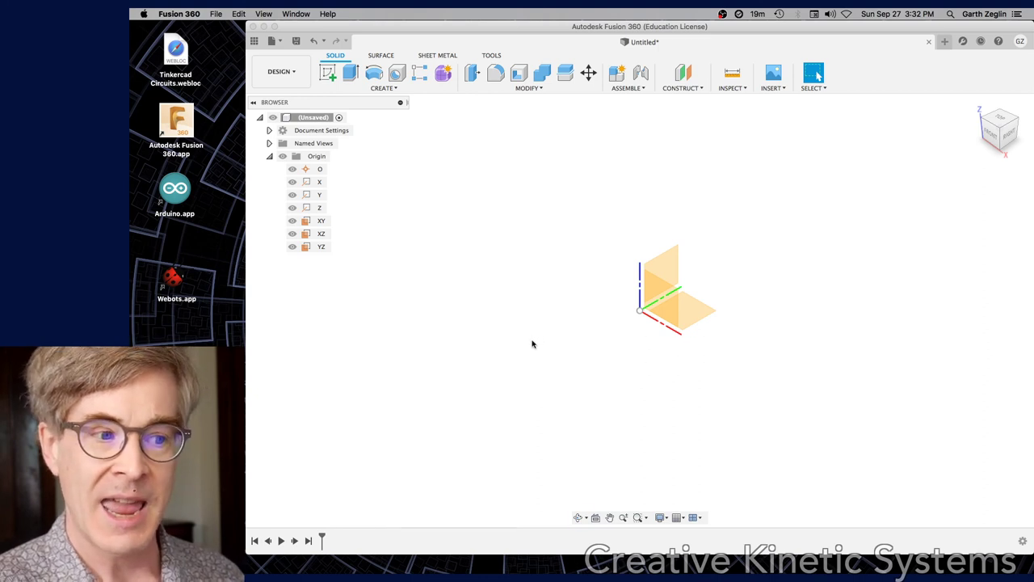
middle_click_drag(532, 344, 619, 330, "shift")
left_click(622, 302)
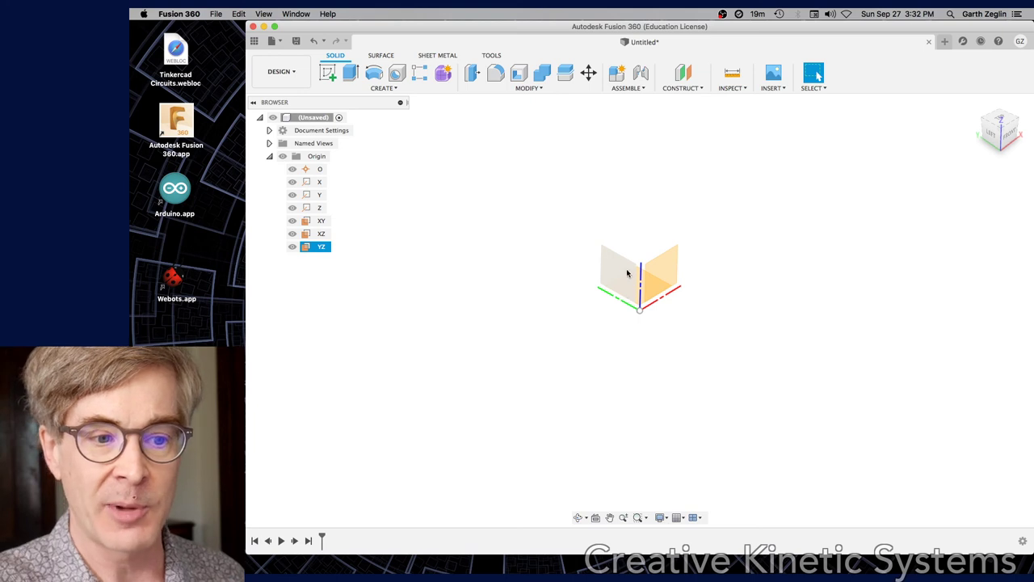
left_click(627, 273)
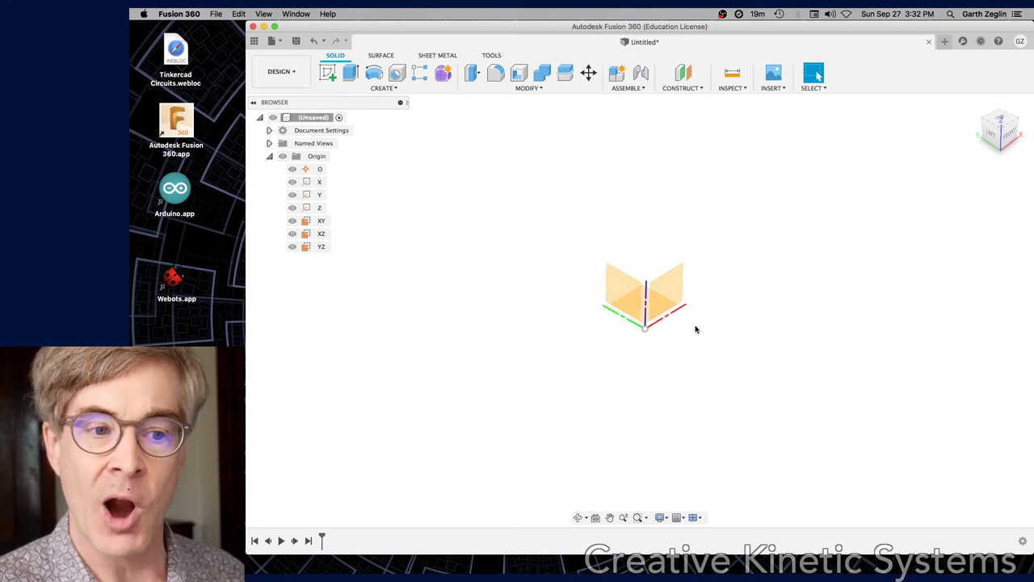
left_click(633, 287)
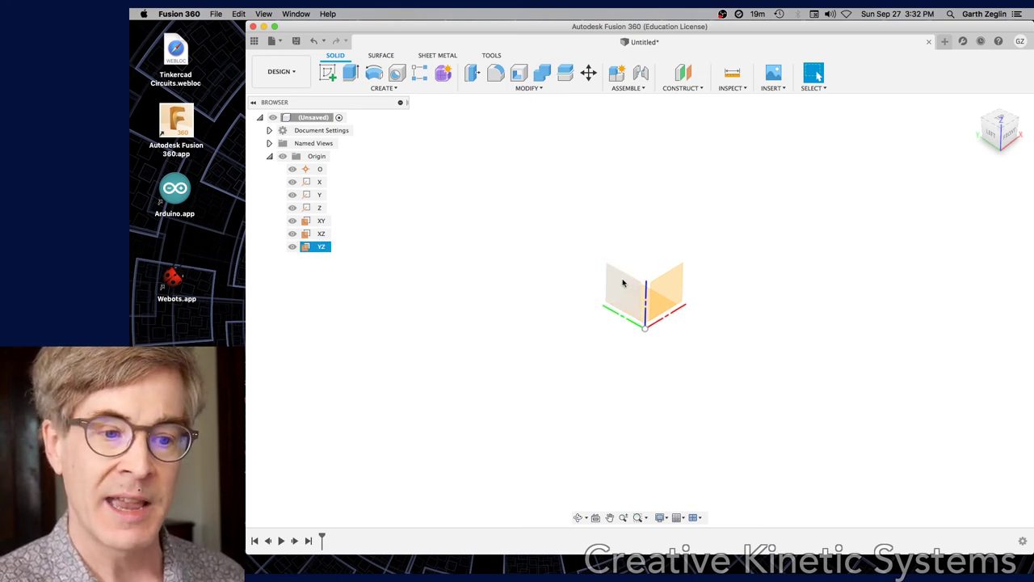
right_click(618, 282)
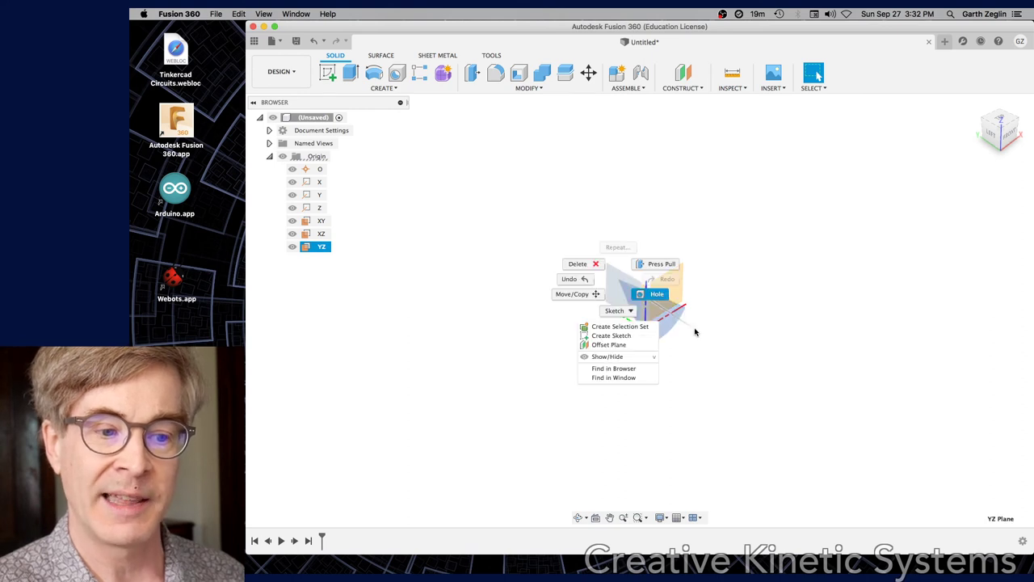
left_click(640, 336)
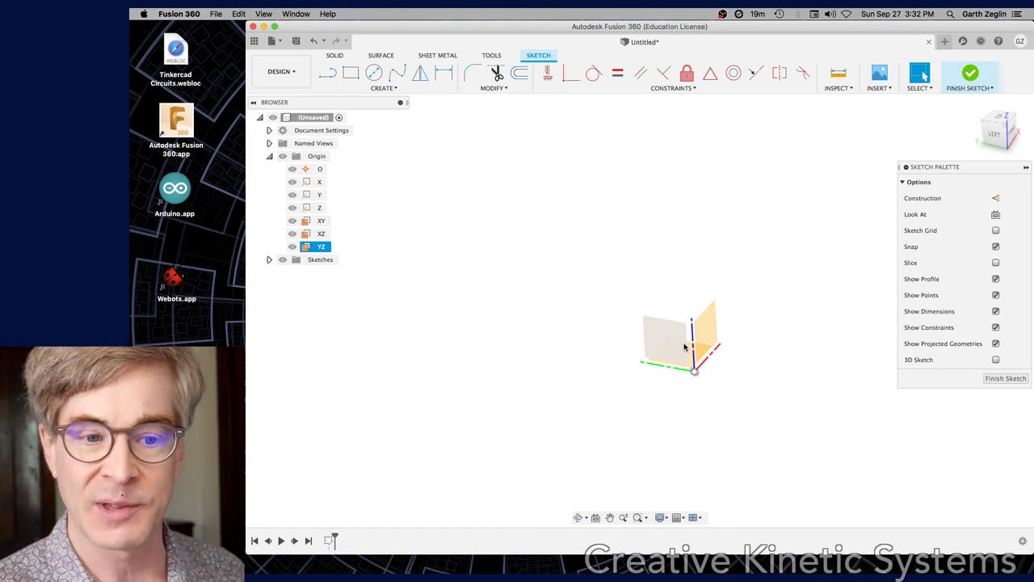
Step: Facing the sketch plane squarely, draw a sloping construction line starting on the Z axis about 5 mm above the Y axis
left_click(684, 347)
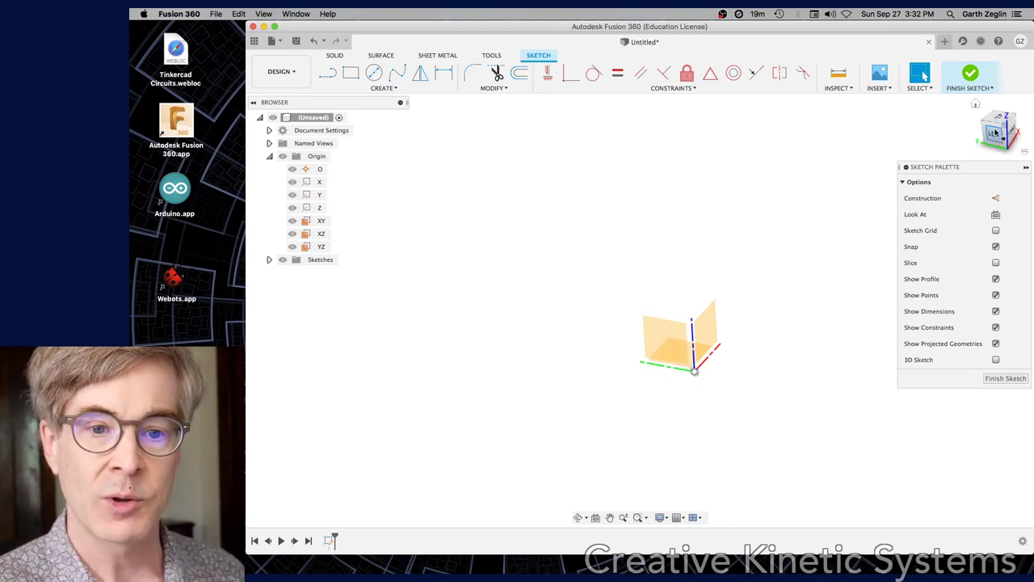
left_click(995, 198)
key("l")
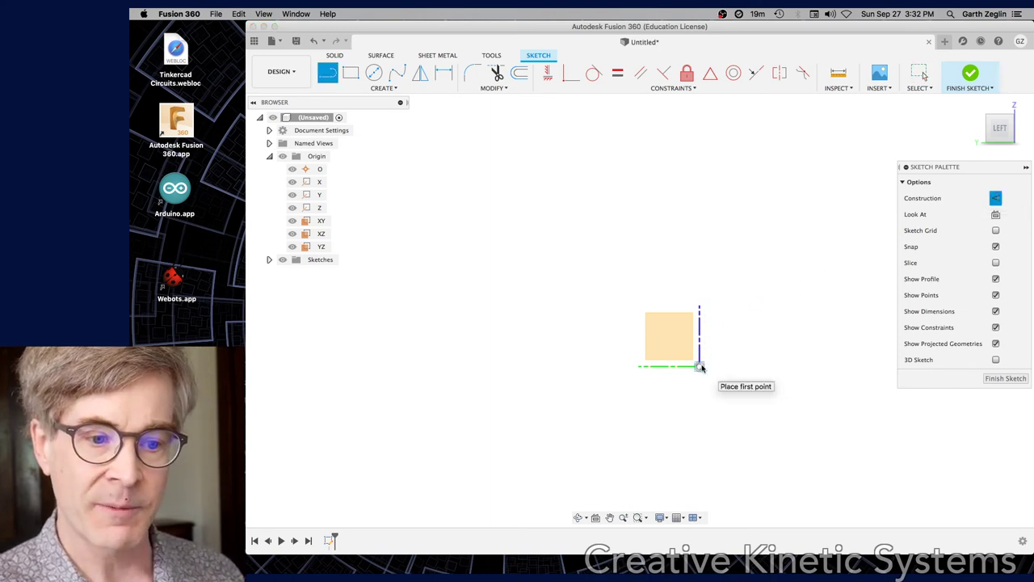
left_click_drag(700, 367, 570, 310)
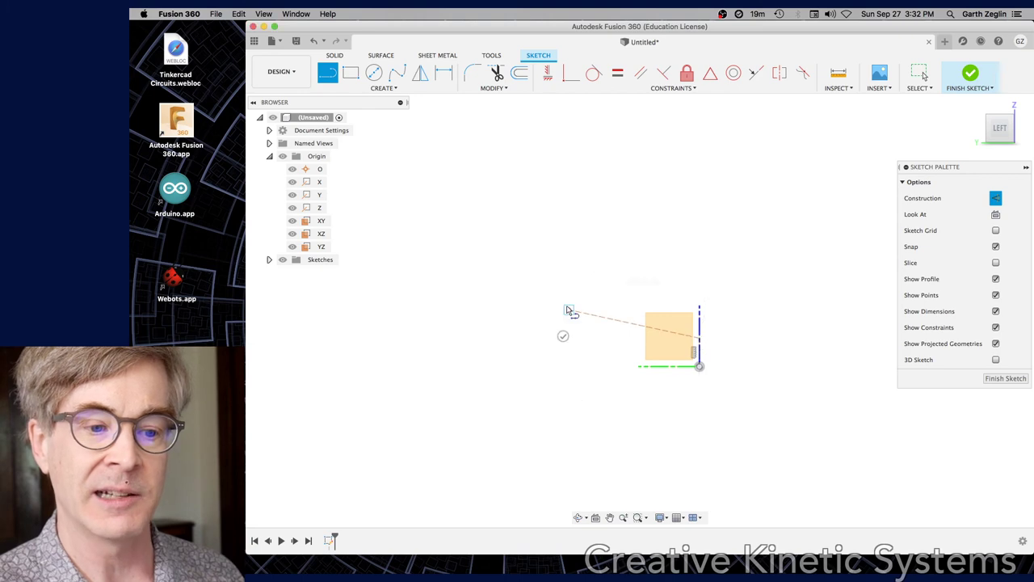
key("Escape")
Step: Dimension the angle between the sloping construction line and the Y axis as 7°, and place the dimension beyond the line's free end
key("d")
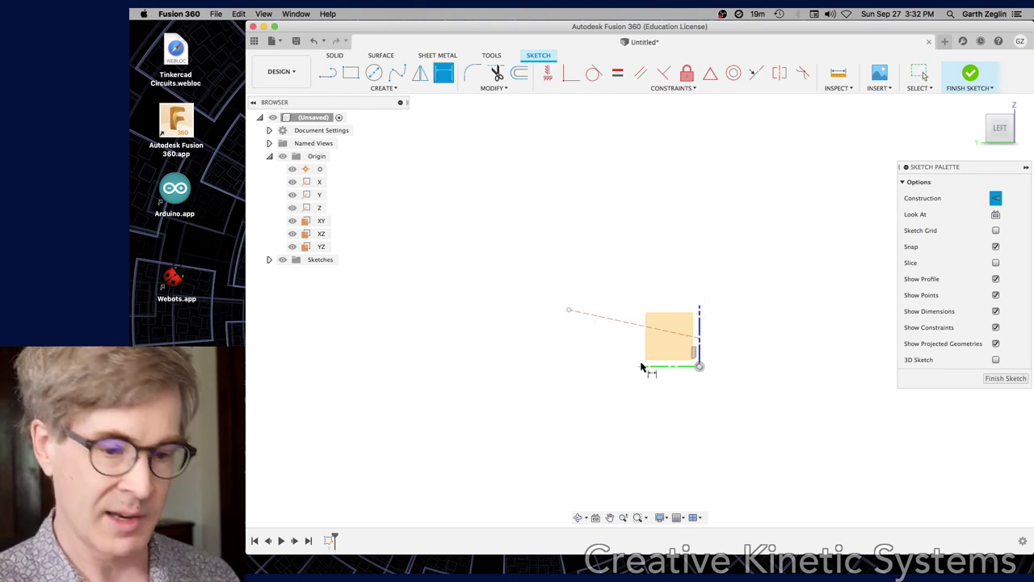
left_click(653, 366)
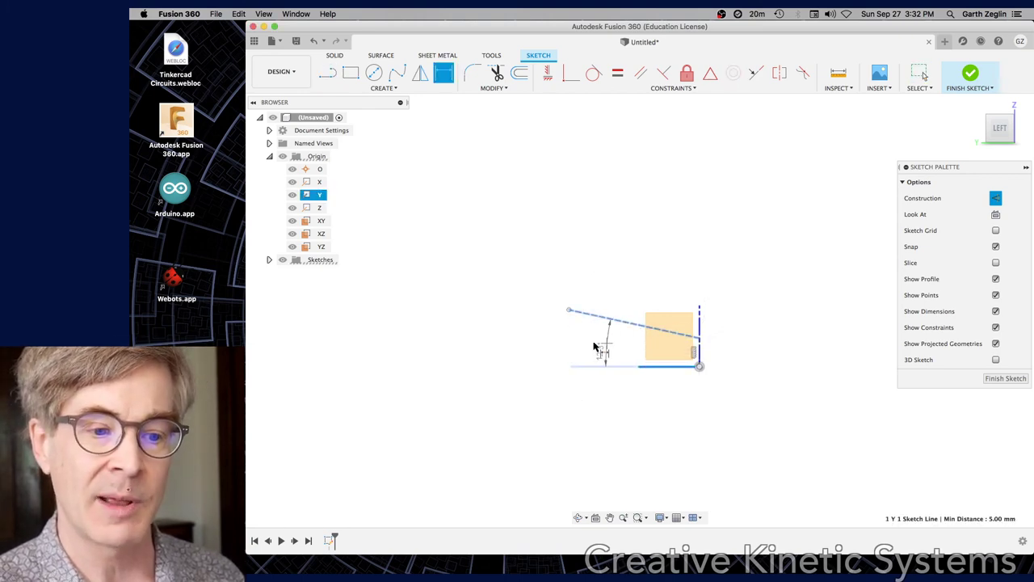
left_click(561, 342)
type("7")
key("Return")
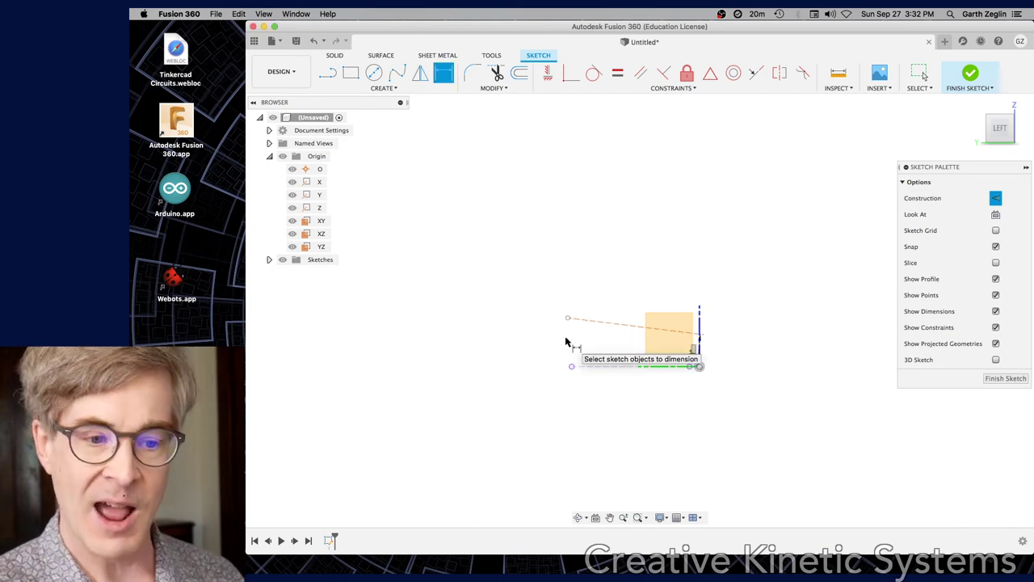
scroll(654, 333, "up", 3)
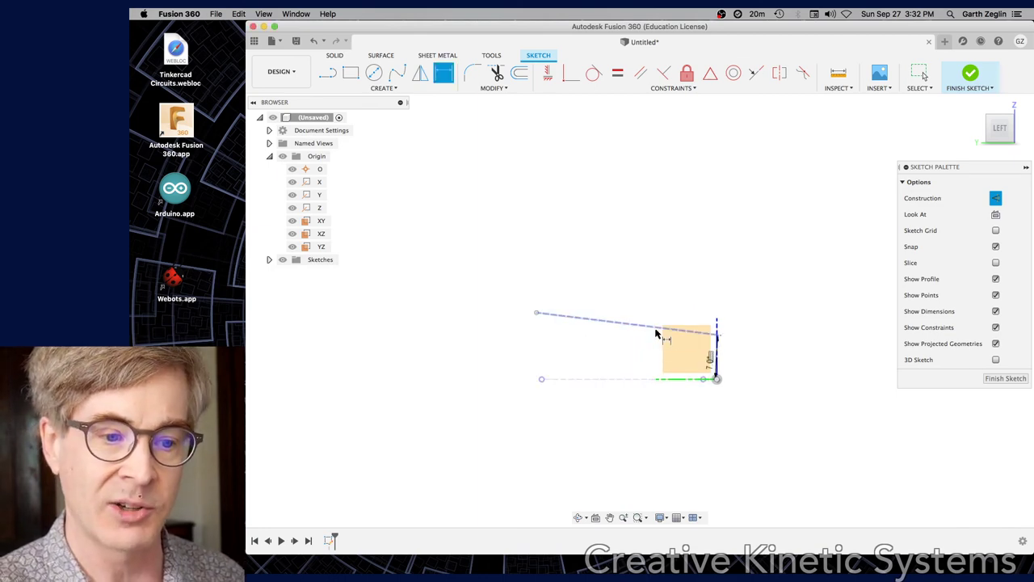
key("Escape")
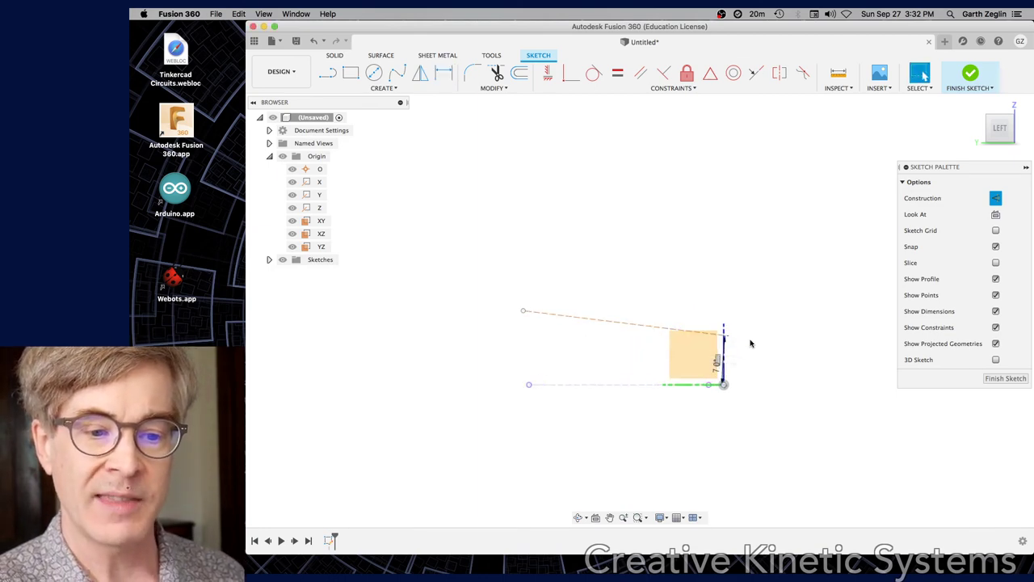
left_click_drag(718, 365, 504, 356)
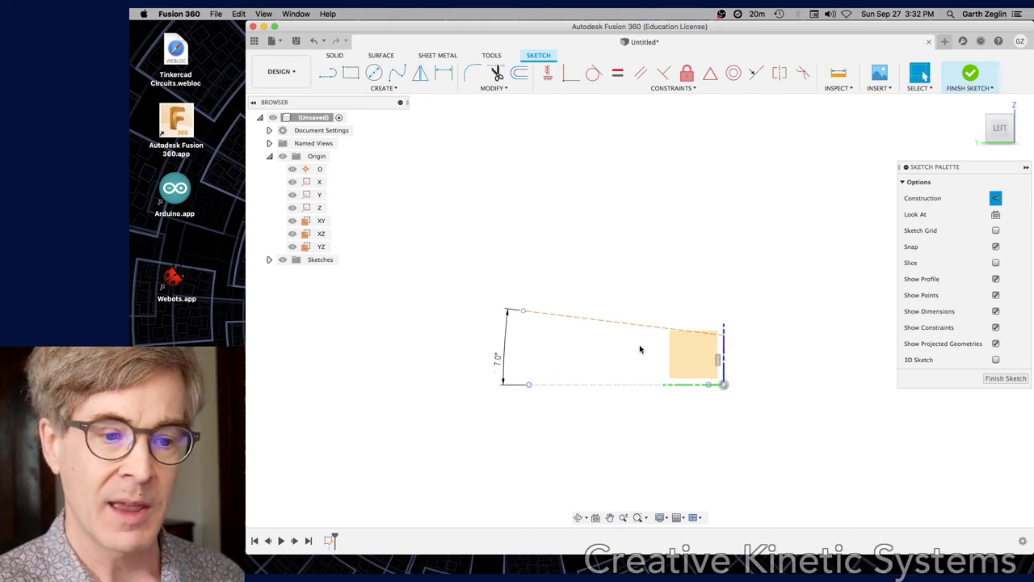
Step: Try to dimension the length of the projected Y axis line
key("d")
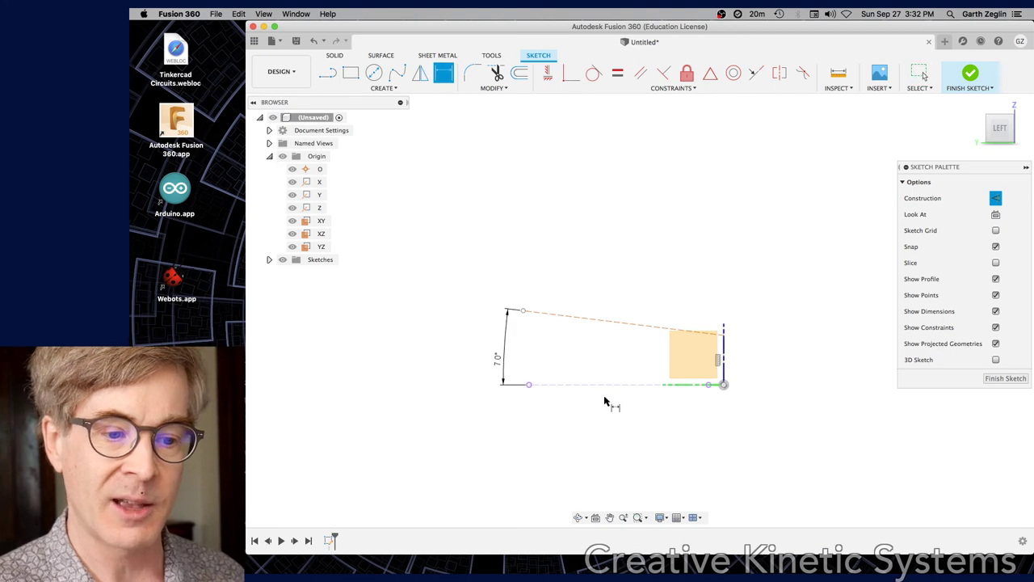
left_click(606, 384)
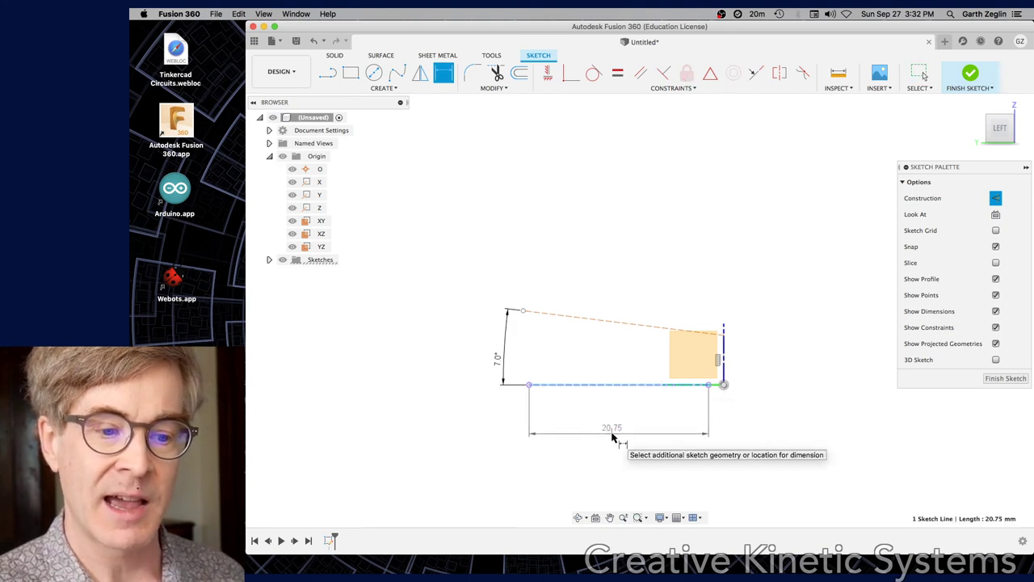
left_click(611, 438)
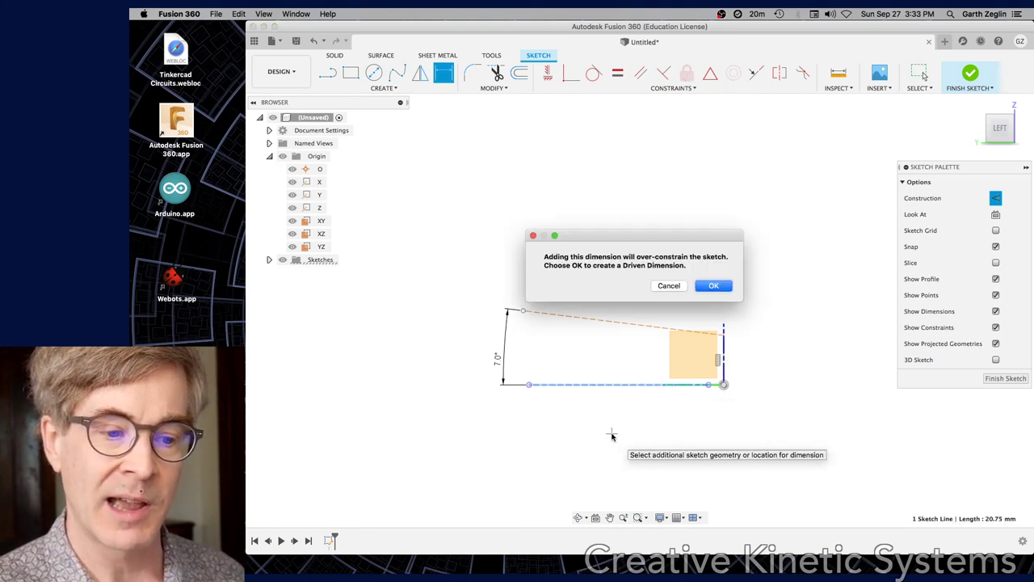
left_click(669, 286)
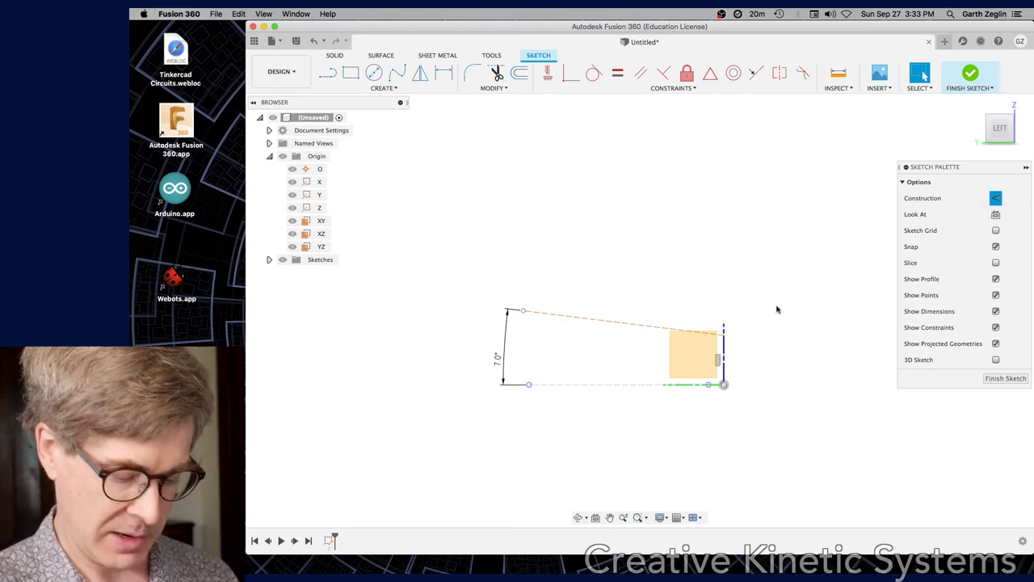
key("l")
left_click(723, 333)
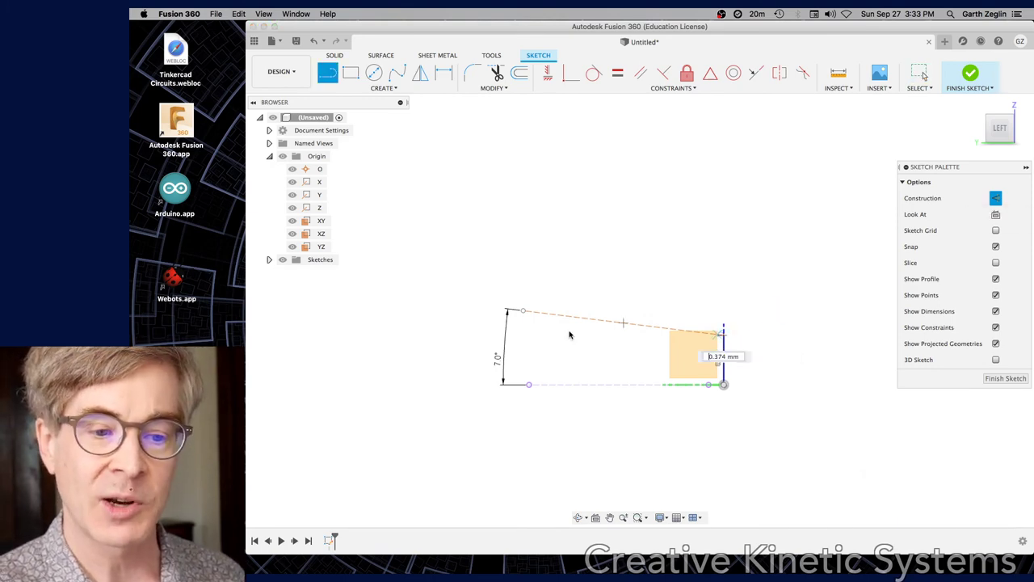
key("Escape")
key("Escape")
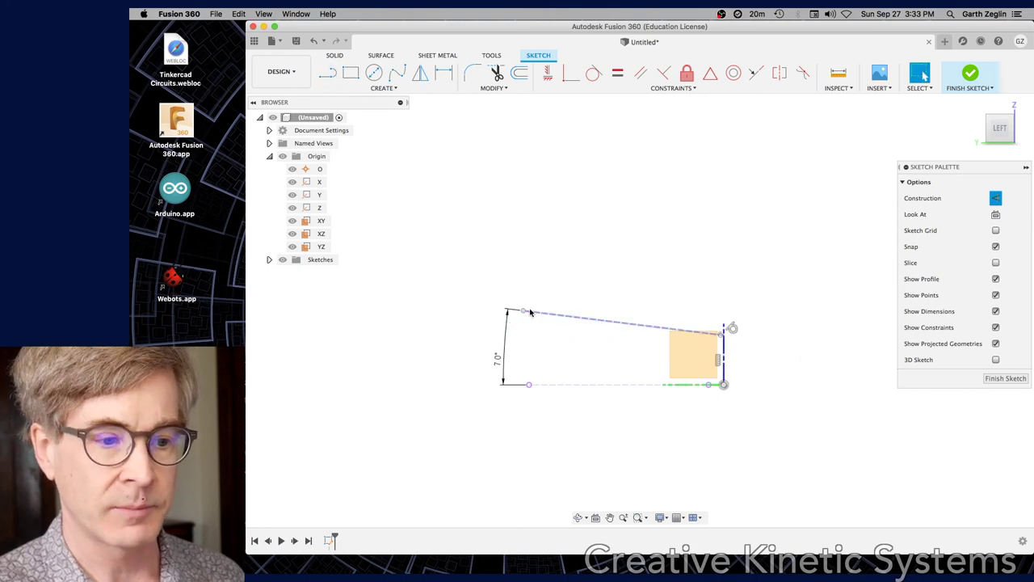
Step: Extend the sloping construction line and dimension its length as 150 mm, moving the angle dimension out near its free end
left_click_drag(524, 311, 456, 299)
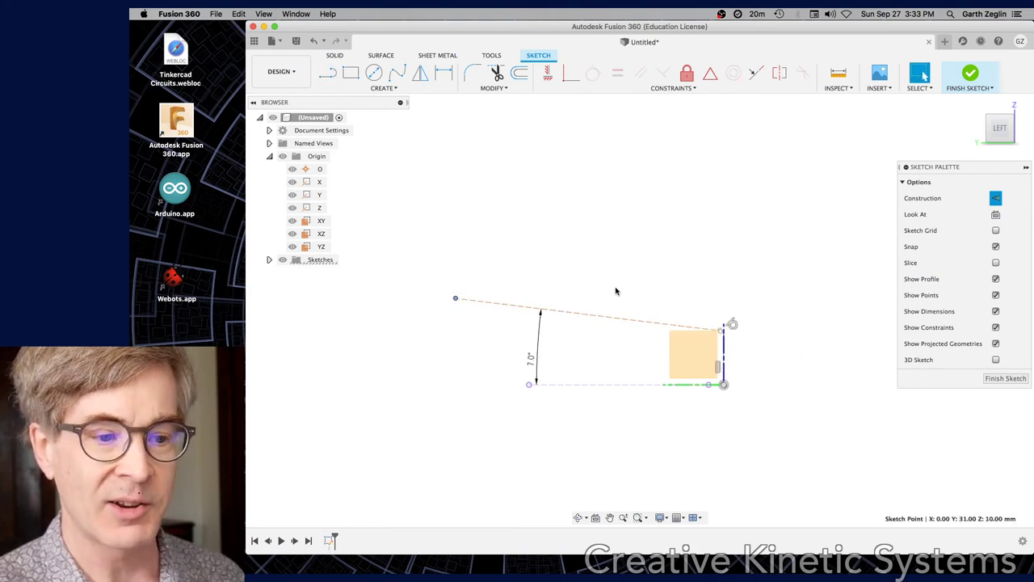
key("d")
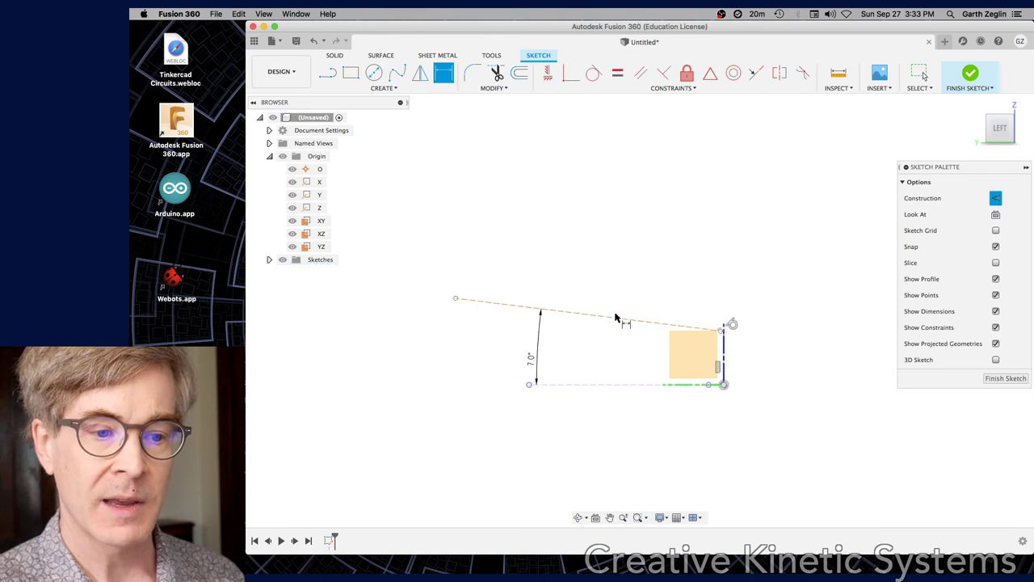
left_click(614, 319)
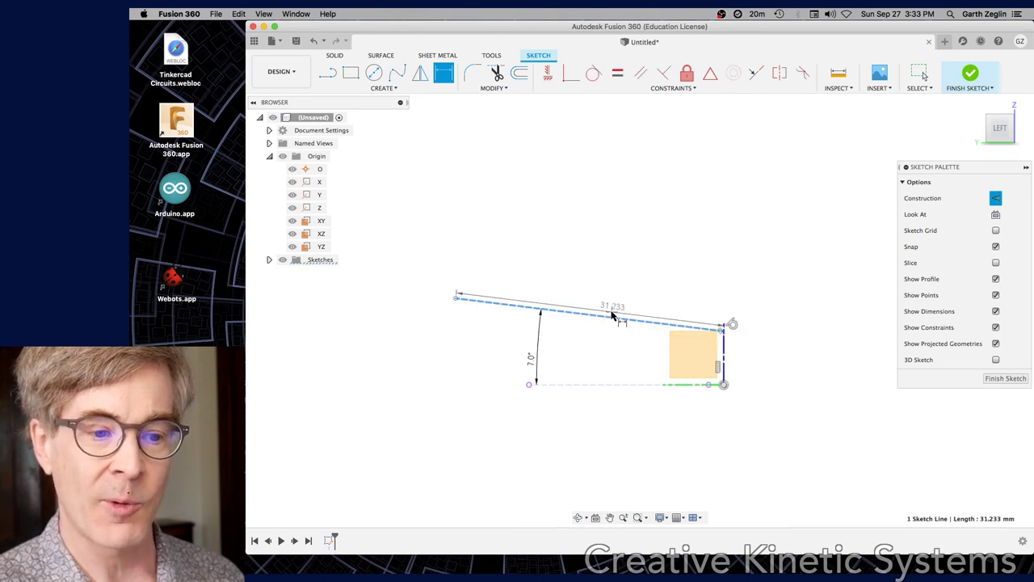
left_click(612, 315)
type("100")
key("Return")
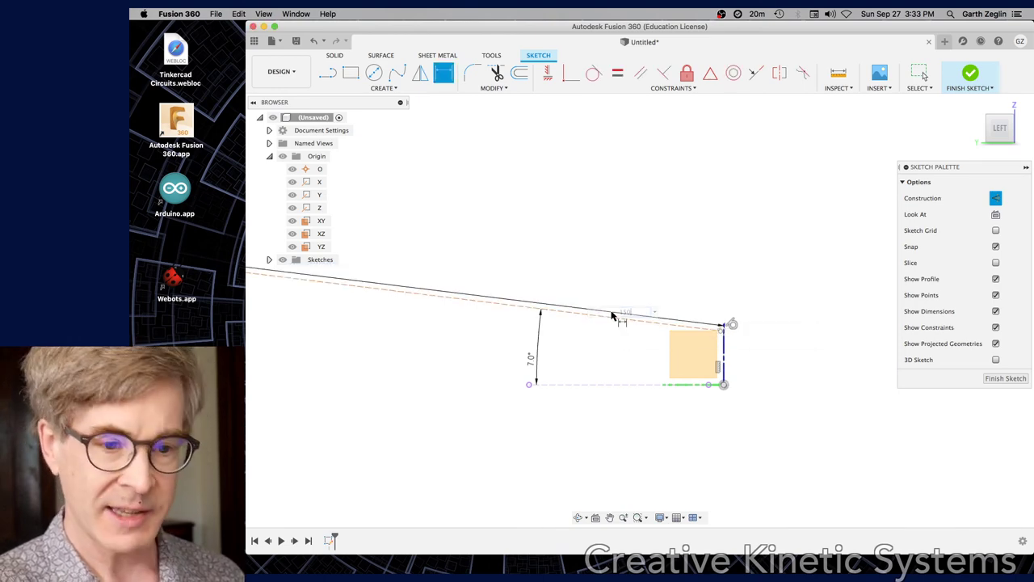
scroll(612, 315, "up", 2)
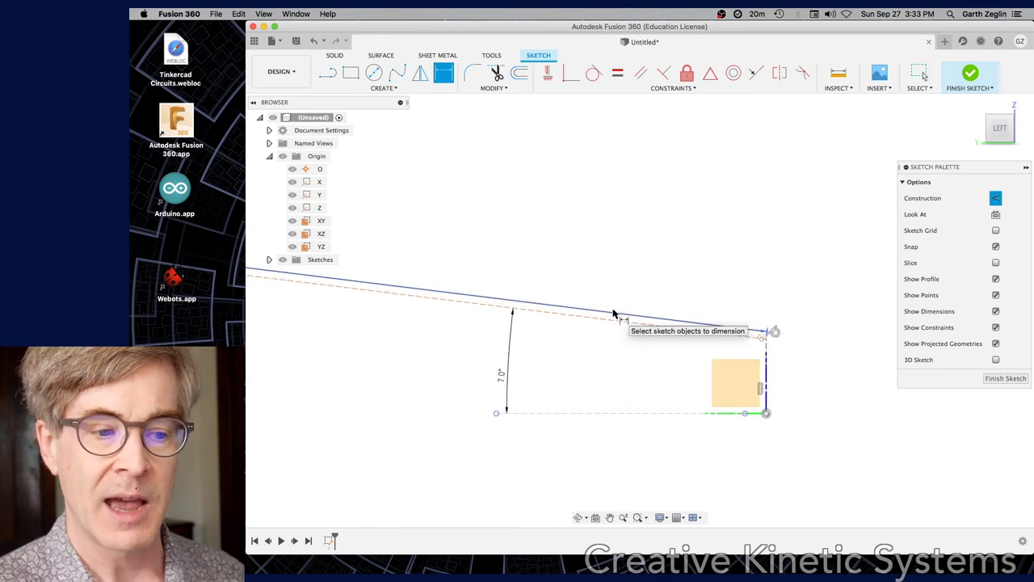
scroll(620, 318, "up", 3)
scroll(785, 325, "down", 5)
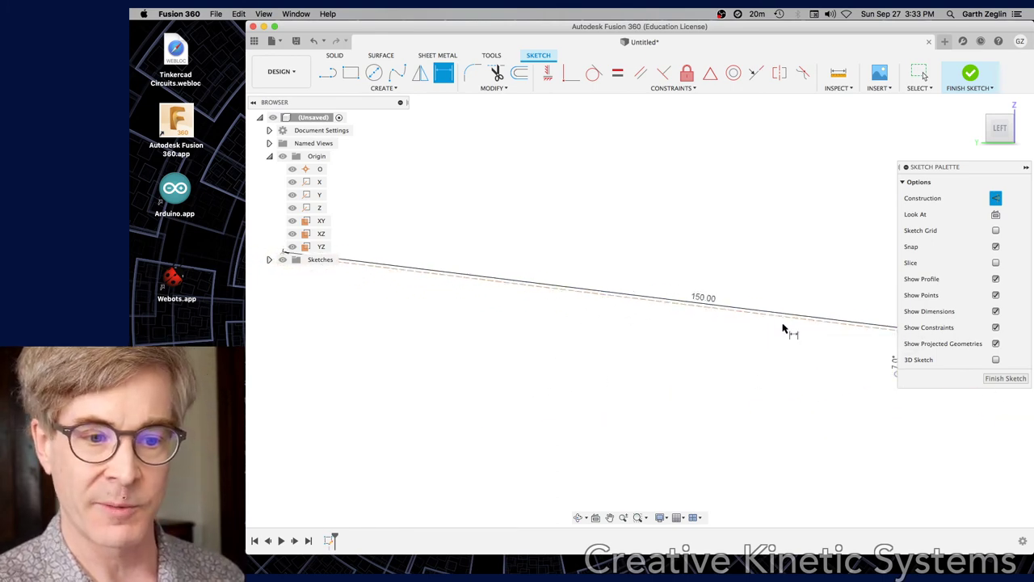
key("Escape")
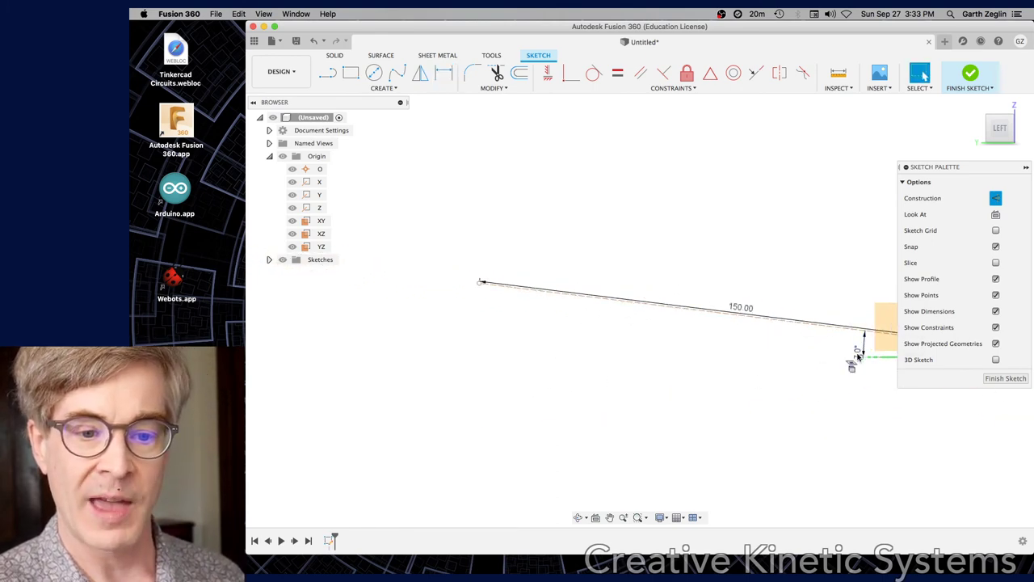
left_click_drag(858, 350, 499, 326)
mouse_move(595, 397)
middle_mouse_down()
mouse_move(482, 406)
mouse_move(539, 412)
middle_mouse_up()
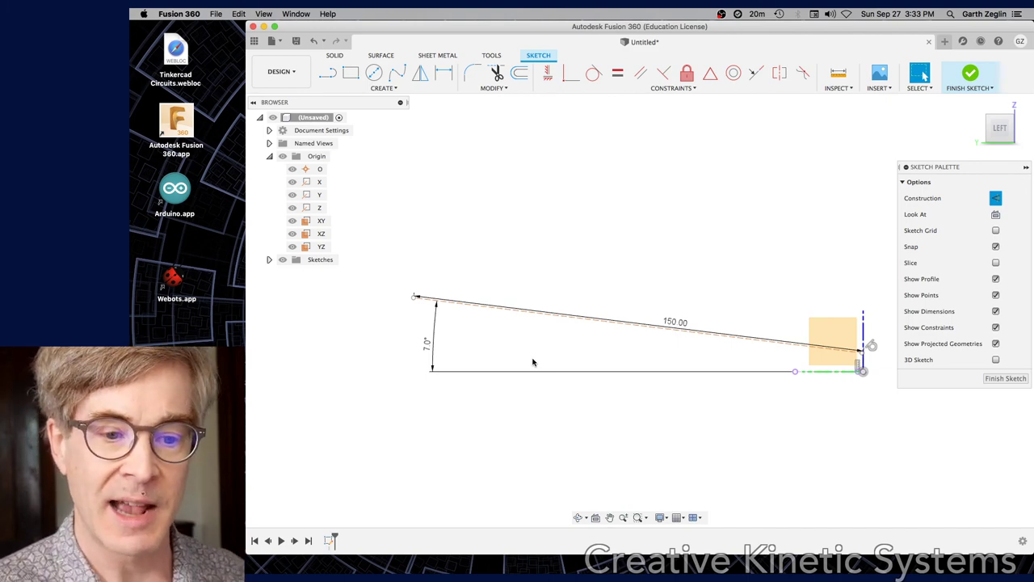
Step: Draw a long construction rectangle about 3.4 mm tall, resting on the Y axis beneath the sloping line
left_click(350, 74)
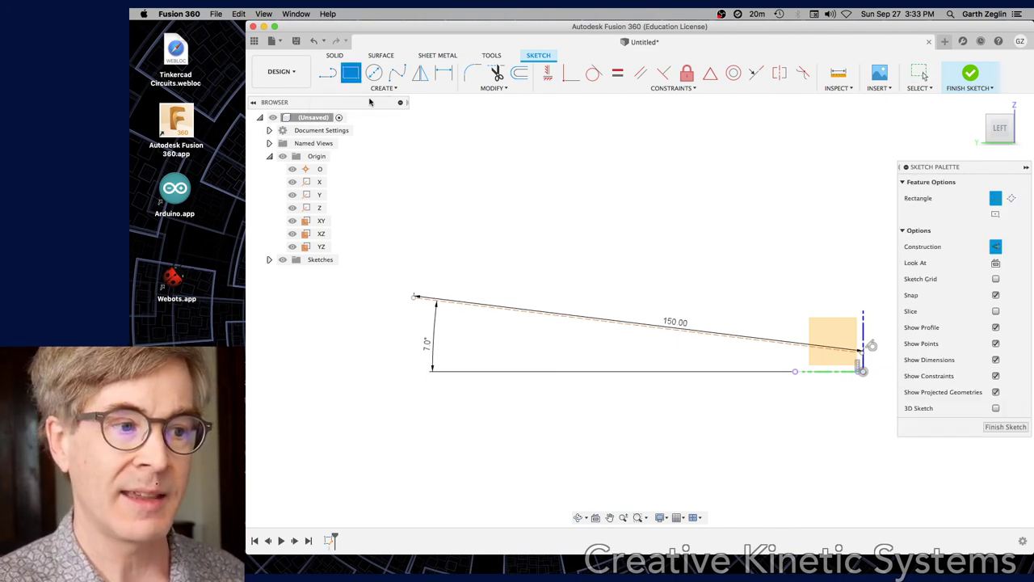
left_click(833, 371)
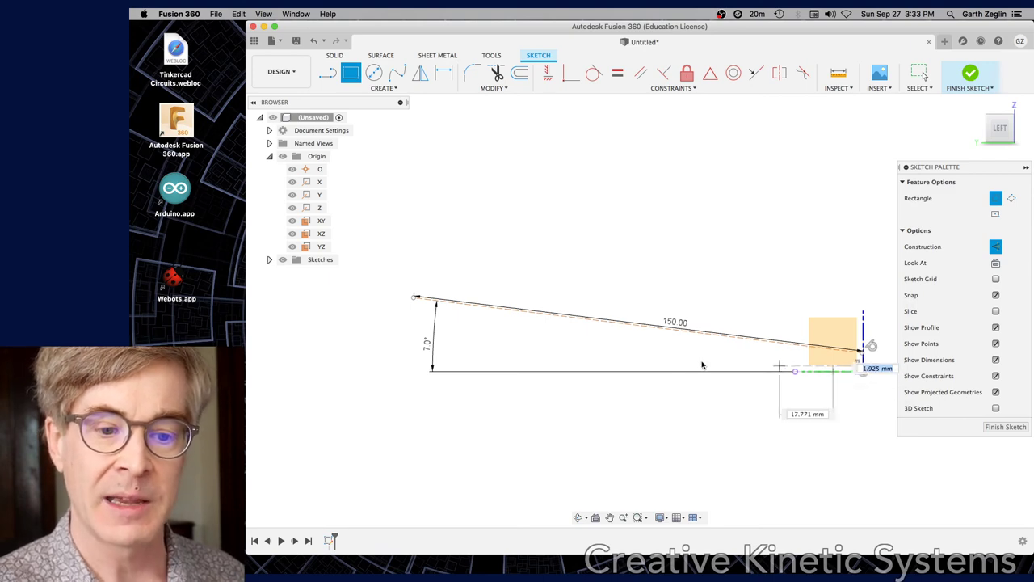
left_click(484, 363)
Step: Dimension the rectangle's length as 120 mm
key("d")
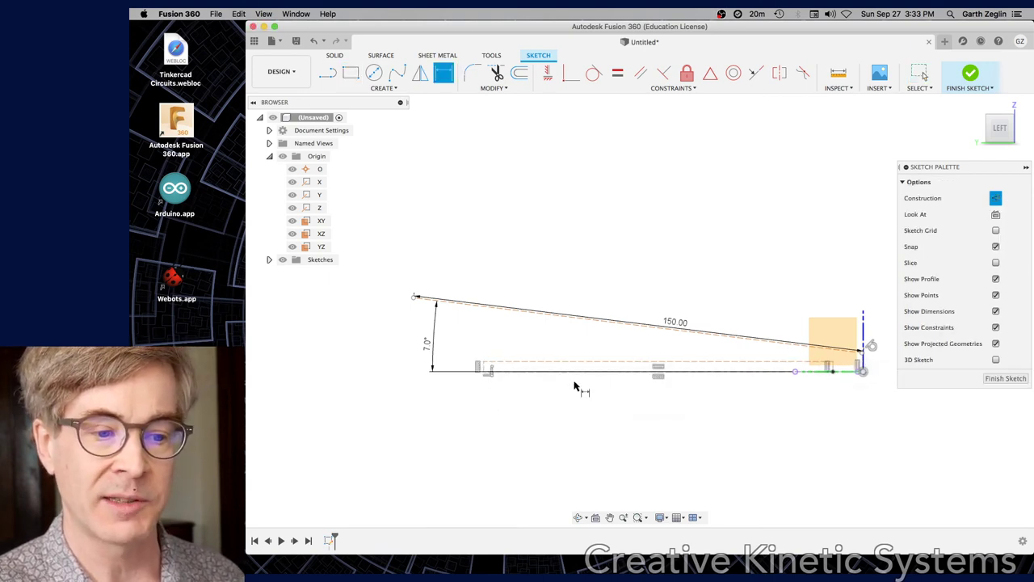
left_click(581, 366)
left_click(666, 421)
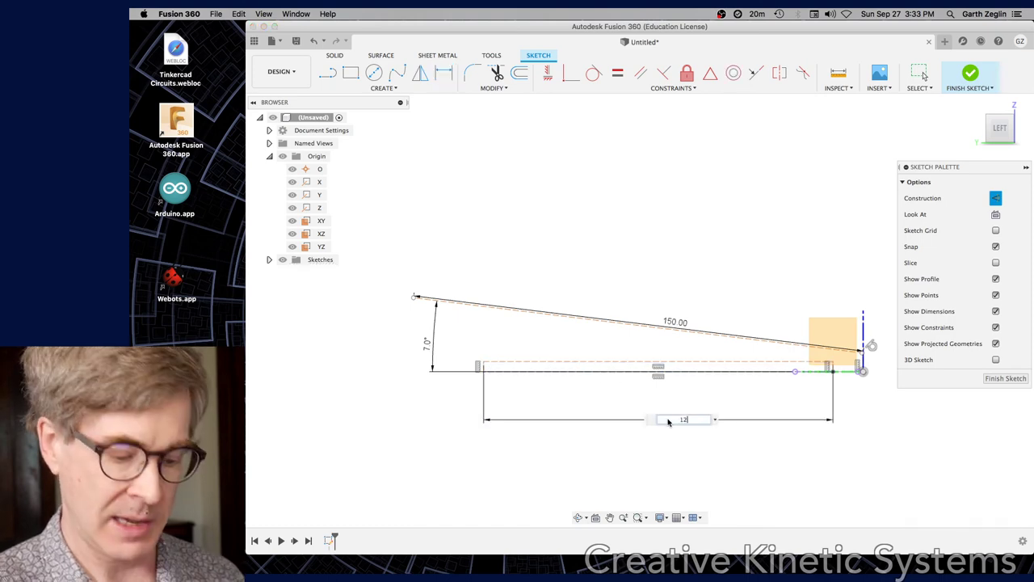
type("120")
key("Return")
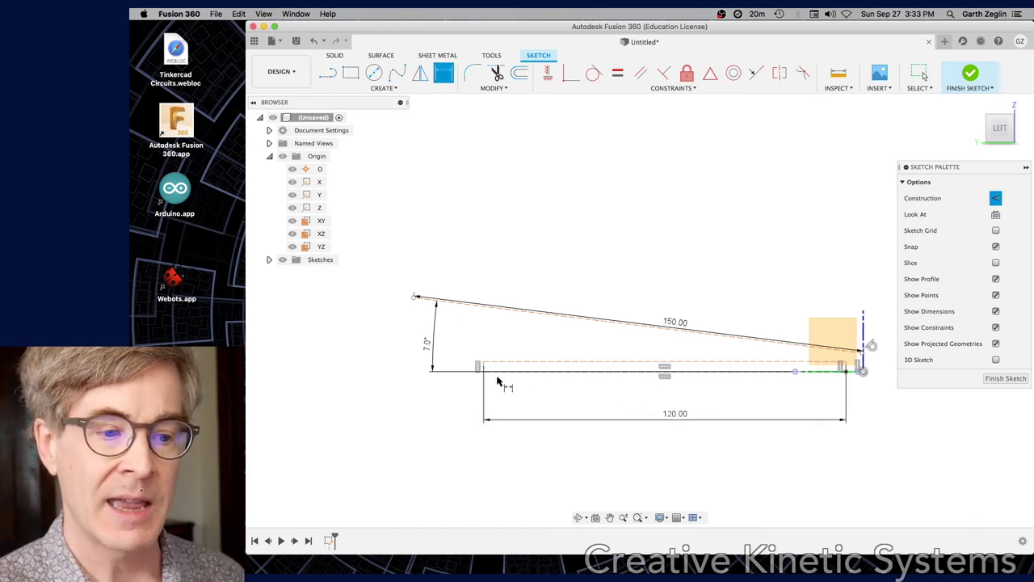
Step: Dimension the height of the long construction rectangle as 6 mm at its far end from the origin
scroll(479, 365, "up", 3)
left_click(473, 360)
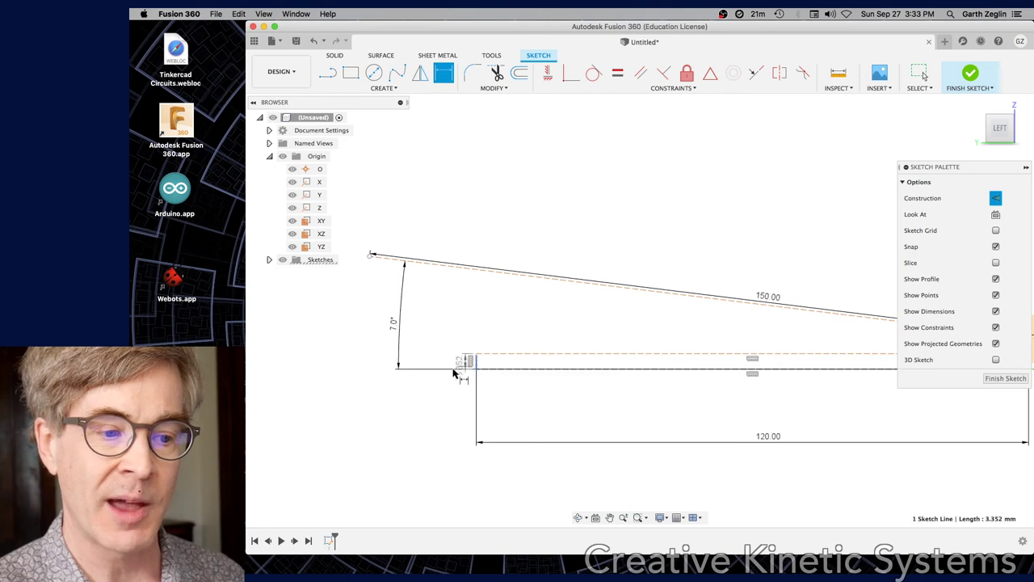
left_click(447, 389)
type("6")
key("Return")
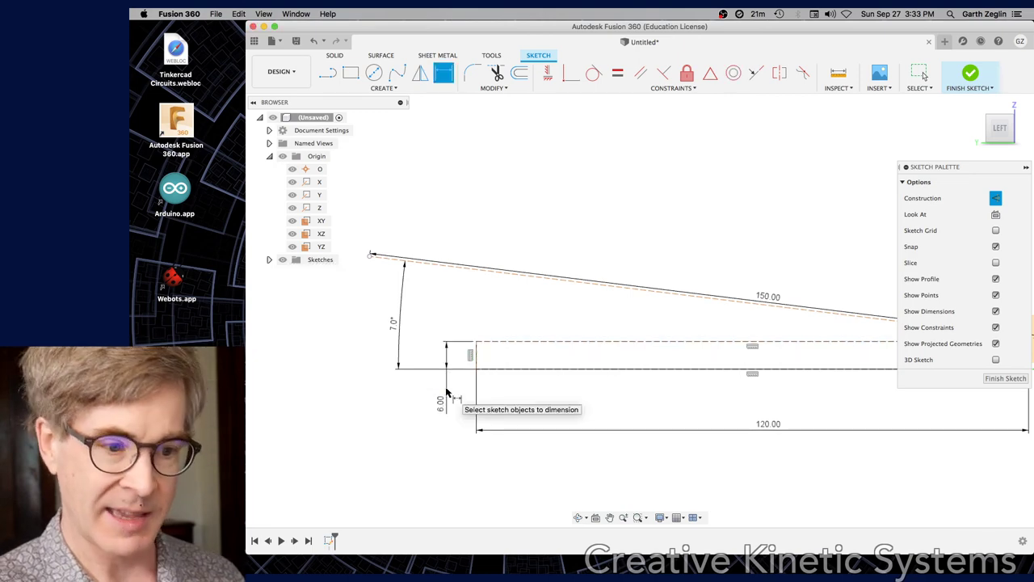
key("Escape")
Step: Raise the sloping line's lower end to about 23 mm above the origin and try to dimension it from the base line
scroll(596, 453, "down", 3)
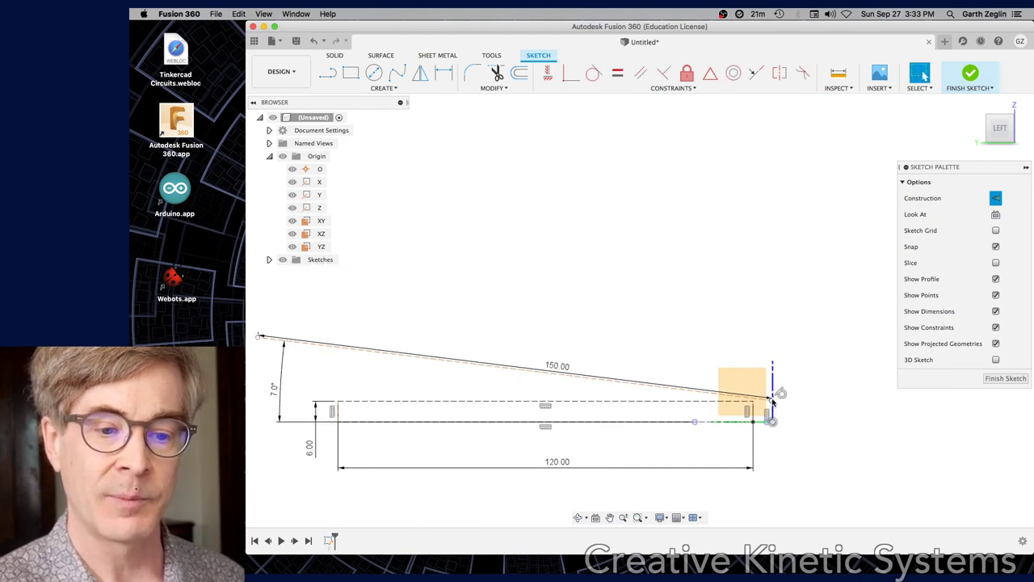
left_click_drag(772, 382, 771, 327)
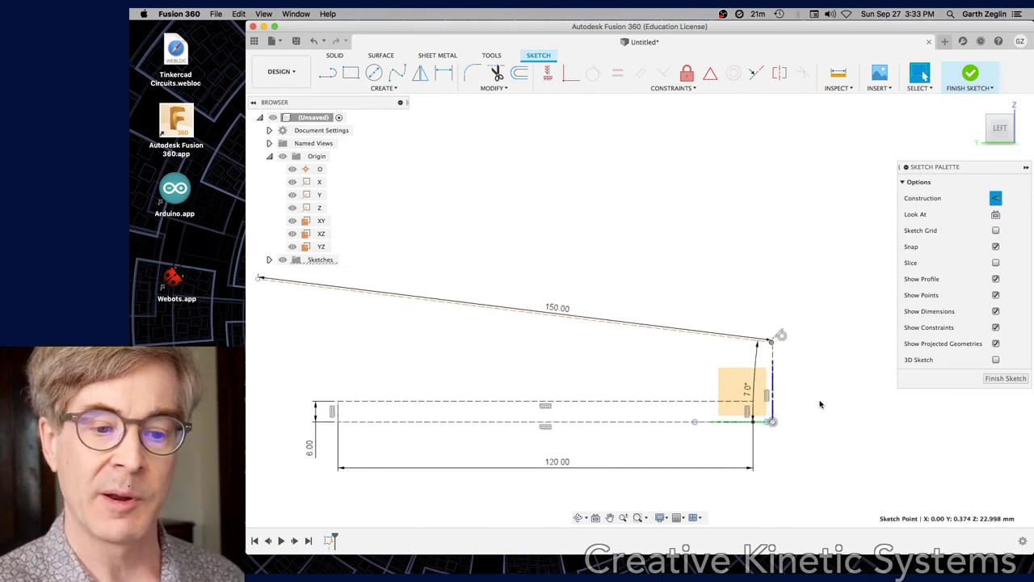
key("d")
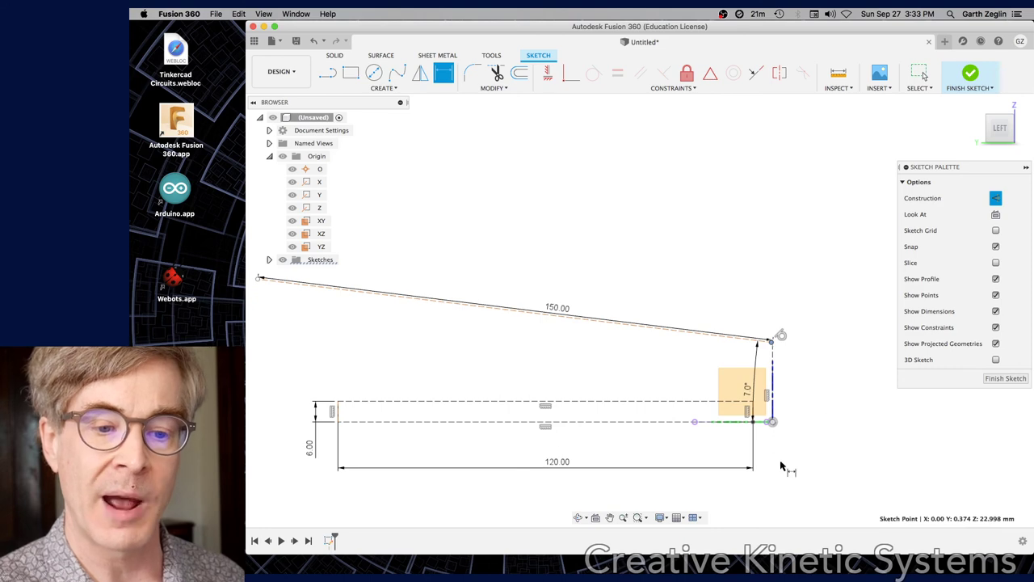
left_click(742, 421)
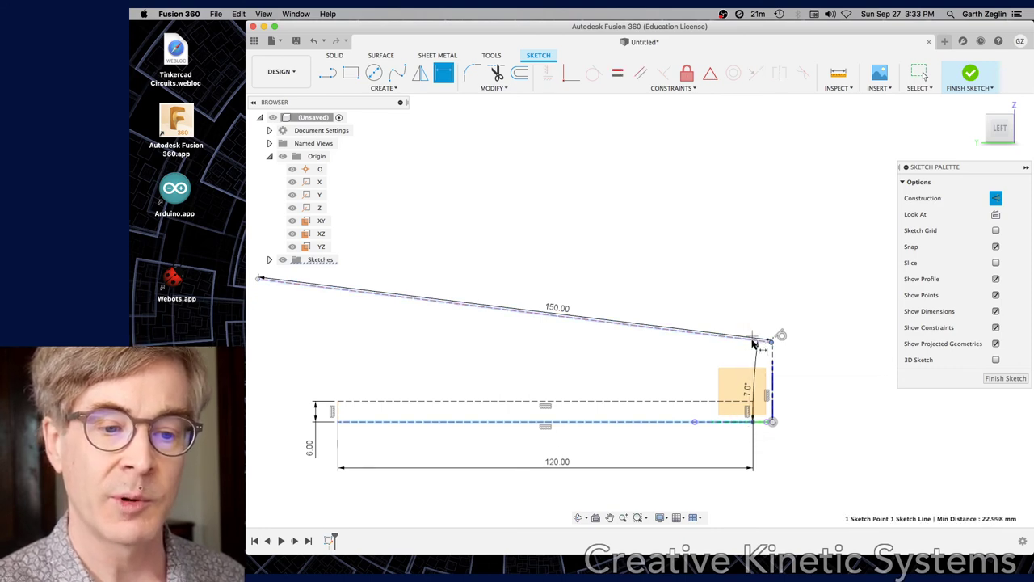
key("Escape")
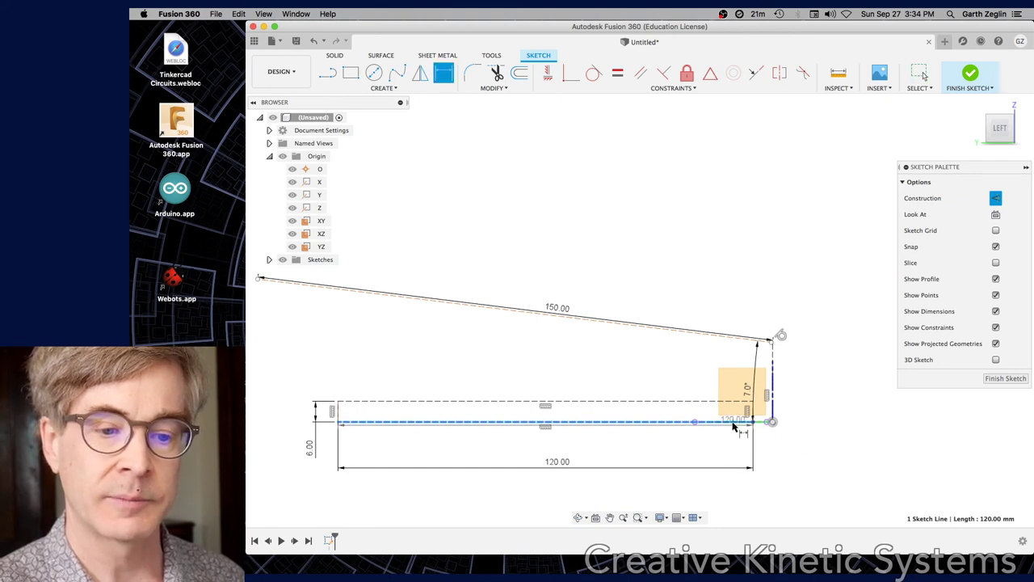
key("Escape")
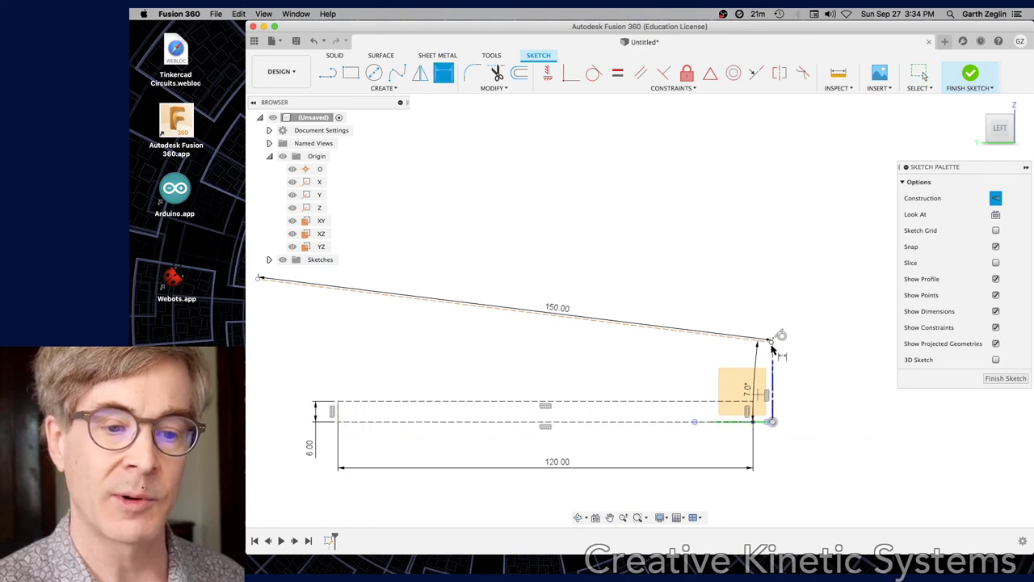
left_click(771, 343)
key("Escape")
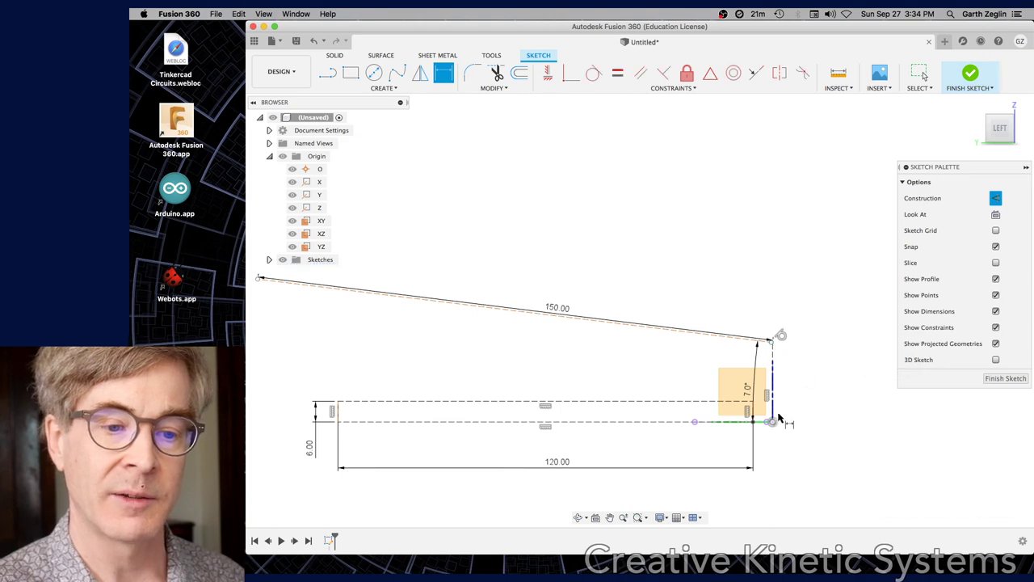
left_click(739, 421)
key("Escape")
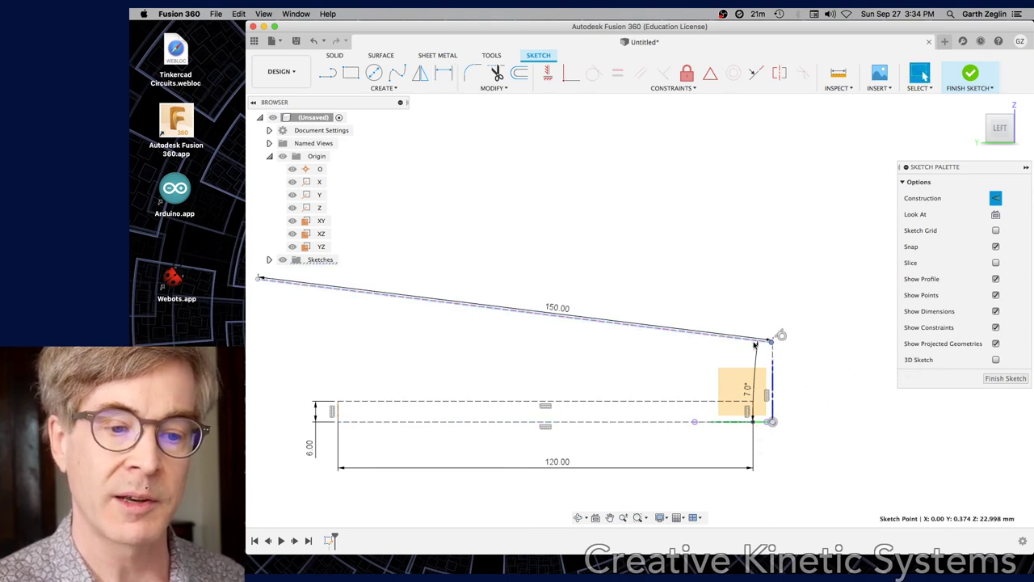
Step: Lower the sloping line's near end to about 19.8 mm above the base and move its length and angle dimensions clear of the geometry
left_click_drag(566, 309, 584, 255)
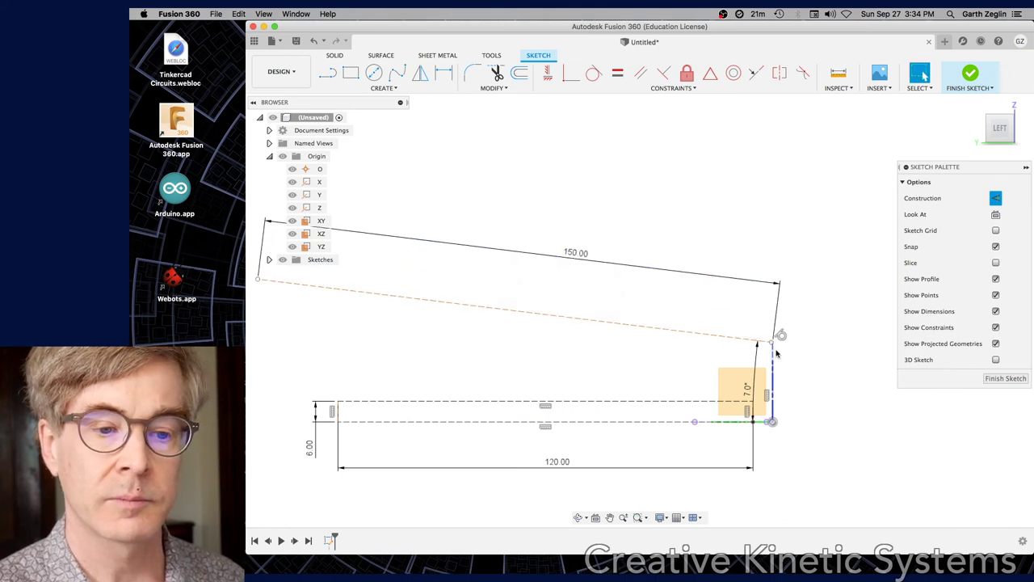
mouse_move(772, 343)
left_mouse_down()
mouse_move(700, 337)
mouse_move(684, 356)
left_mouse_up()
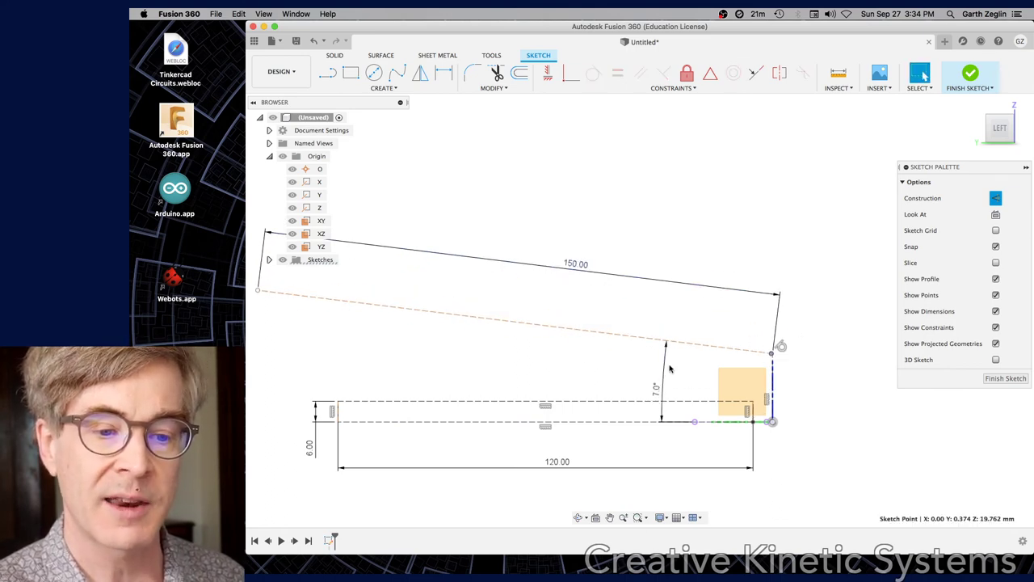
left_click_drag(659, 391, 296, 394)
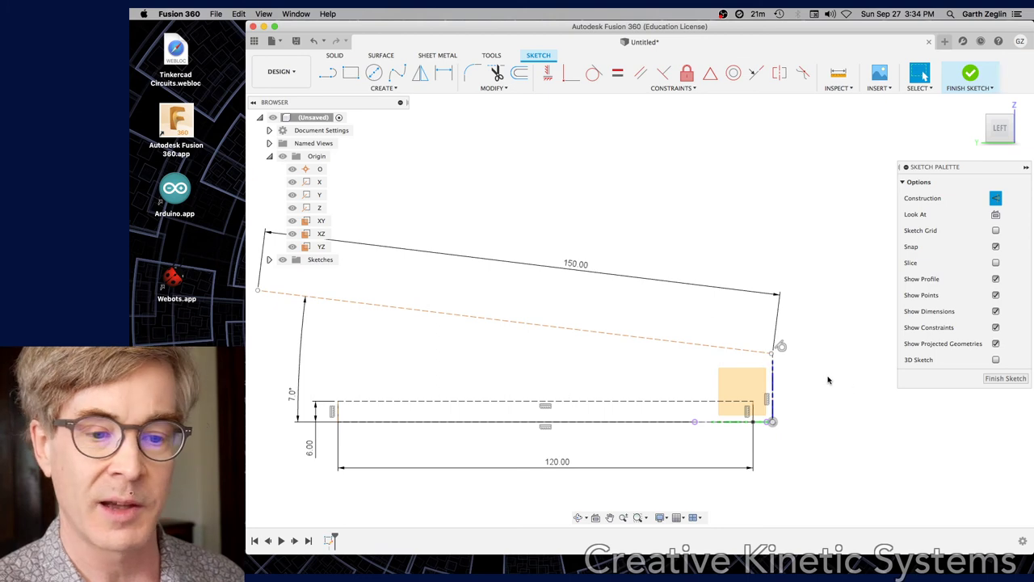
Step: Dimension the vertical line between the origin and the sloping line's lower end as 20 mm
key("d")
left_click(772, 385)
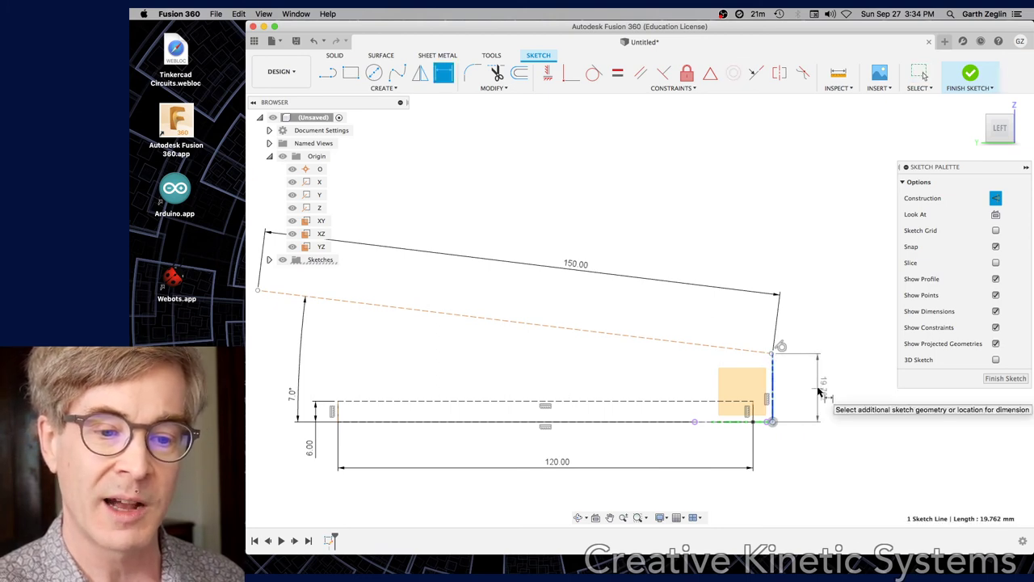
left_click(819, 389)
type("20")
key("Return")
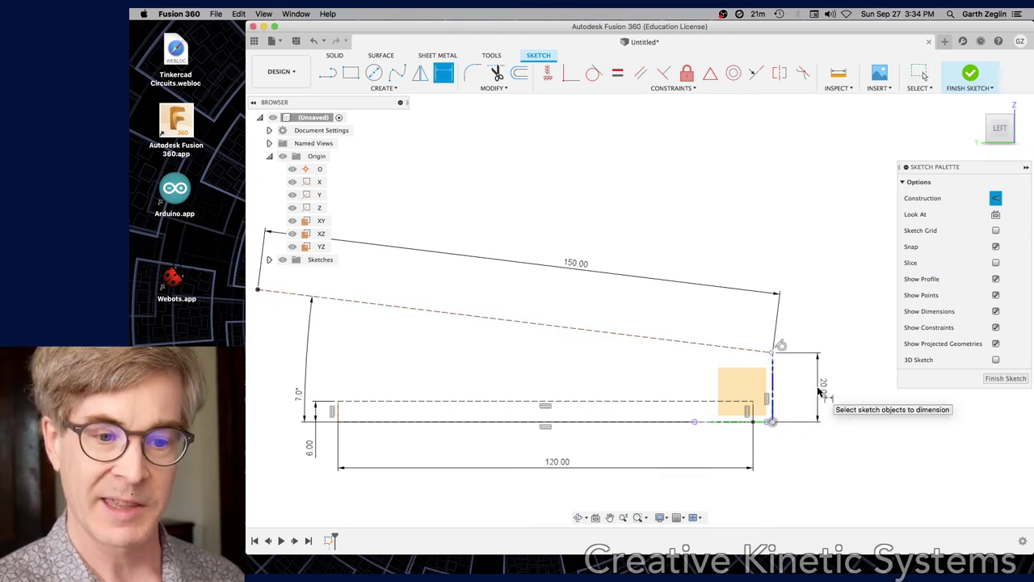
key("Escape")
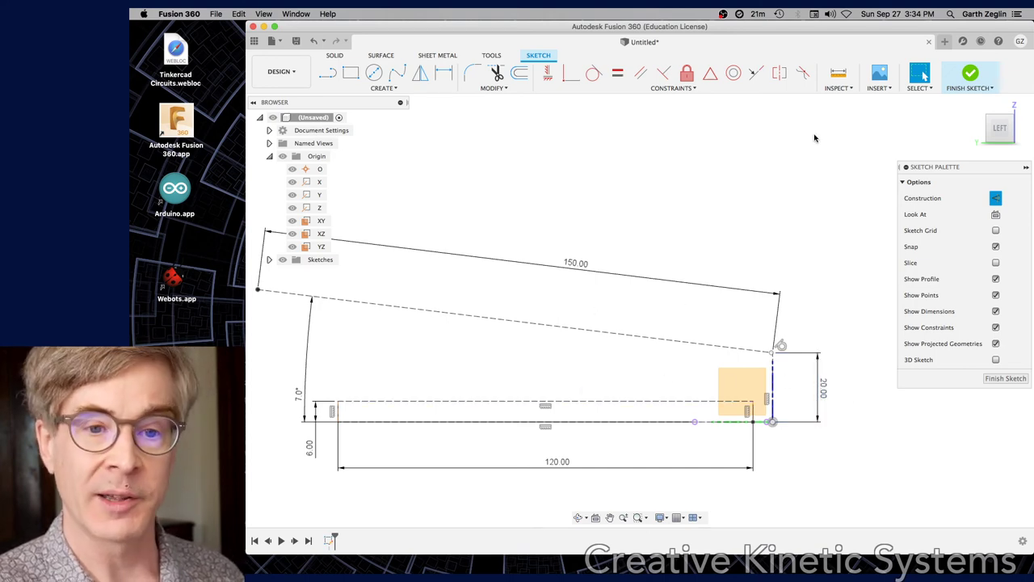
Step: Finish the side-view sketch and view it in 3D
left_click(990, 71)
scroll(397, 300, "down", 3)
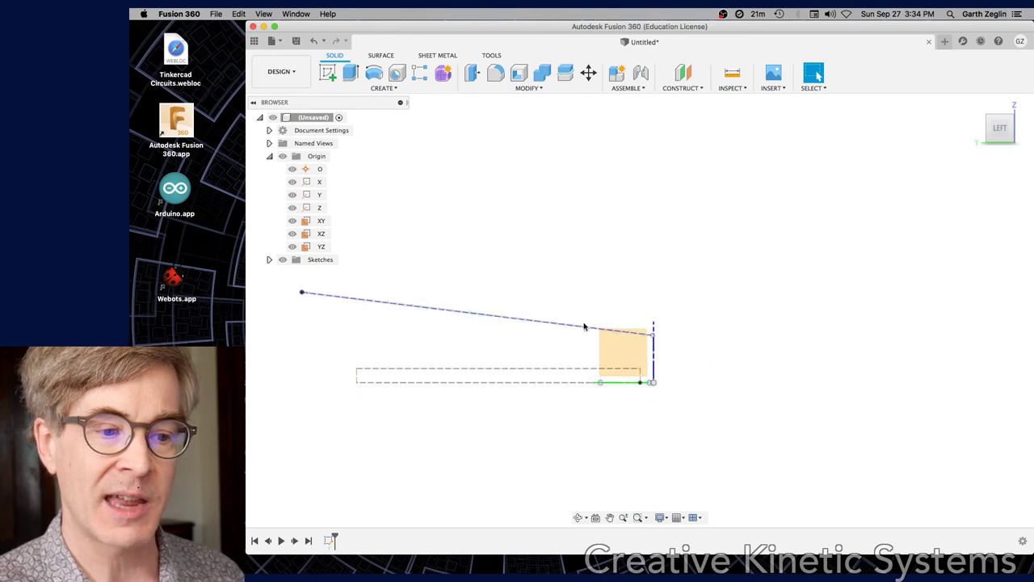
middle_click_drag(699, 365, 640, 287, "shift")
mouse_move(790, 325)
middle_mouse_down("shift")
mouse_move(775, 330)
mouse_move(763, 310)
mouse_move(771, 326)
middle_mouse_up("shift")
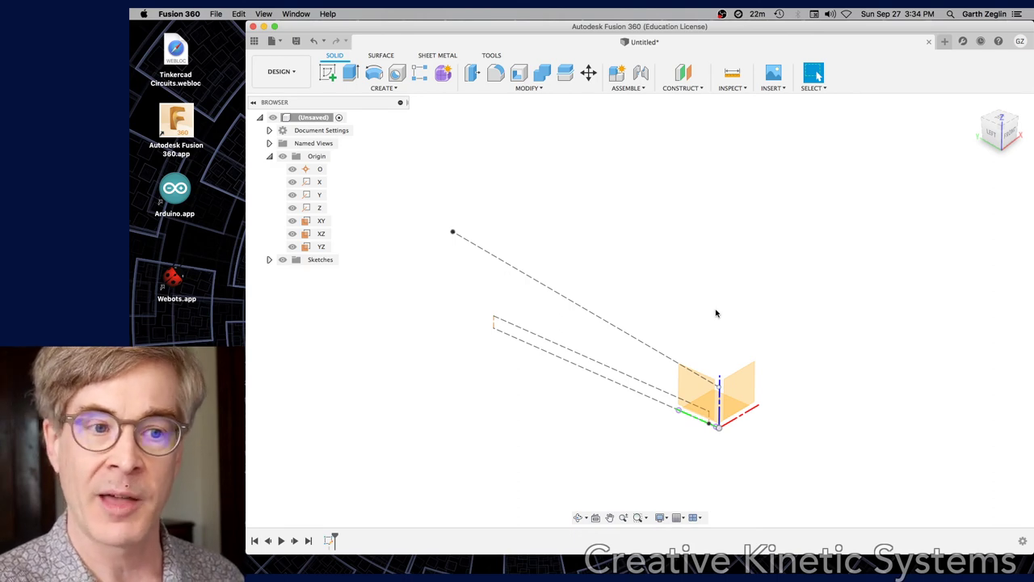
left_click(691, 88)
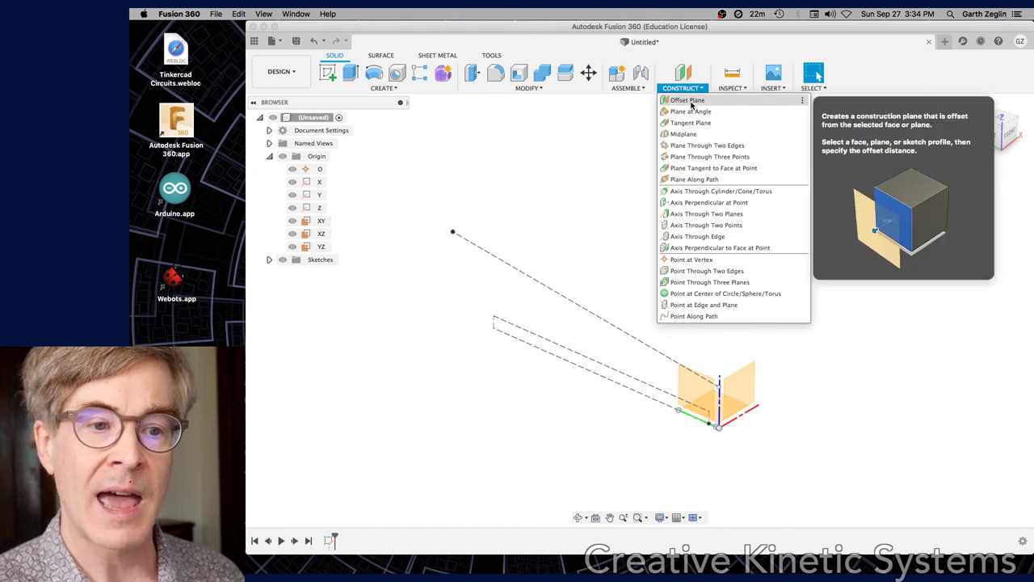
left_click(688, 101)
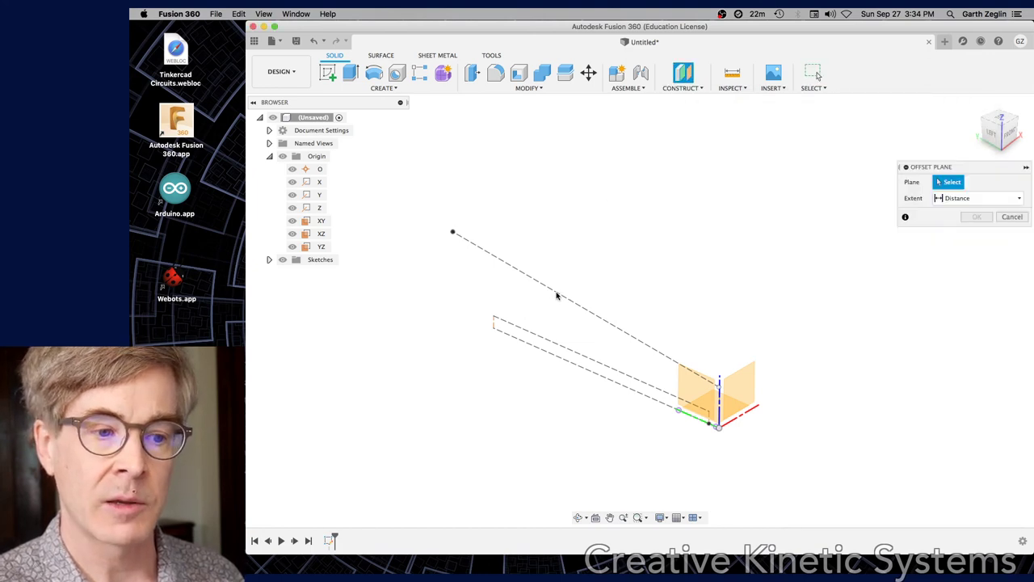
key("Escape")
Step: Create a construction plane at an angle of 0.0 deg through the sloping 150 mm sketch line
left_click(688, 89)
left_click(690, 112)
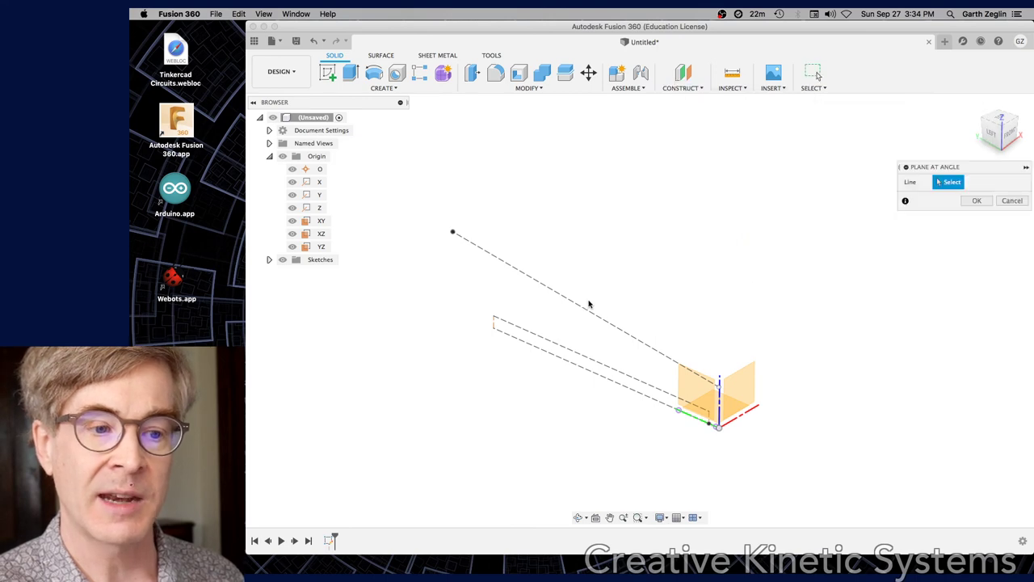
left_click(591, 311)
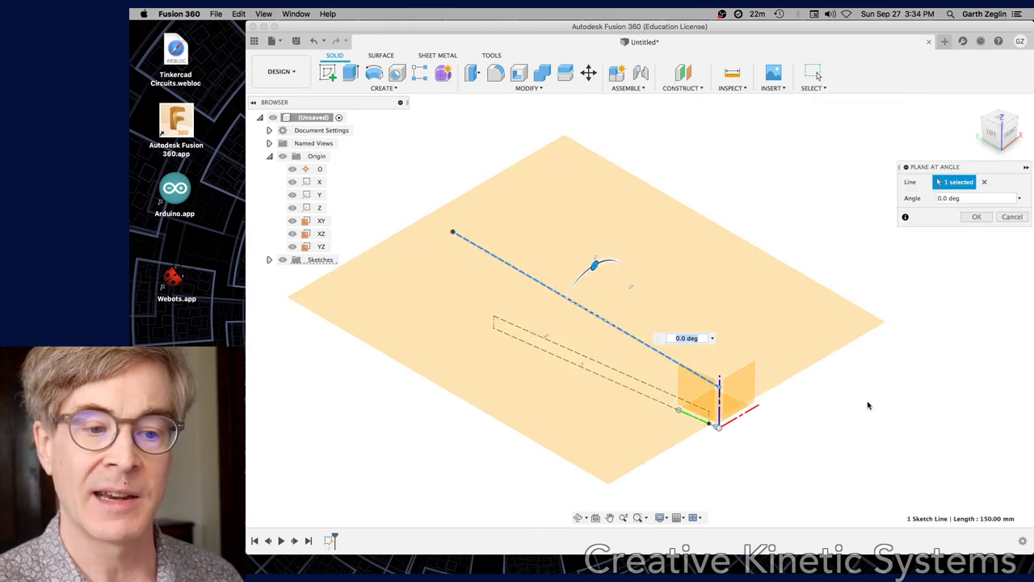
mouse_move(869, 406)
middle_mouse_down("shift")
mouse_move(859, 381)
mouse_move(816, 370)
mouse_move(854, 396)
mouse_move(888, 333)
mouse_move(871, 352)
mouse_move(896, 351)
mouse_move(833, 351)
mouse_move(897, 363)
mouse_move(880, 377)
mouse_move(855, 371)
mouse_move(874, 389)
middle_mouse_up("shift")
left_click(976, 216)
mouse_move(871, 378)
left_mouse_down()
mouse_move(784, 374)
mouse_move(888, 376)
mouse_move(878, 369)
mouse_move(891, 351)
mouse_move(895, 371)
mouse_move(860, 376)
left_mouse_up()
key("Escape")
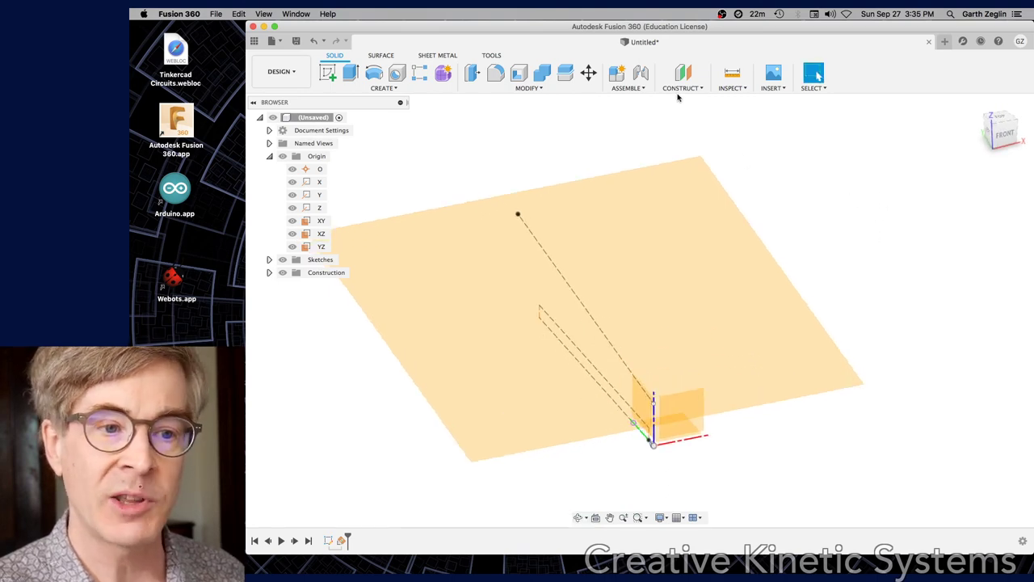
Step: Create and activate a new standard internal component named playfield
left_click(619, 74)
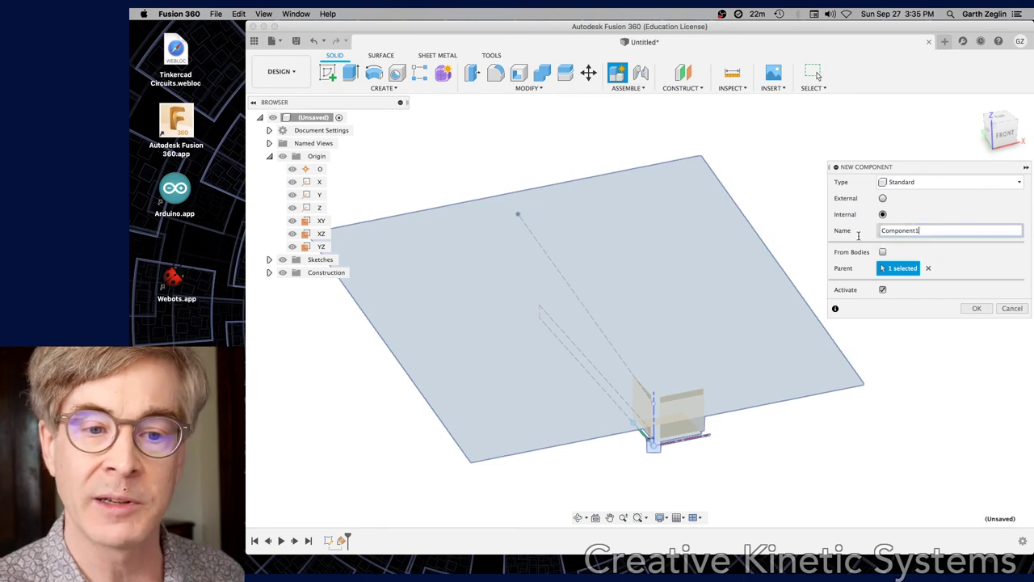
left_click(873, 239)
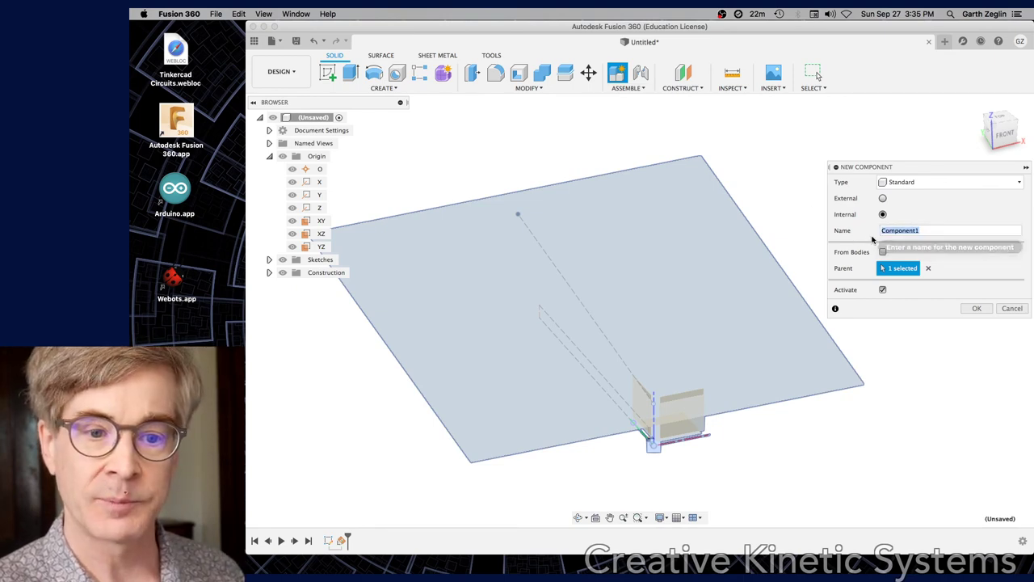
type("PL")
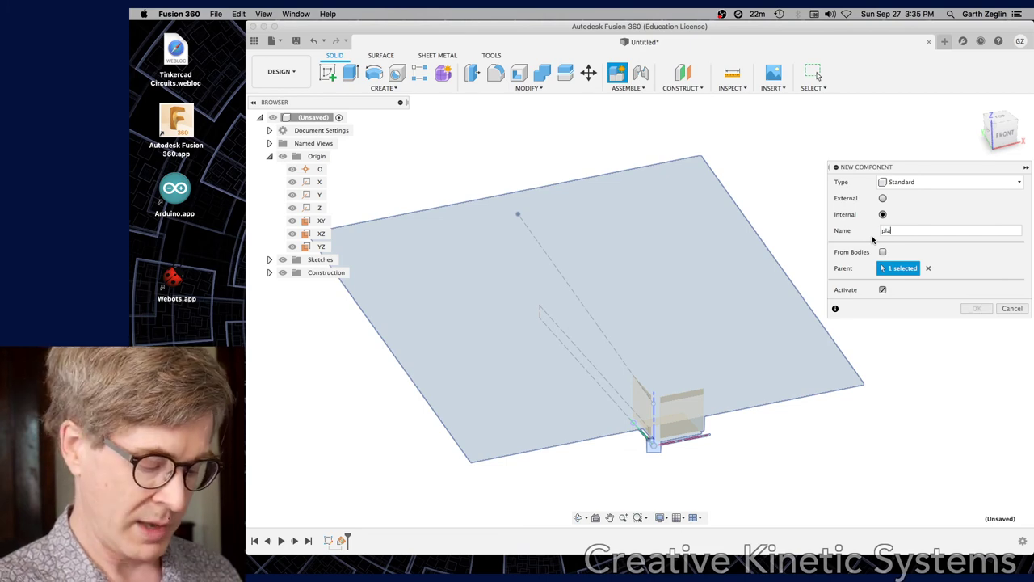
type("ayfield")
key("Return")
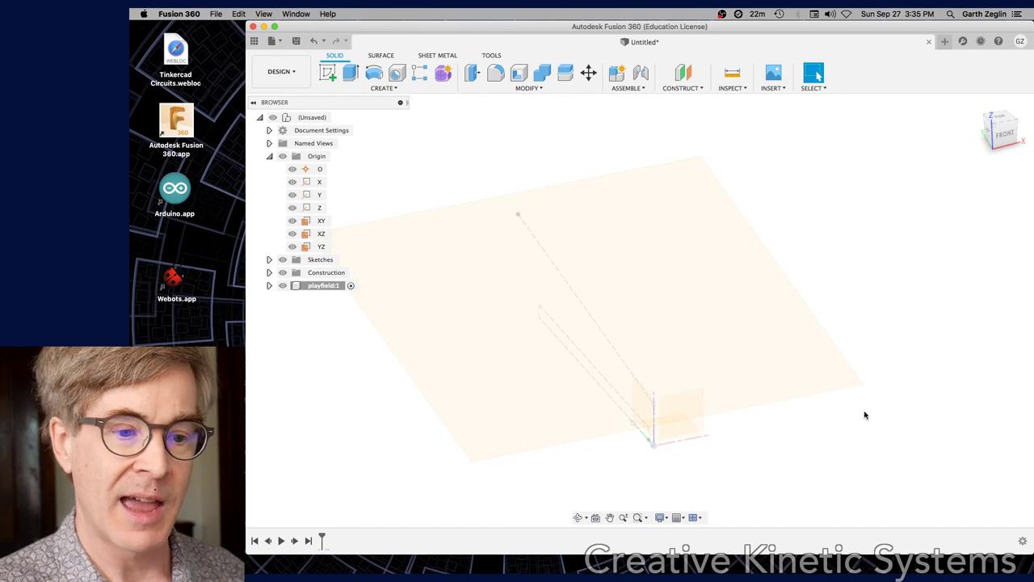
Step: Start a sketch on the sloping construction plane, viewed face-on, with construction line mode enabled
right_click(663, 191)
left_click(663, 253)
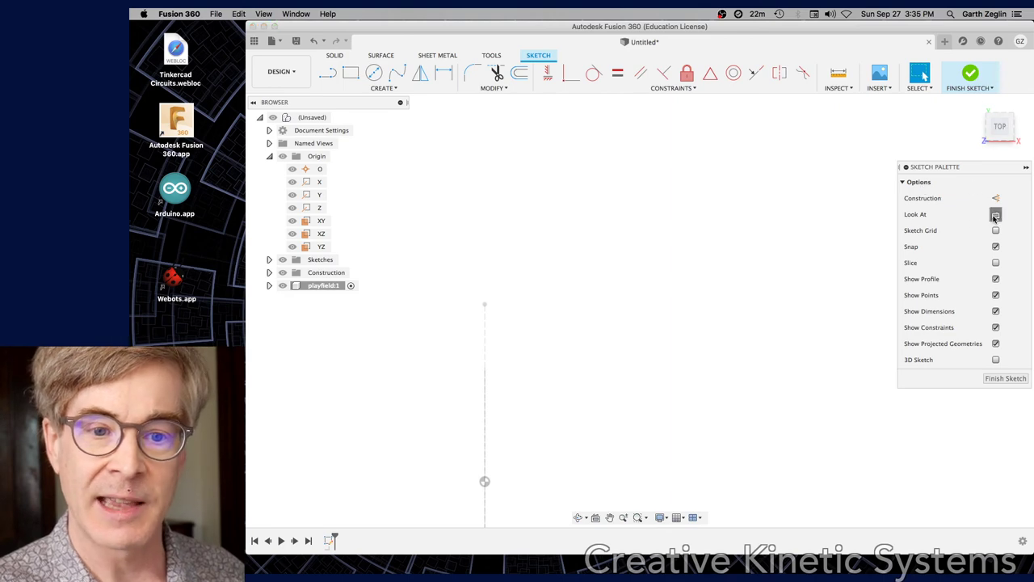
left_click(995, 216)
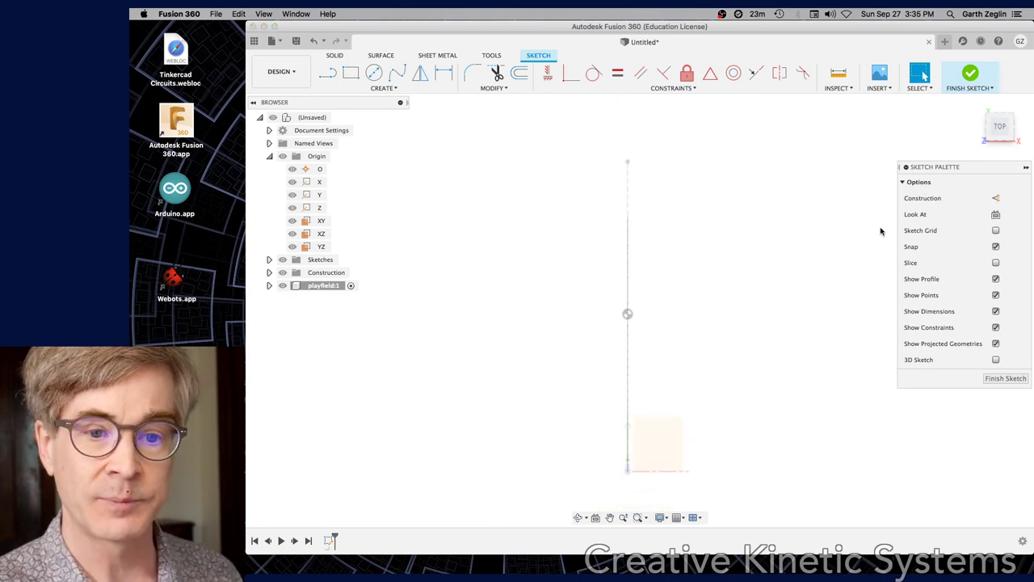
left_click(996, 199)
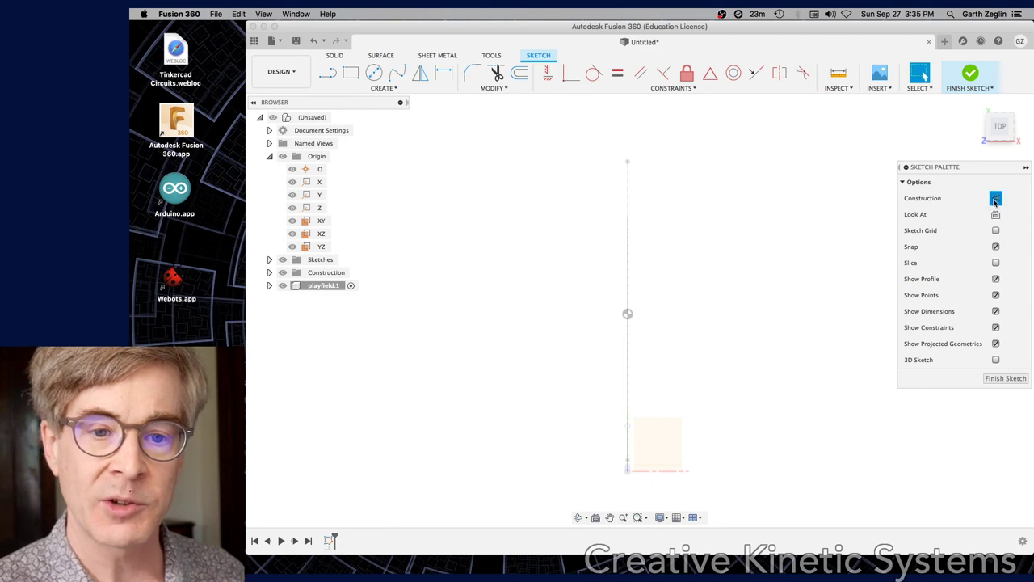
key("l")
left_click(628, 470)
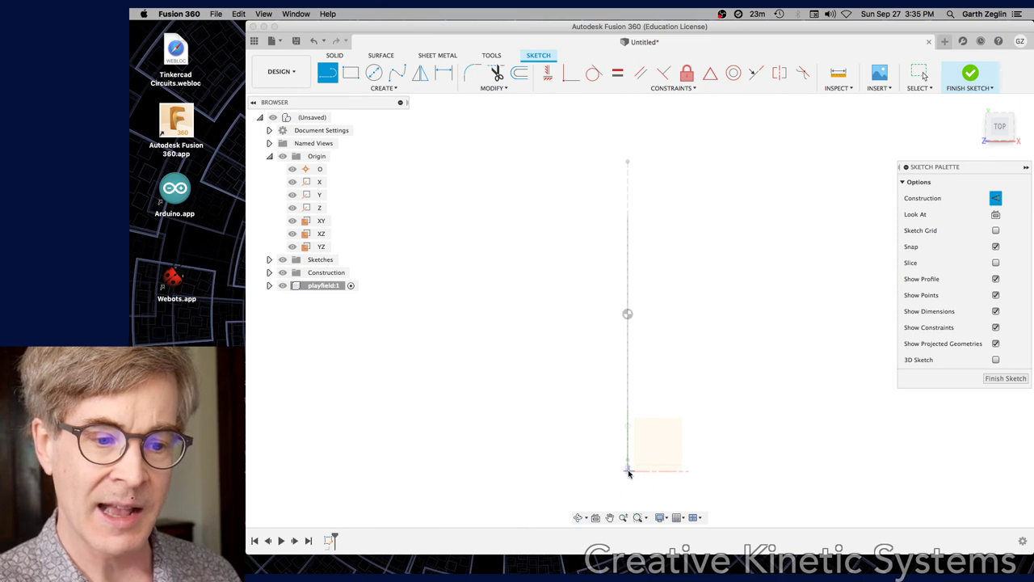
key("Escape")
Step: Project the 150 mm sloping line into the playfield sketch with the projection link kept on
middle_click_drag(702, 307, 721, 285, "shift")
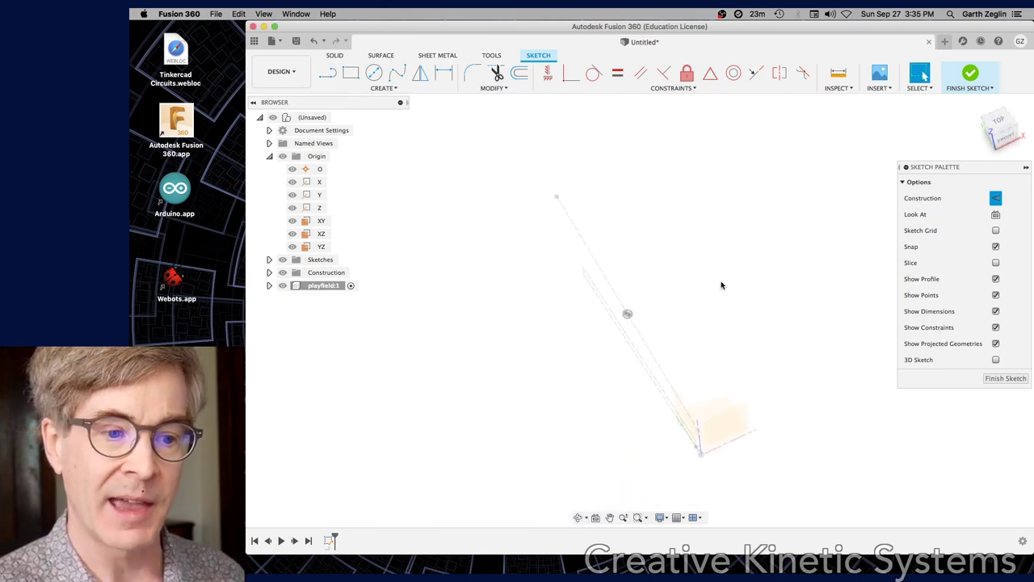
left_click(602, 281)
key("p")
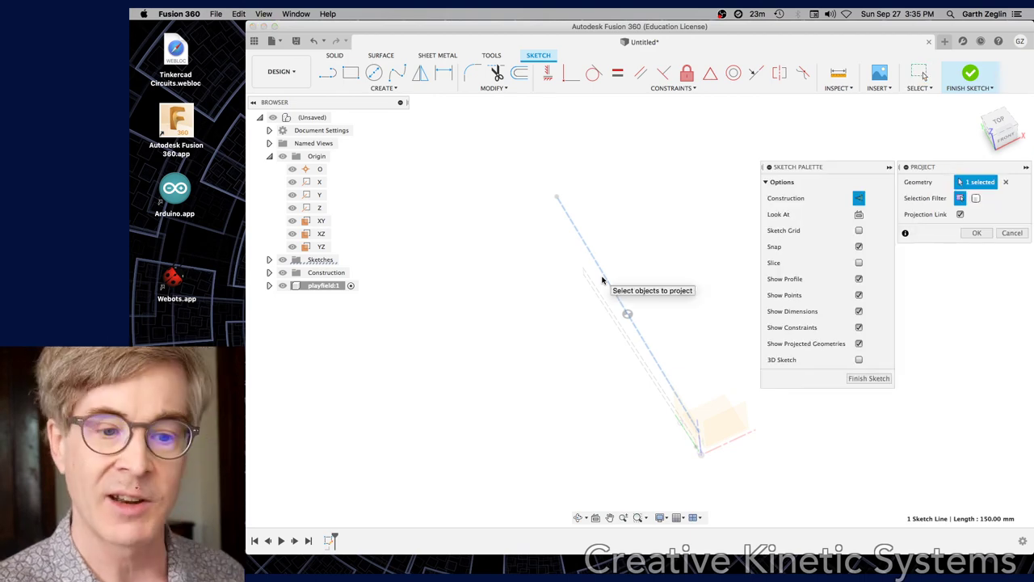
left_click(976, 233)
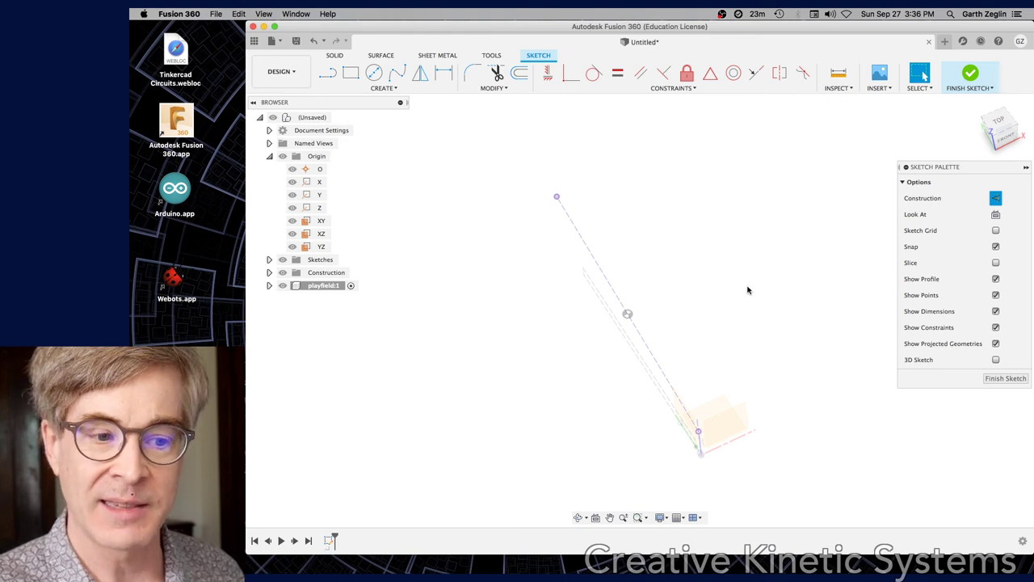
mouse_move(748, 291)
middle_mouse_down("shift")
mouse_move(716, 304)
mouse_move(713, 291)
mouse_move(688, 299)
mouse_move(691, 289)
middle_mouse_up("shift")
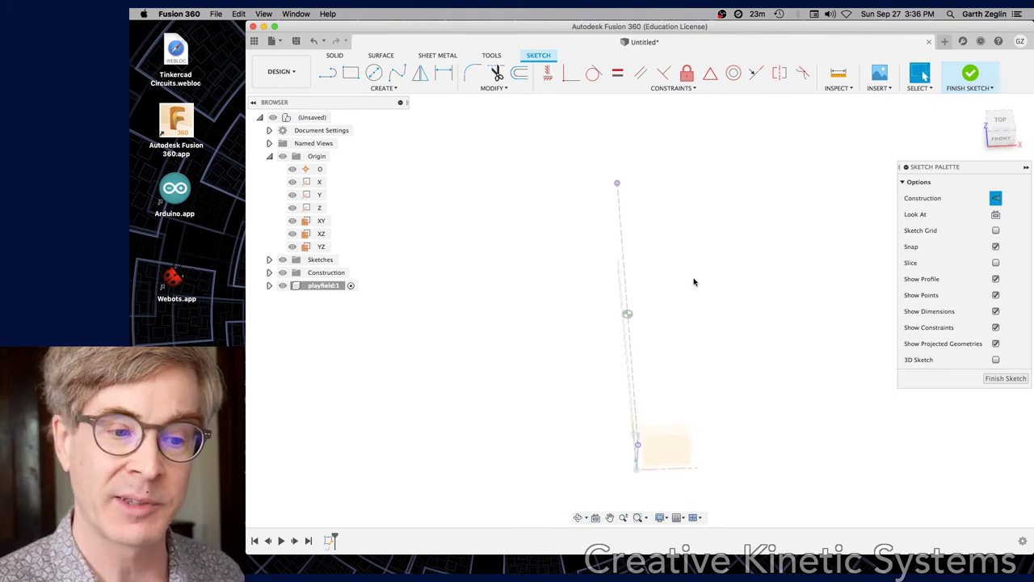
left_click(995, 215)
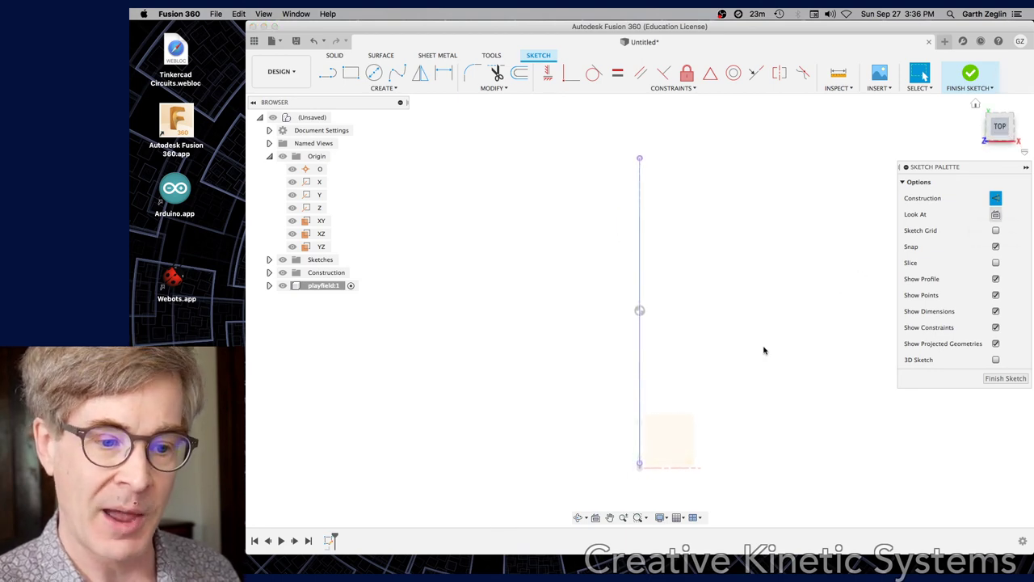
key("l")
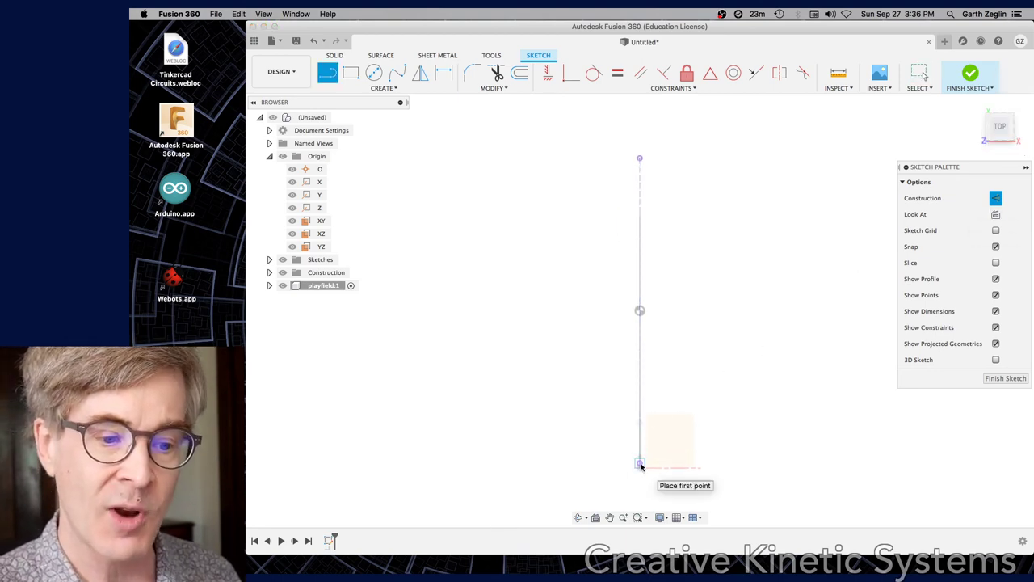
left_click(640, 466)
key("Escape")
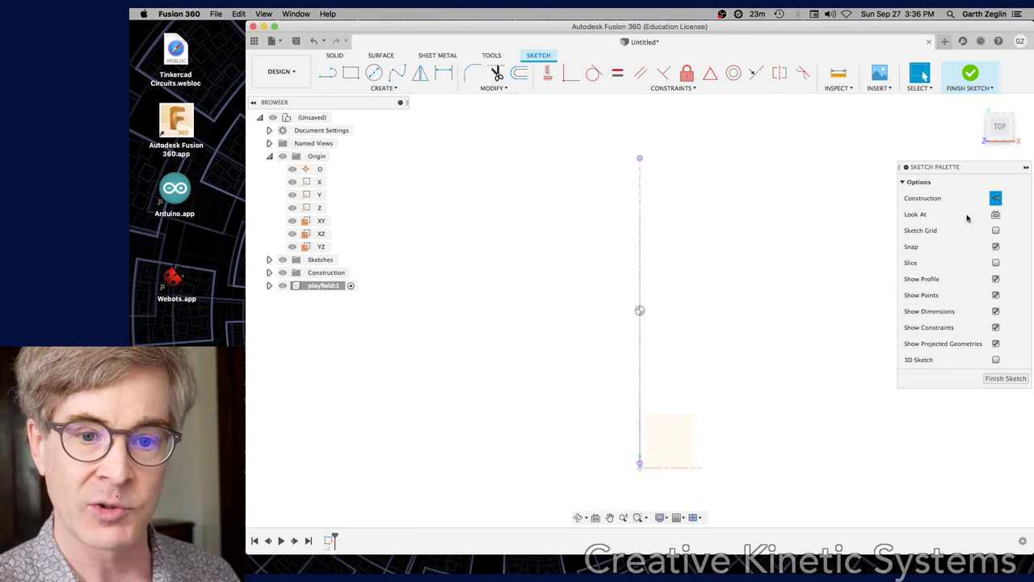
Step: Sketch a half trapezoid in solid lines between the projected line's two ends, its far edge about 68 mm long, and constrain that edge horizontal
left_click(996, 198)
key("l")
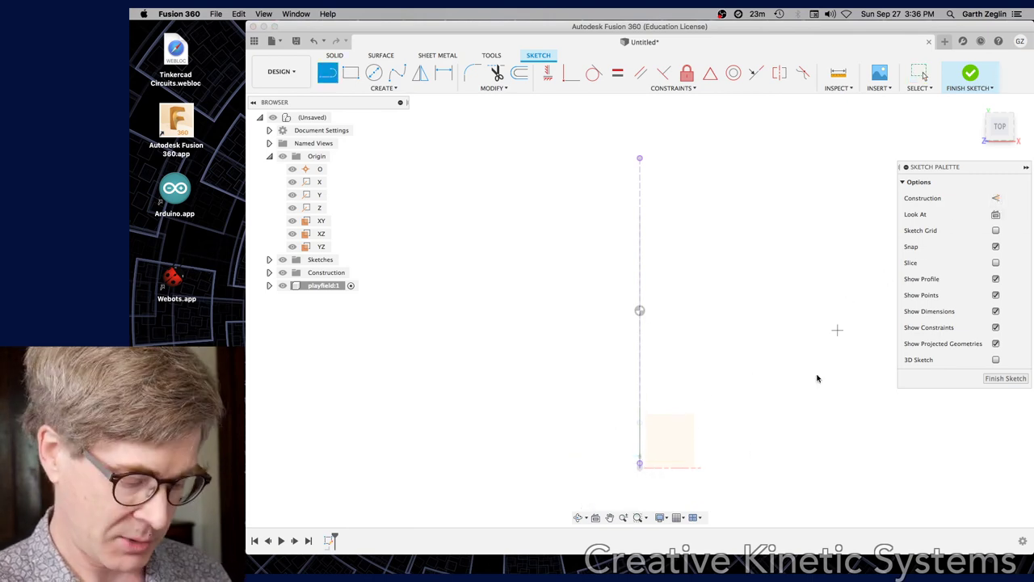
left_click(641, 464)
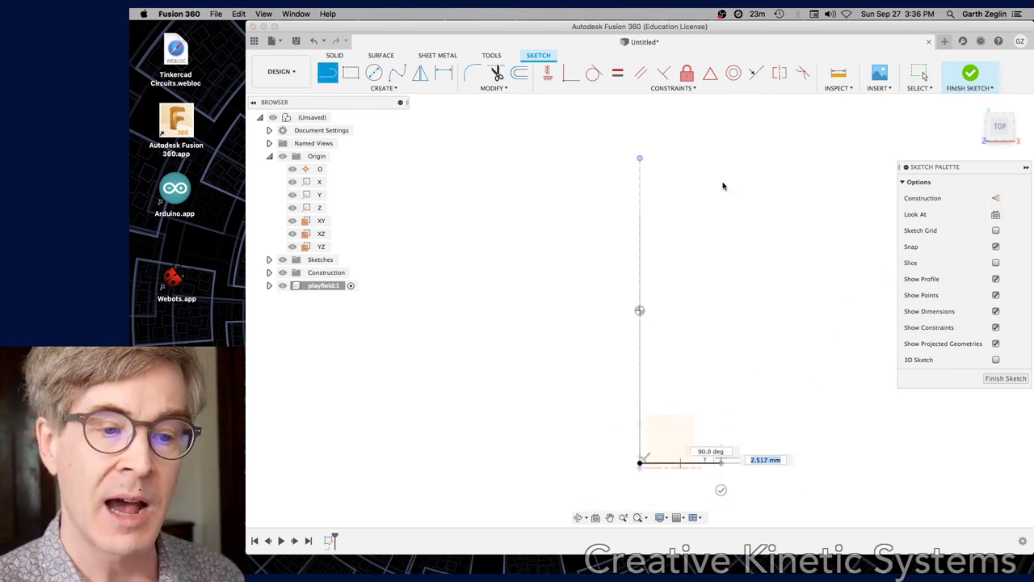
left_click(776, 156)
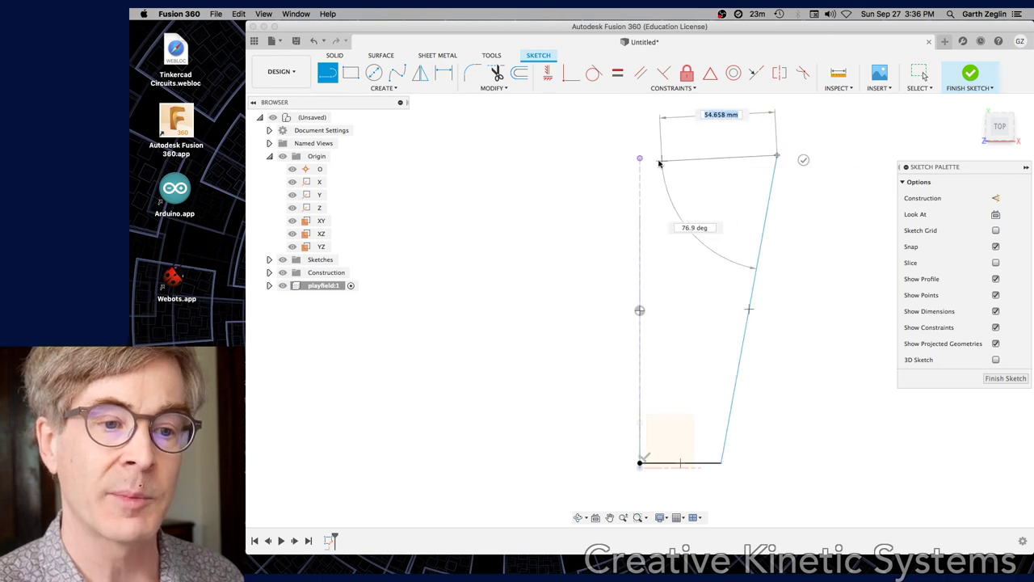
left_click(641, 158)
key("Escape")
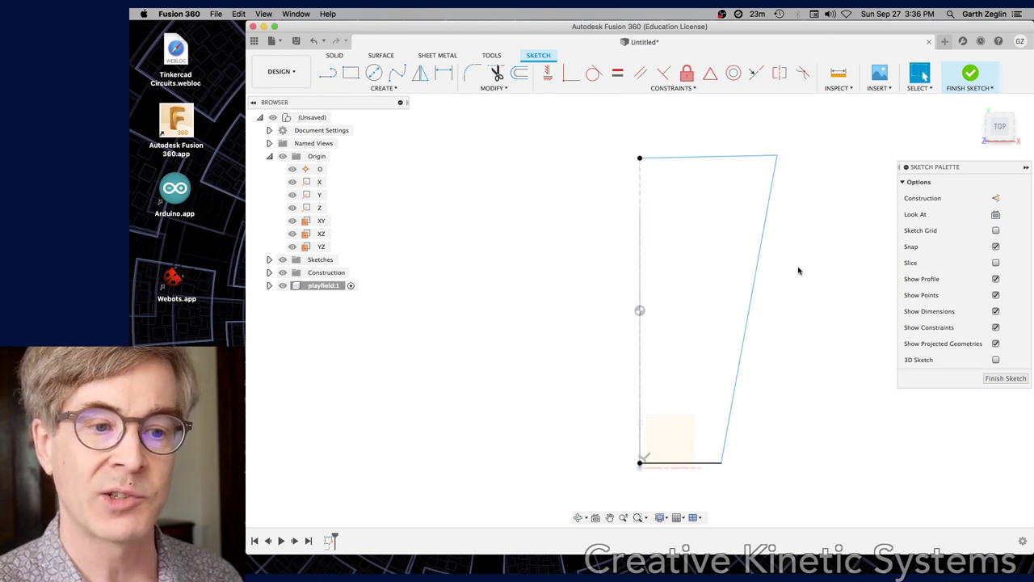
left_click(706, 160)
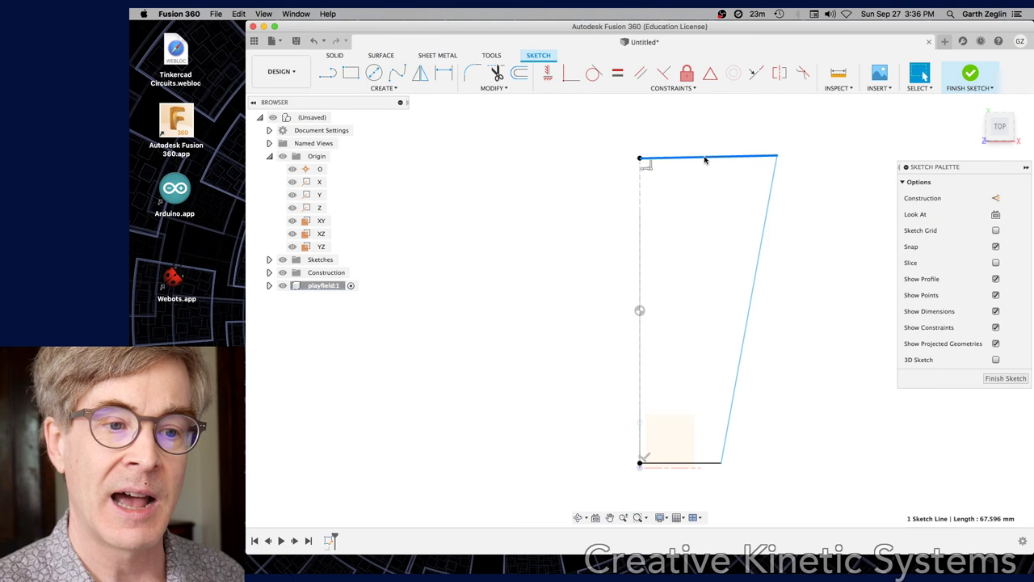
left_click(548, 74)
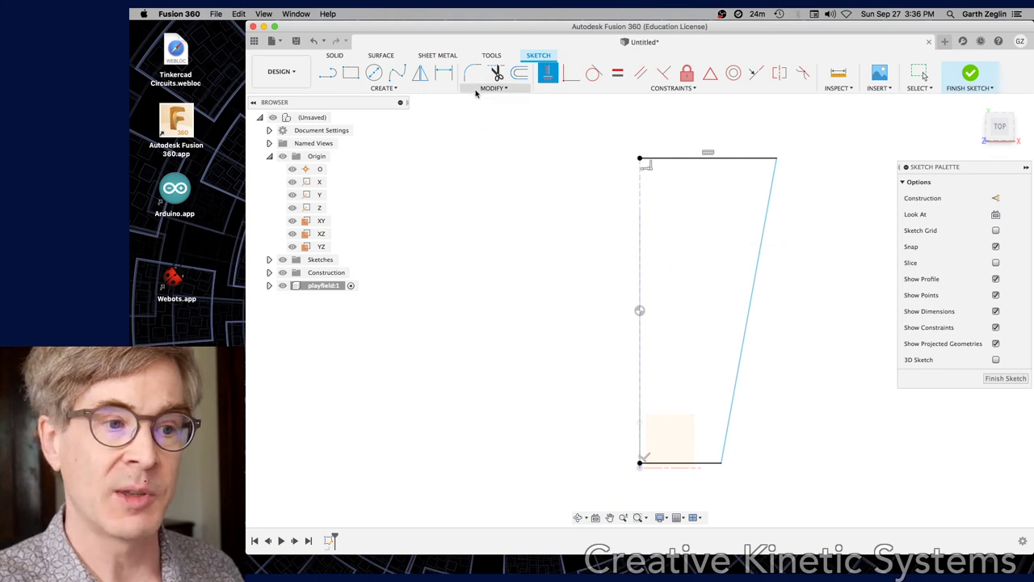
Step: Mirror the three outline lines about the projected centre line to close the trapezoid
left_click(420, 74)
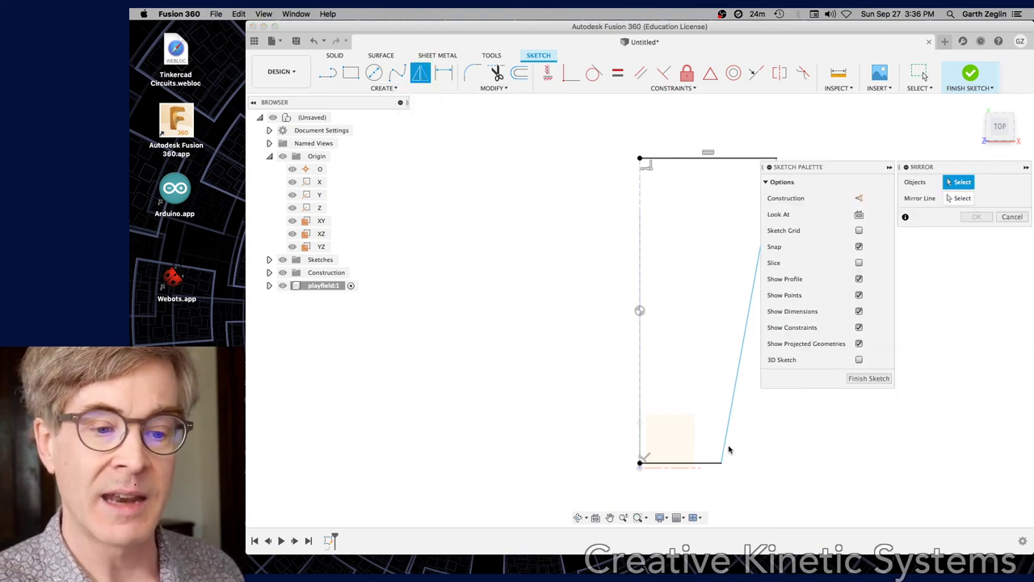
left_click(710, 464)
left_click(725, 447)
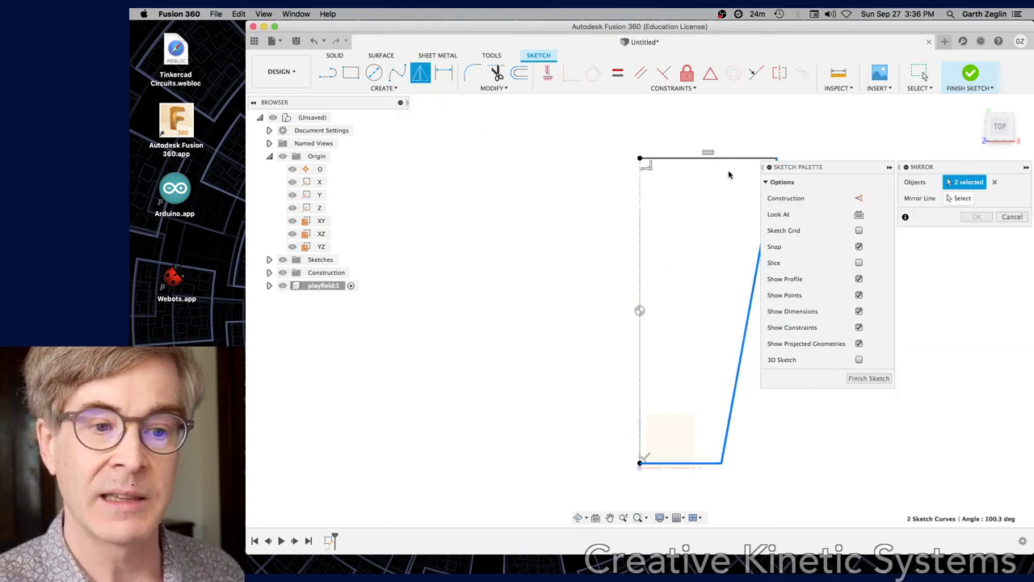
left_click(727, 159)
left_click(960, 198)
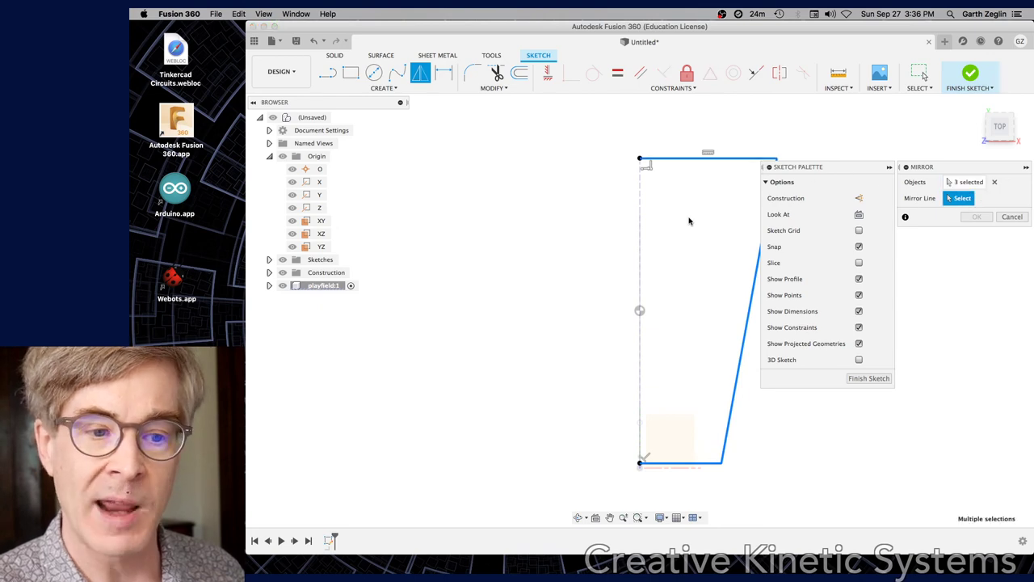
left_click(641, 231)
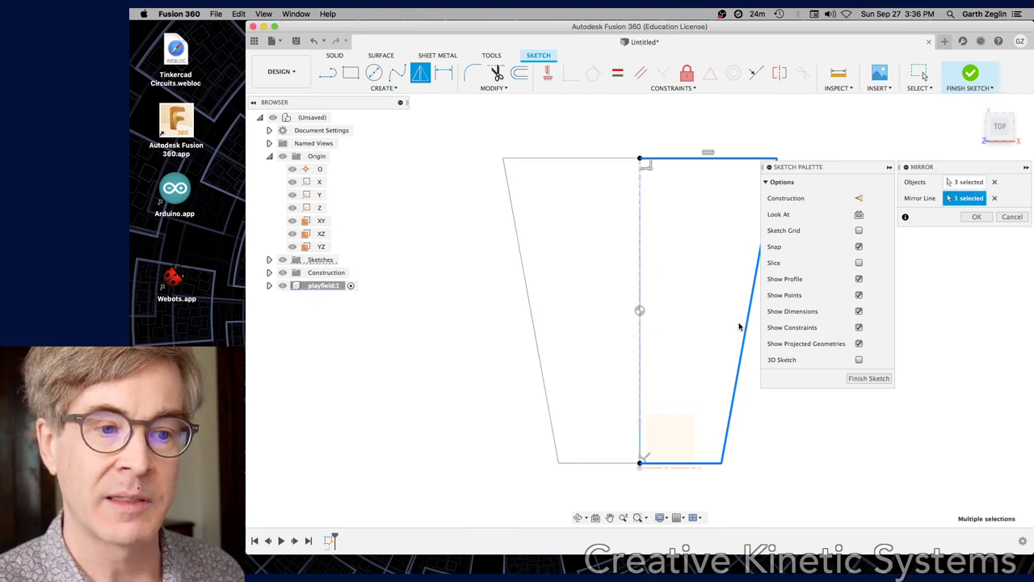
left_click(976, 217)
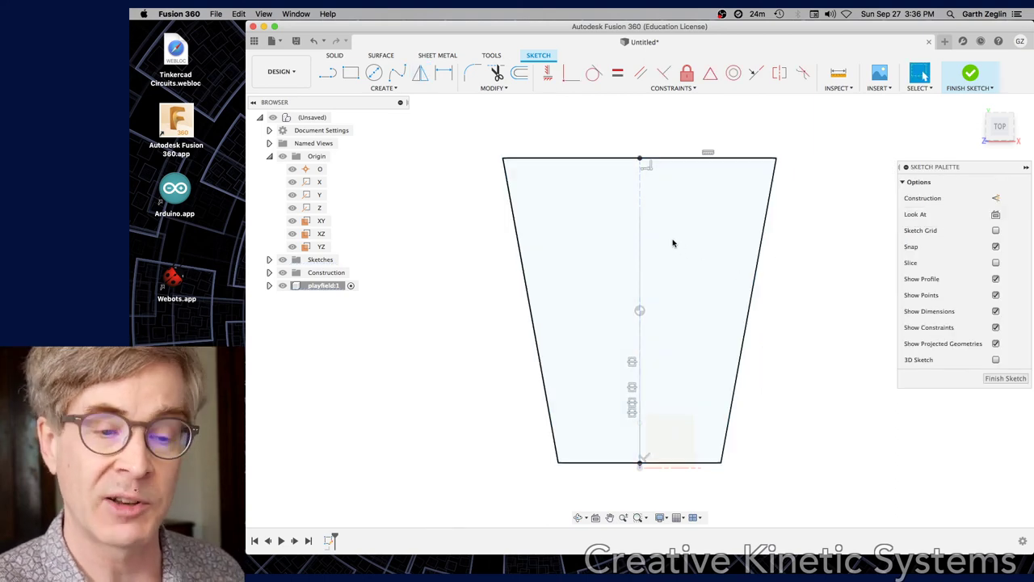
Step: Dimension the trapezoid's wider upper edge to 100 mm from corner to corner
key("d")
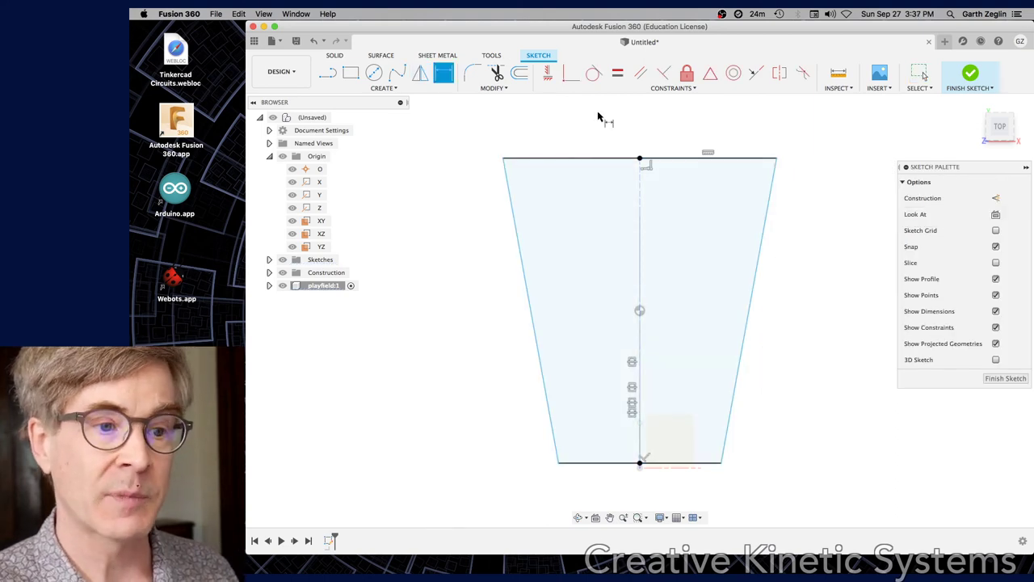
left_click(505, 158)
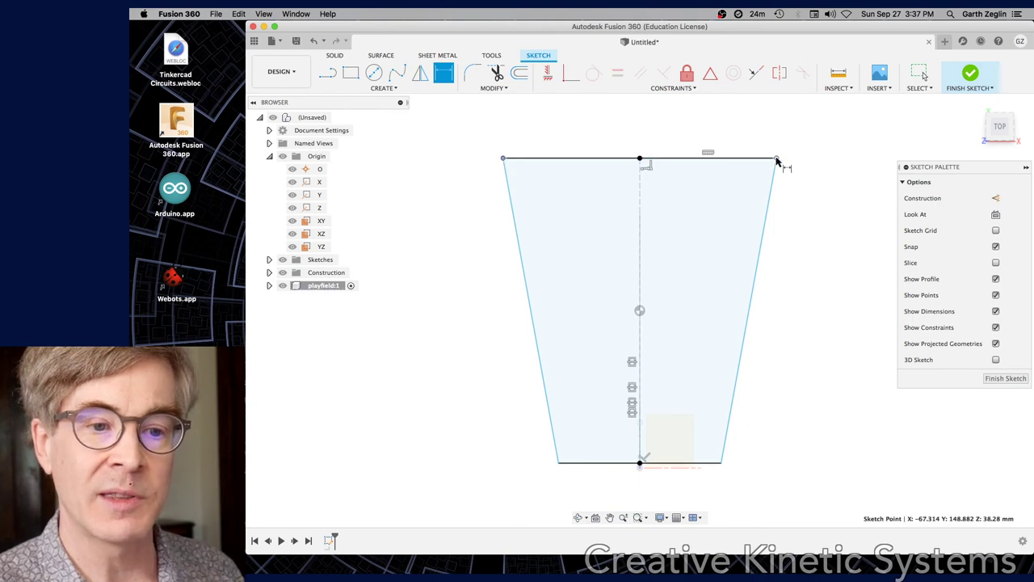
left_click(776, 160)
left_click(638, 124)
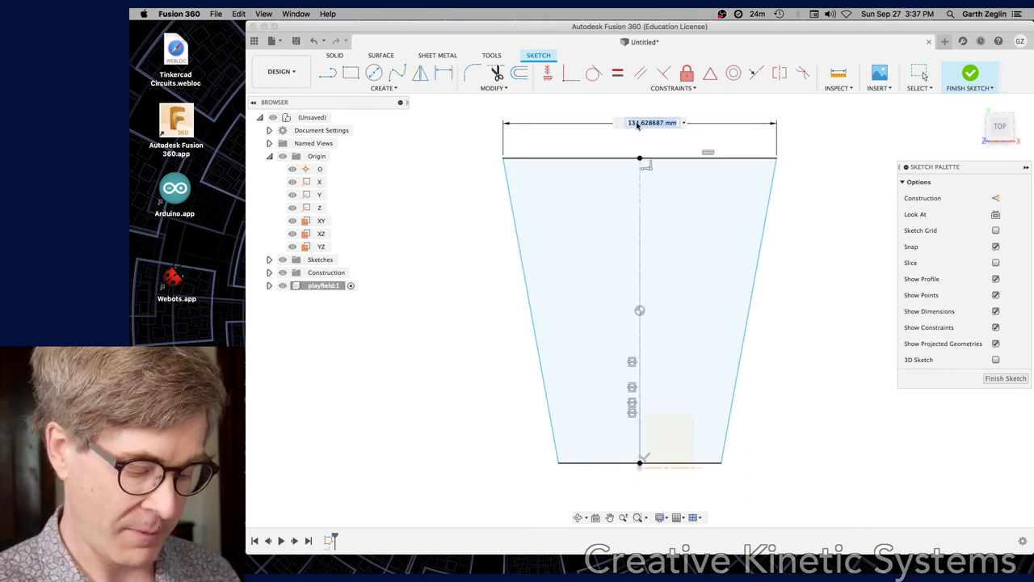
type("100")
key("Return")
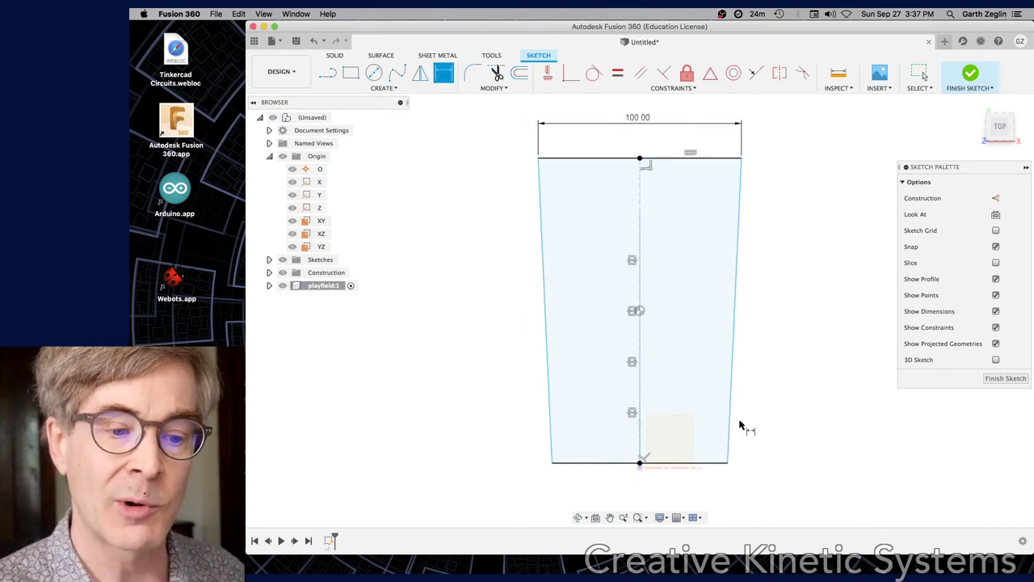
Step: Dimension the trapezoid's narrower lower edge to 60 mm and finish the sketch
left_click(552, 463)
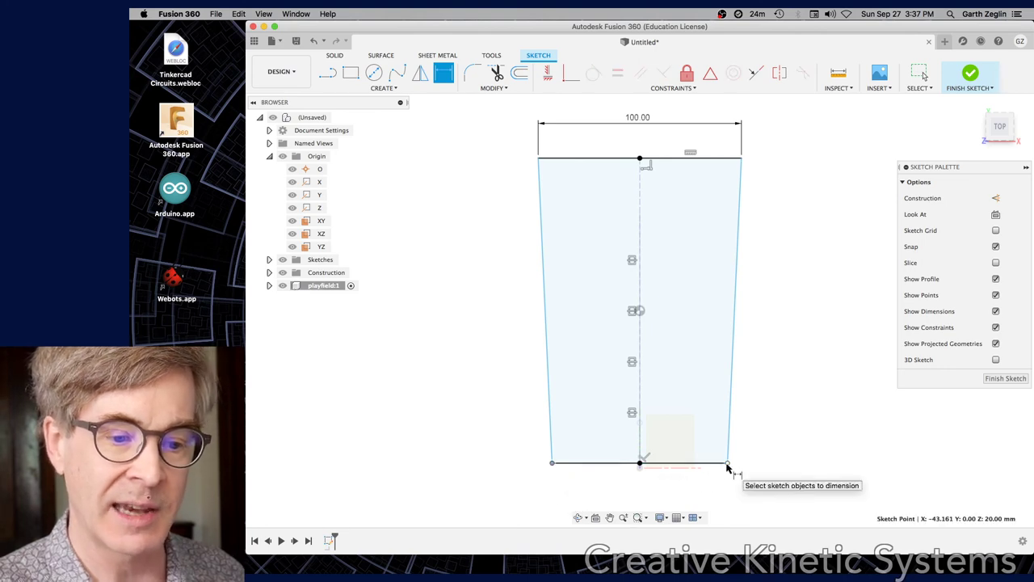
left_click(727, 463)
left_click(660, 493)
type("6")
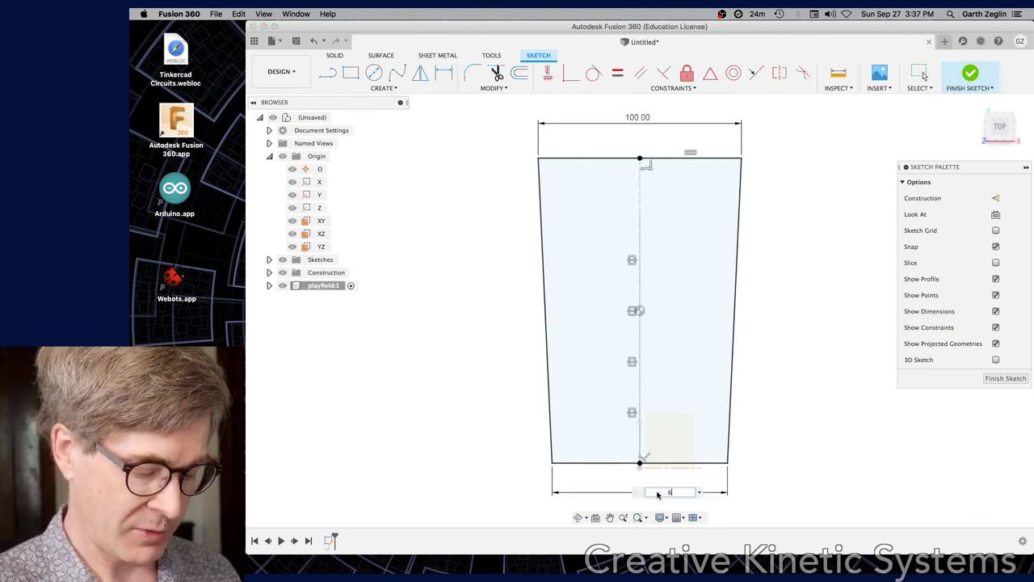
type("0")
key("Return")
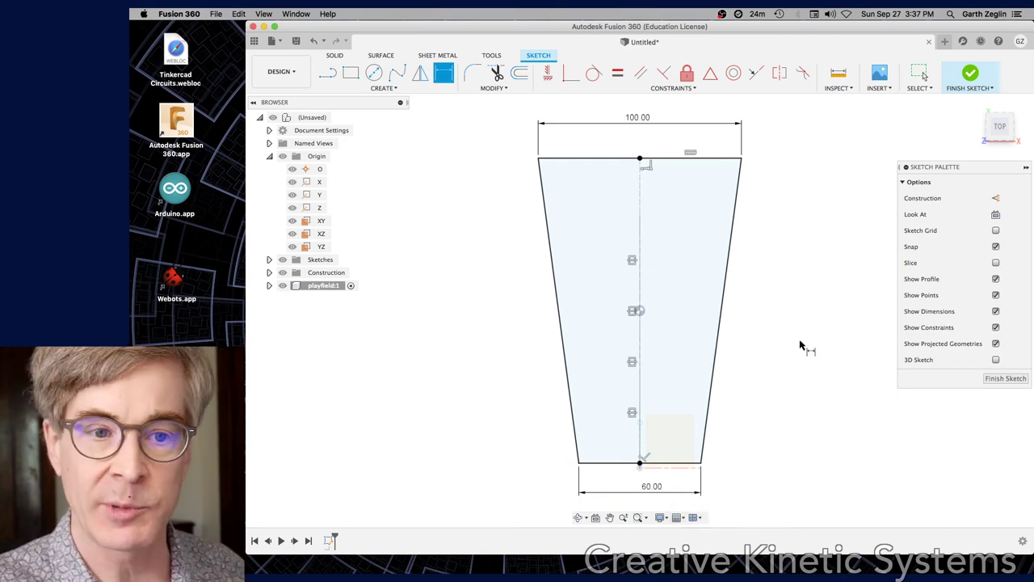
left_click(970, 75)
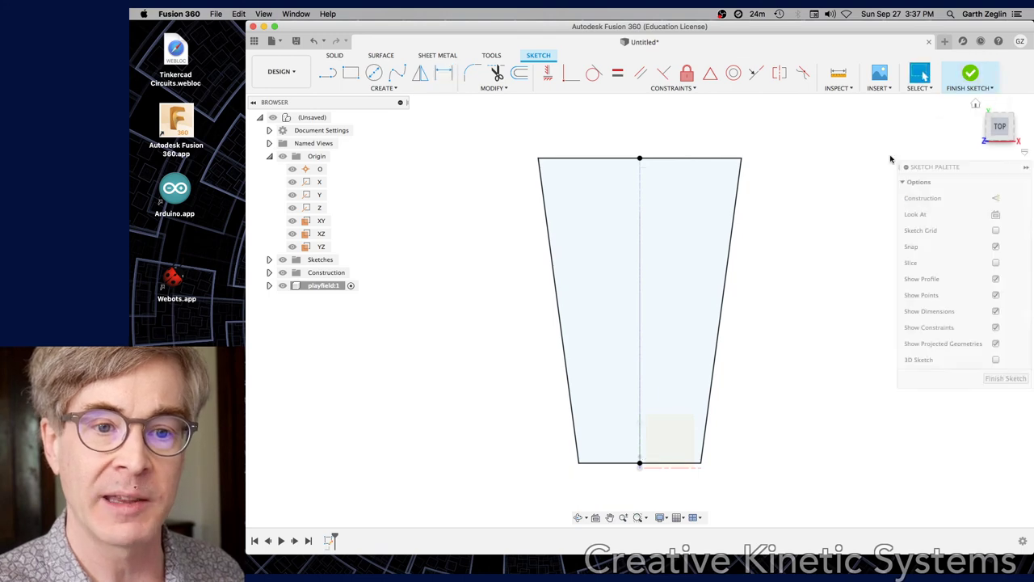
Step: Extrude the trapezoid profile 6 mm upward as a new body
middle_click_drag(716, 351, 748, 309, "shift")
type("e")
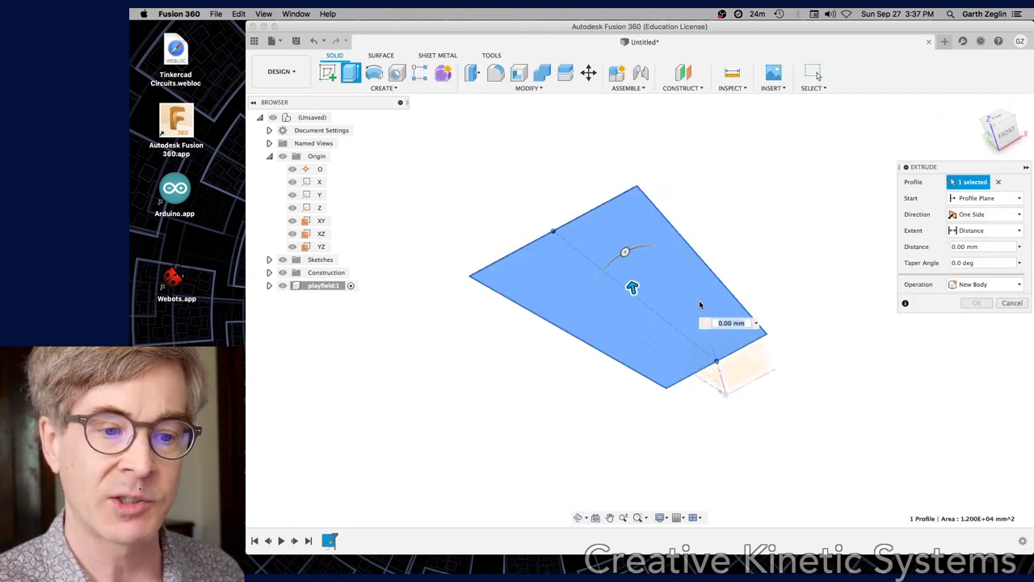
type("6")
key("Return")
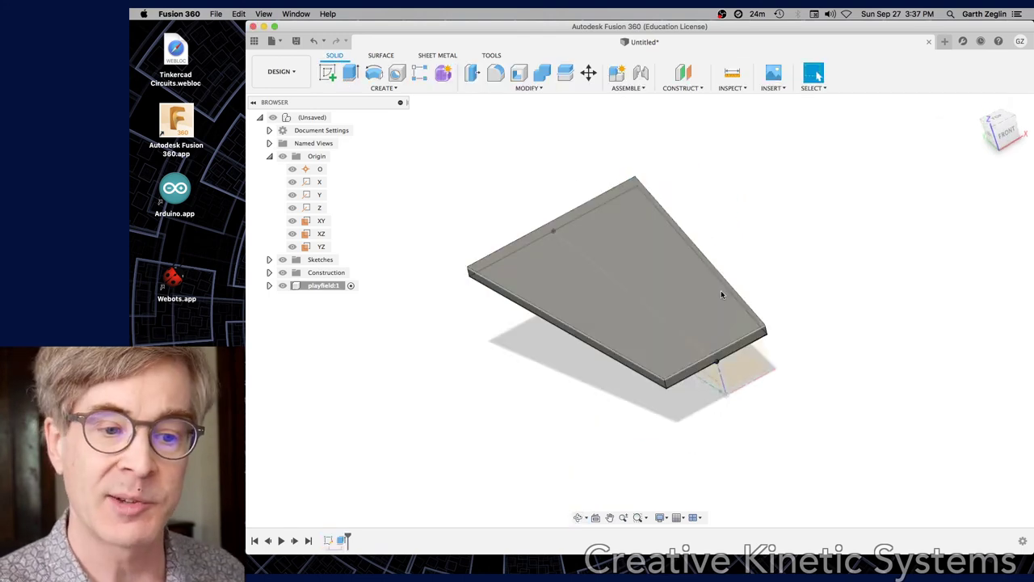
Step: Start a new sketch on the upper face of the playfield plate
middle_click_drag(926, 323, 901, 345, "shift")
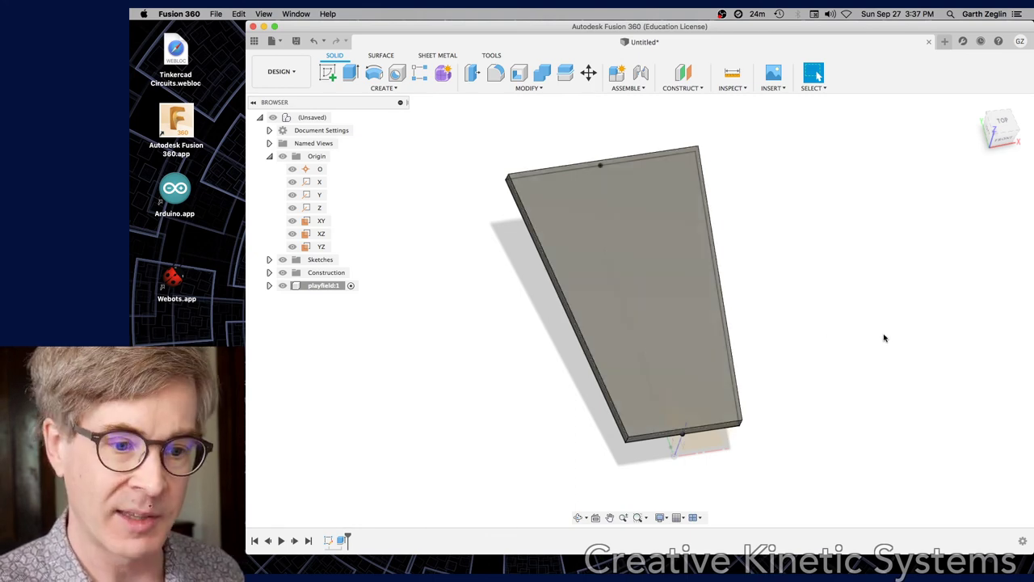
left_click(618, 355)
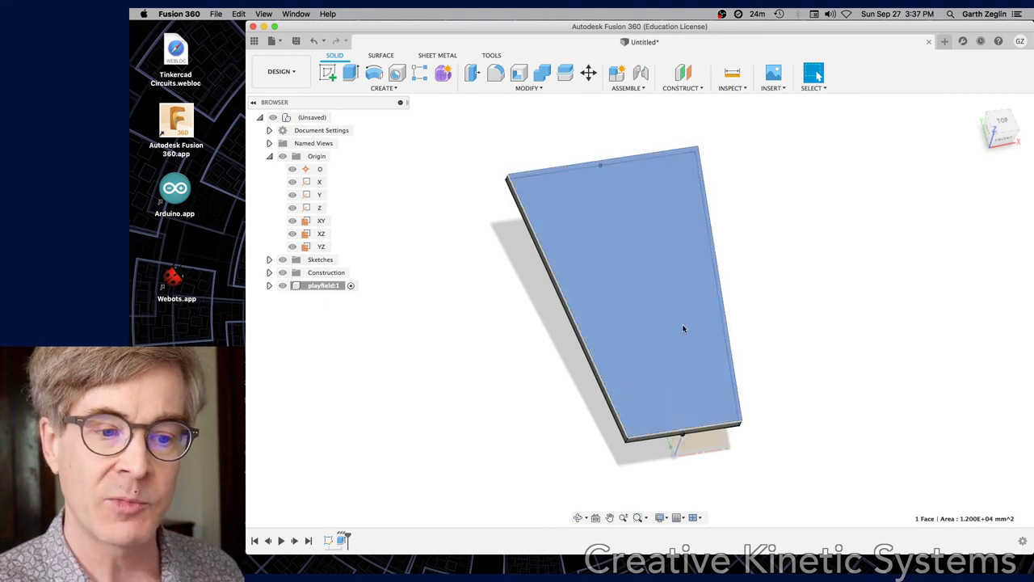
right_click(683, 328)
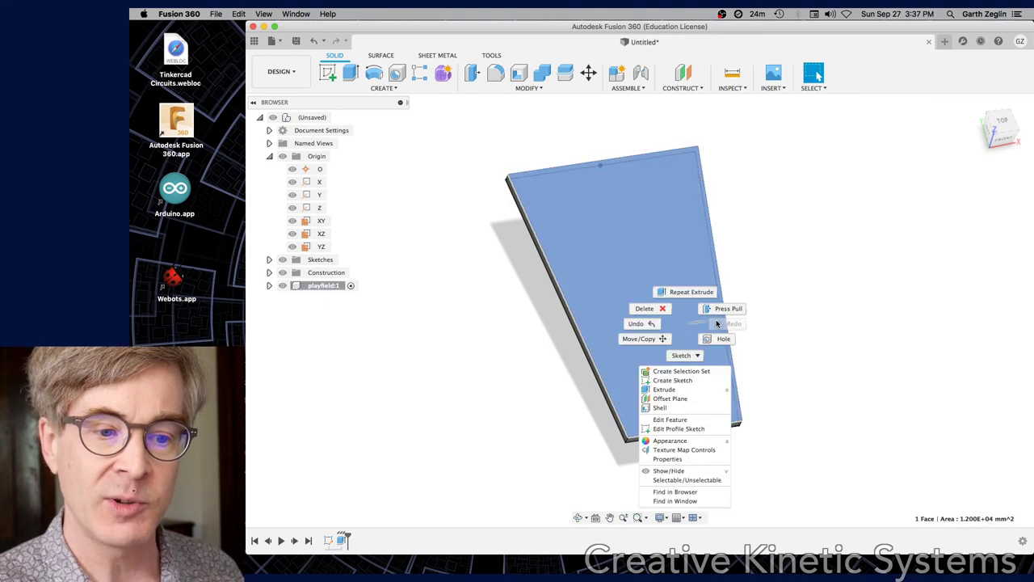
left_click(709, 380)
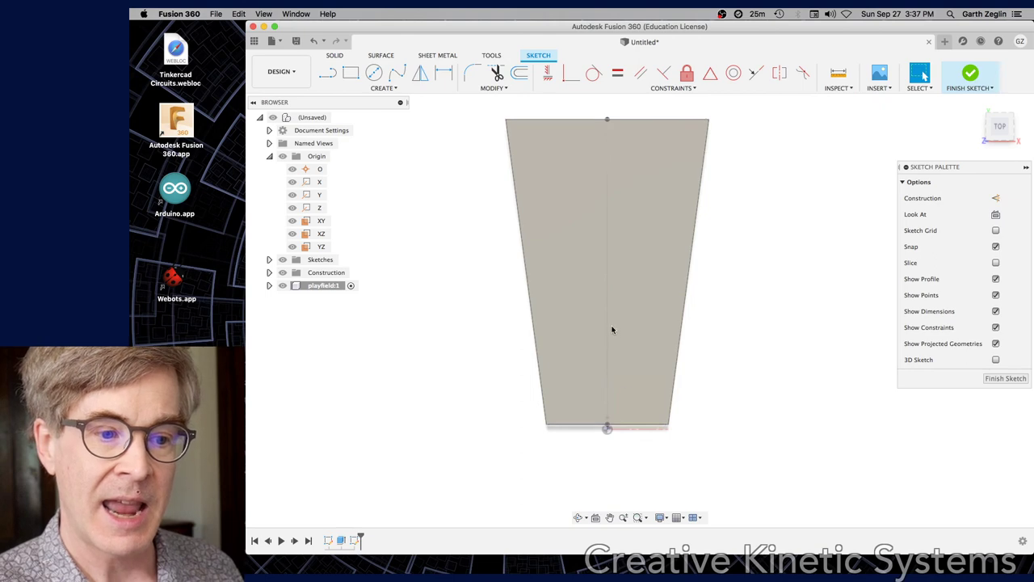
Step: Temporarily hide the playfield's bodies and project the 150 mm sloping centre line into the new sketch
scroll(611, 328, "up", 1)
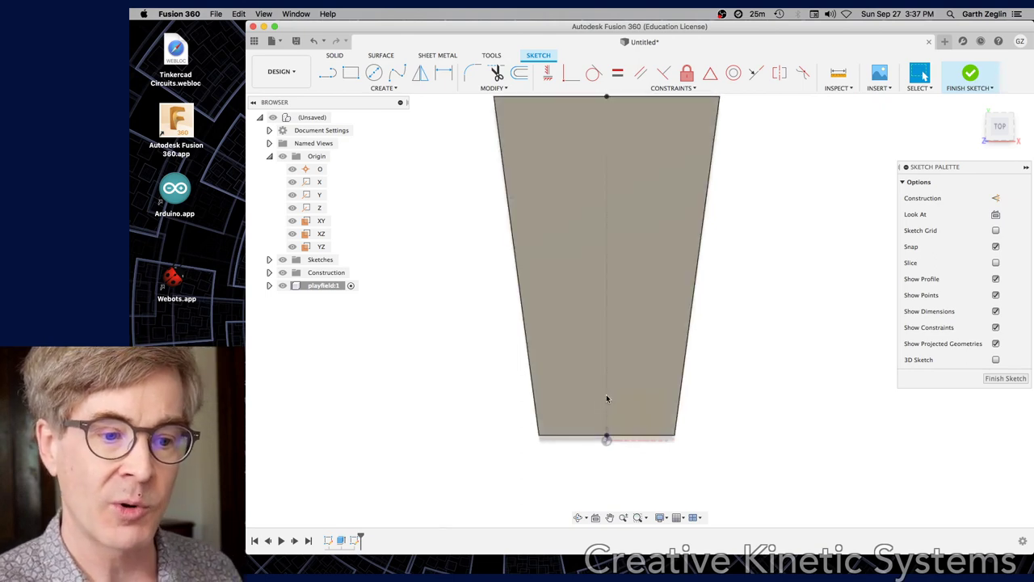
middle_click_drag(589, 340, 554, 352, "shift")
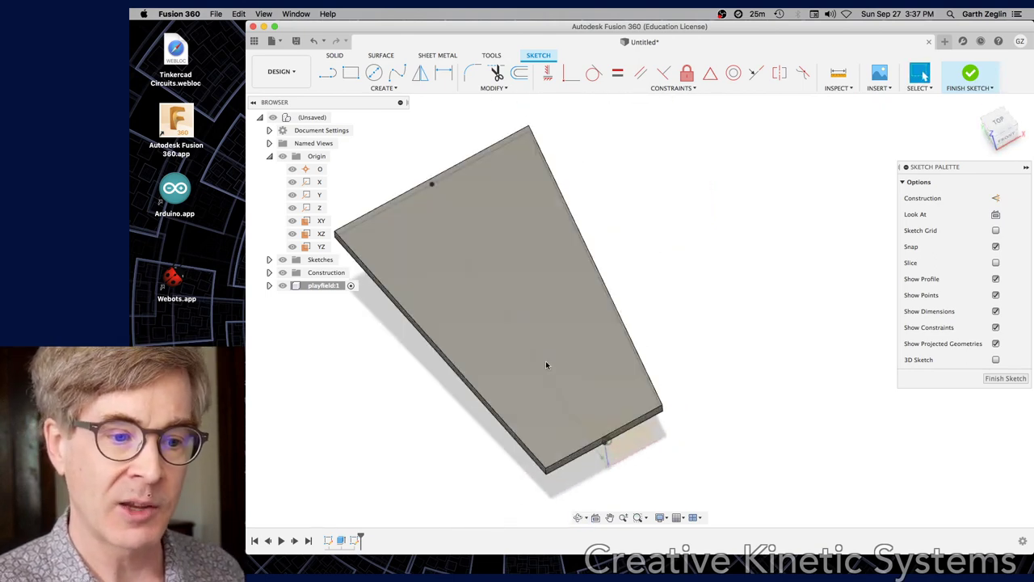
scroll(594, 331, "down", 3)
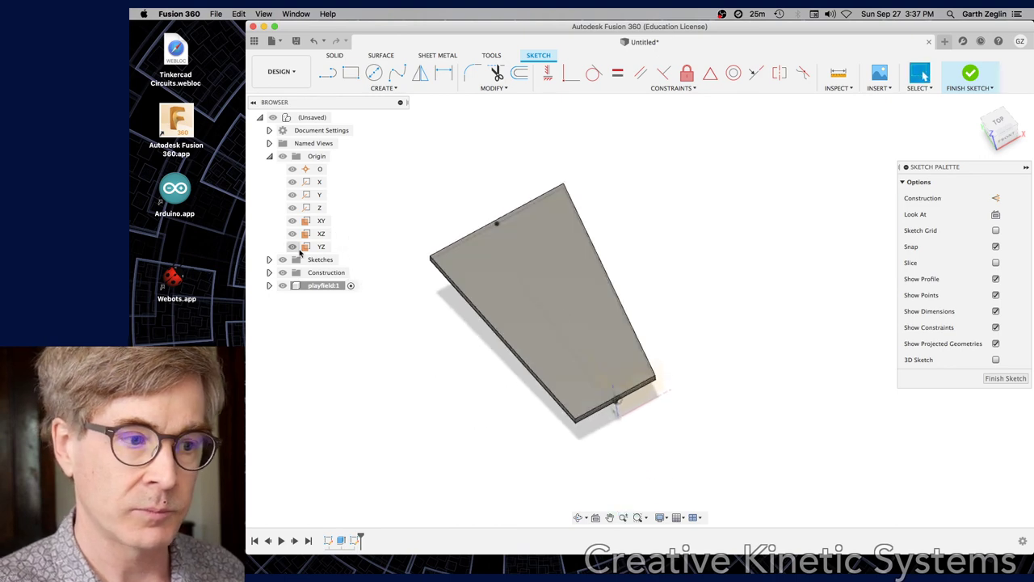
left_click(269, 286)
left_click(293, 311)
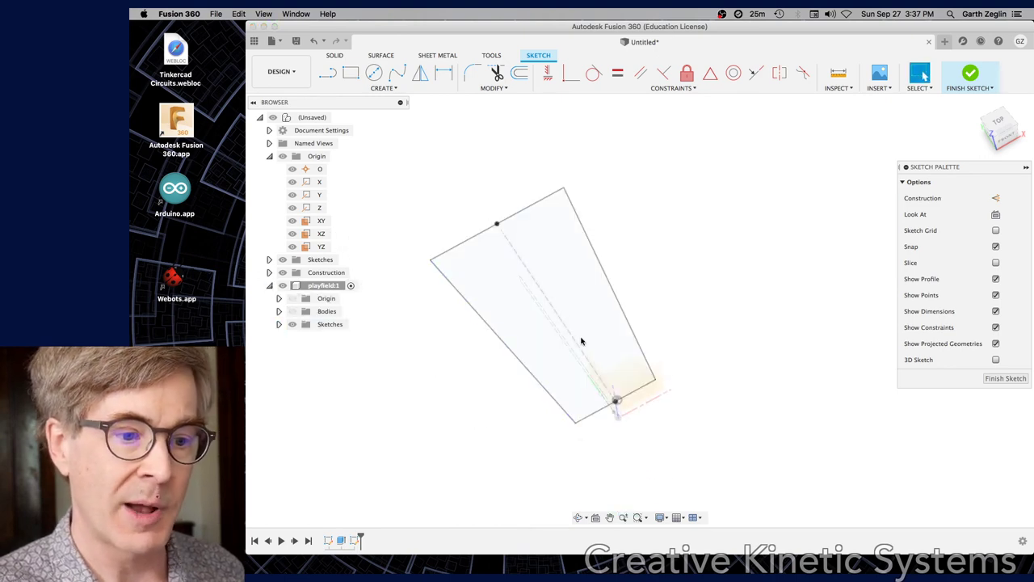
left_click(572, 339)
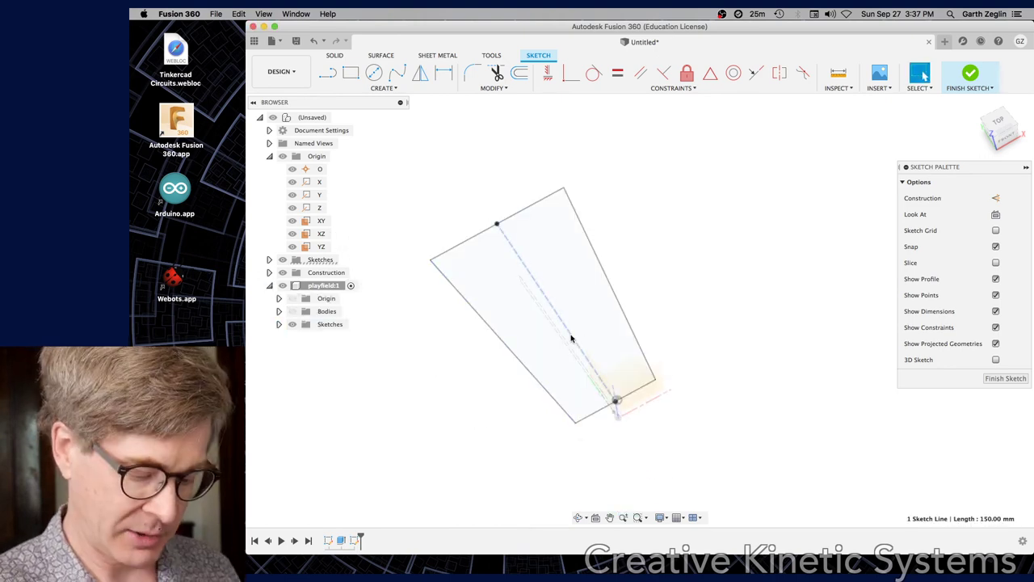
key("p")
left_click(978, 235)
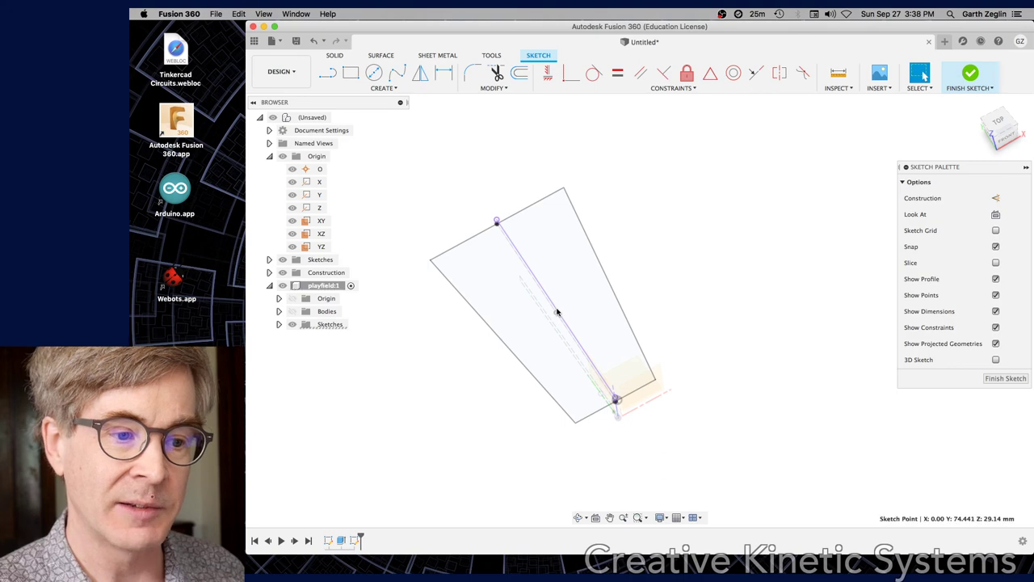
left_click(292, 311)
left_click(995, 214)
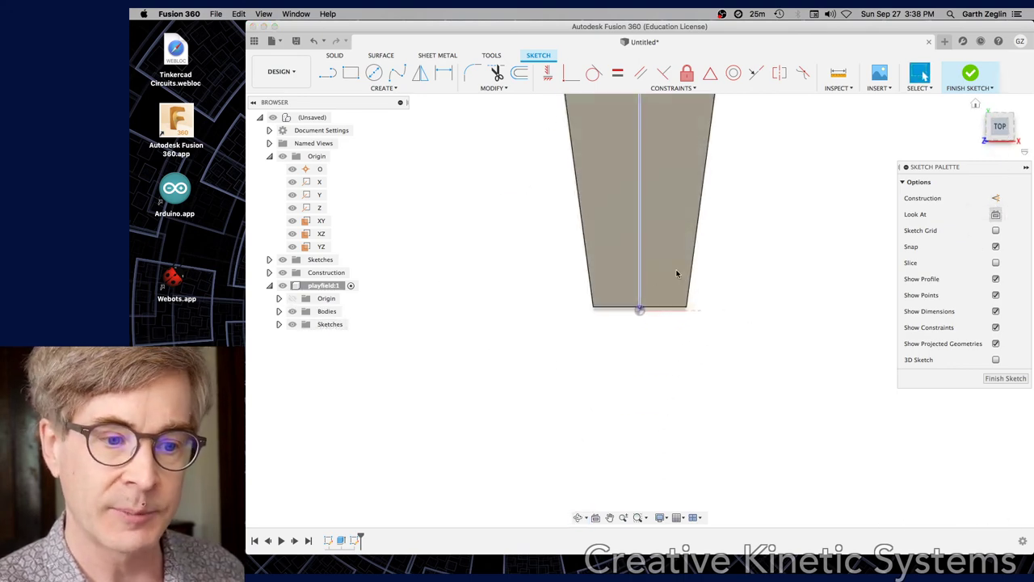
Step: Sketch a center rectangle about 10 mm wide and 20 mm tall, centred on the projected line near the plate's narrower end
scroll(634, 255, "up", 3)
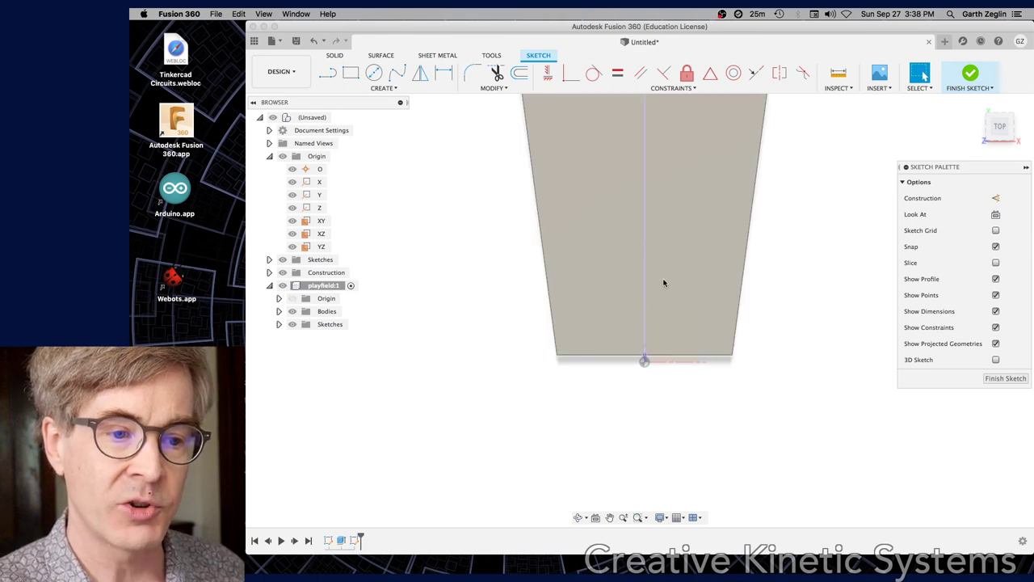
left_click(392, 89)
mouse_move(392, 110)
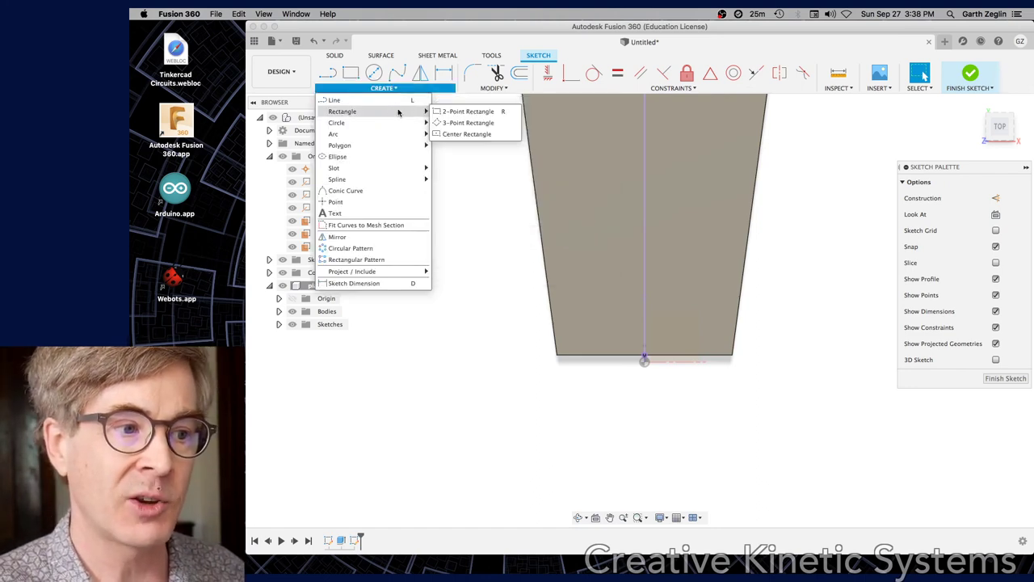
left_click(466, 134)
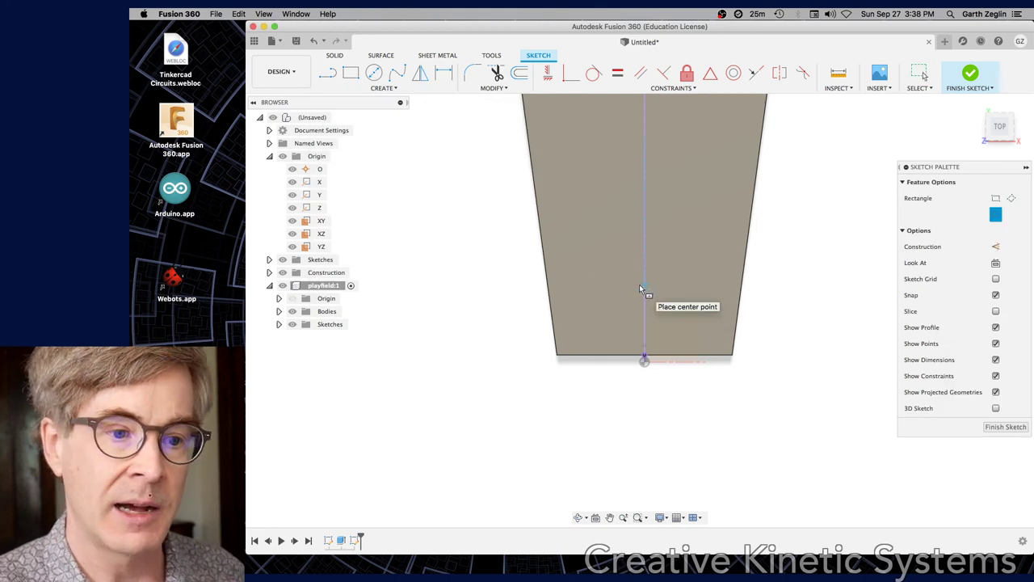
left_click(644, 288)
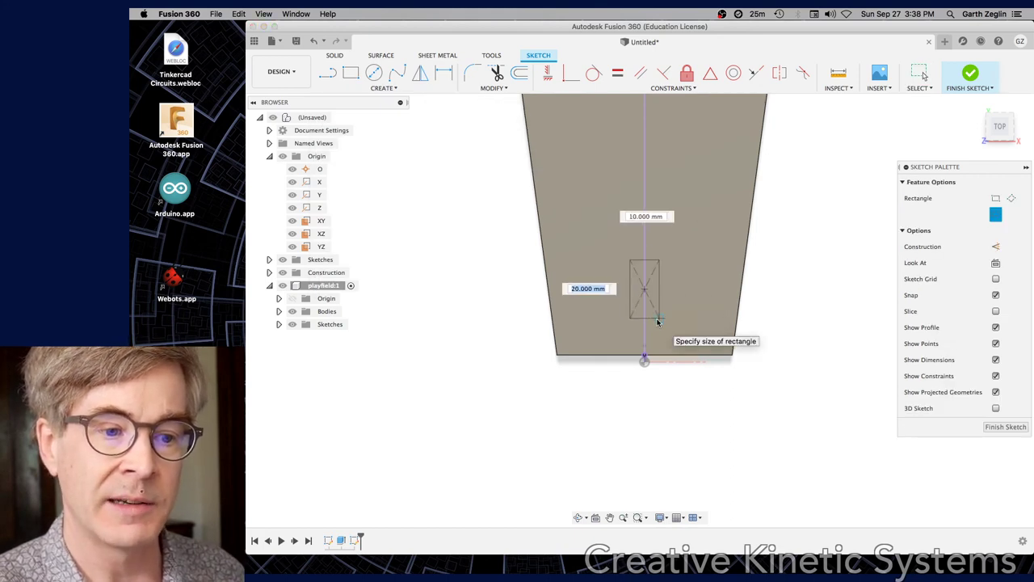
left_click(657, 320)
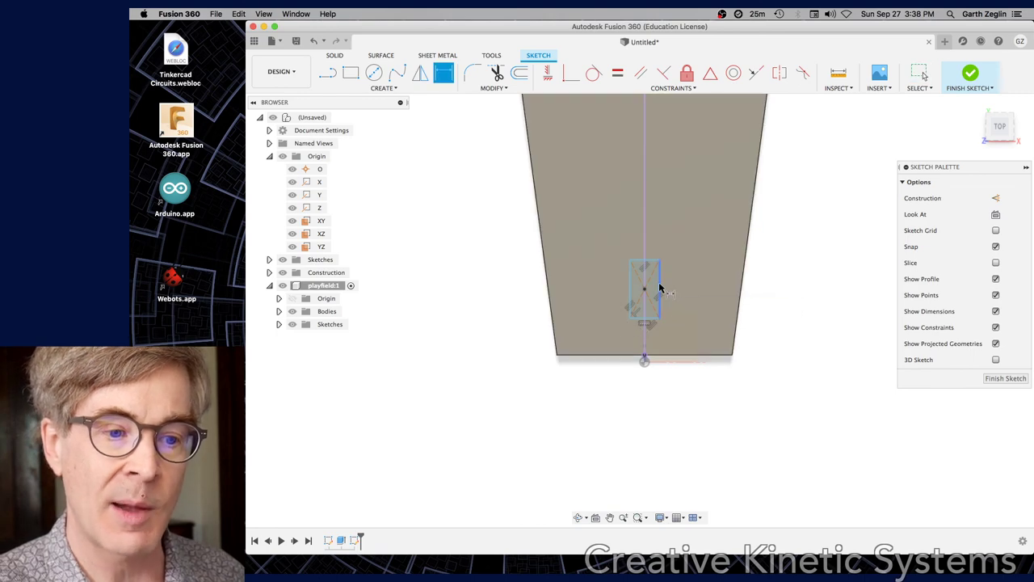
Step: Dimension the rectangle's long side to 15 mm
left_click(660, 291)
key("d")
left_click(679, 287)
type("15")
key("Return")
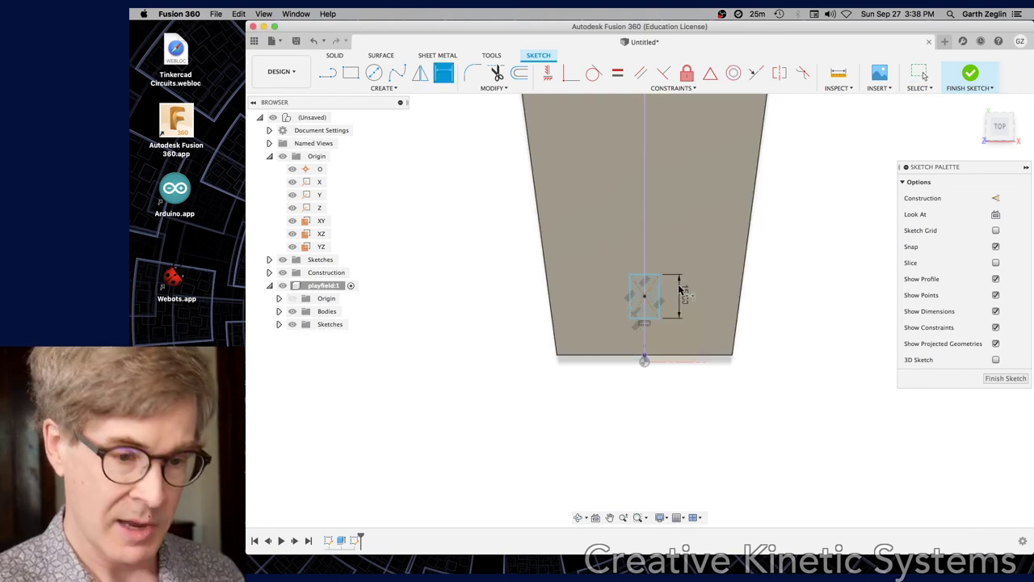
Step: Dimension the rectangle's short side to 6.2 mm and end the dimensioning
left_click(655, 323)
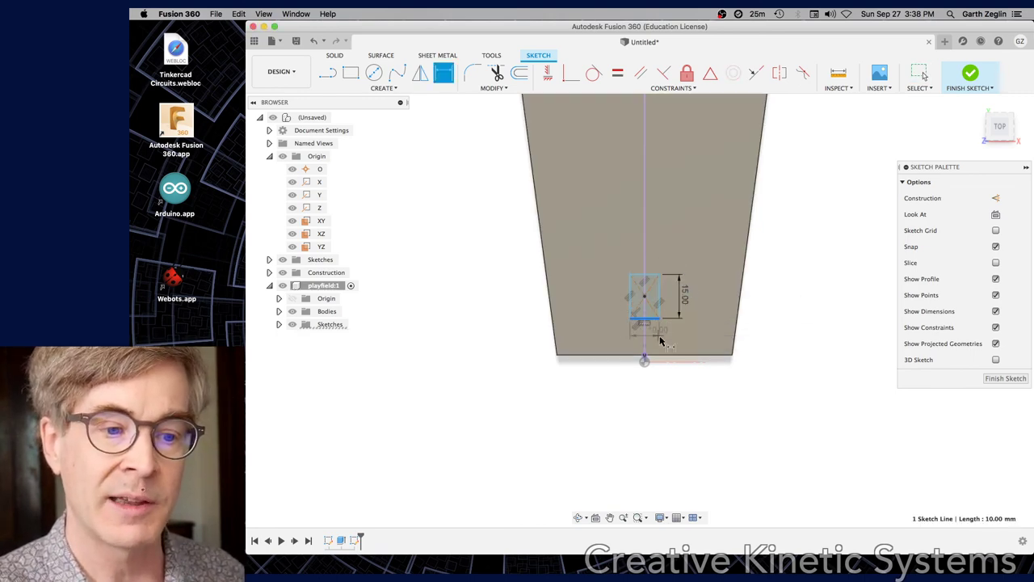
left_click(671, 339)
type("6.2")
key("Return")
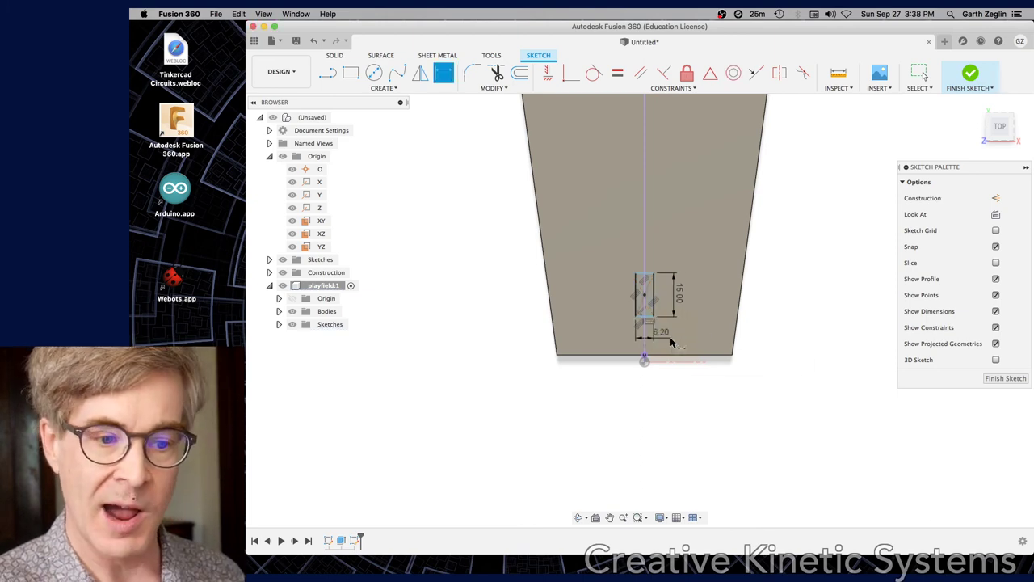
scroll(663, 285, "up", 3)
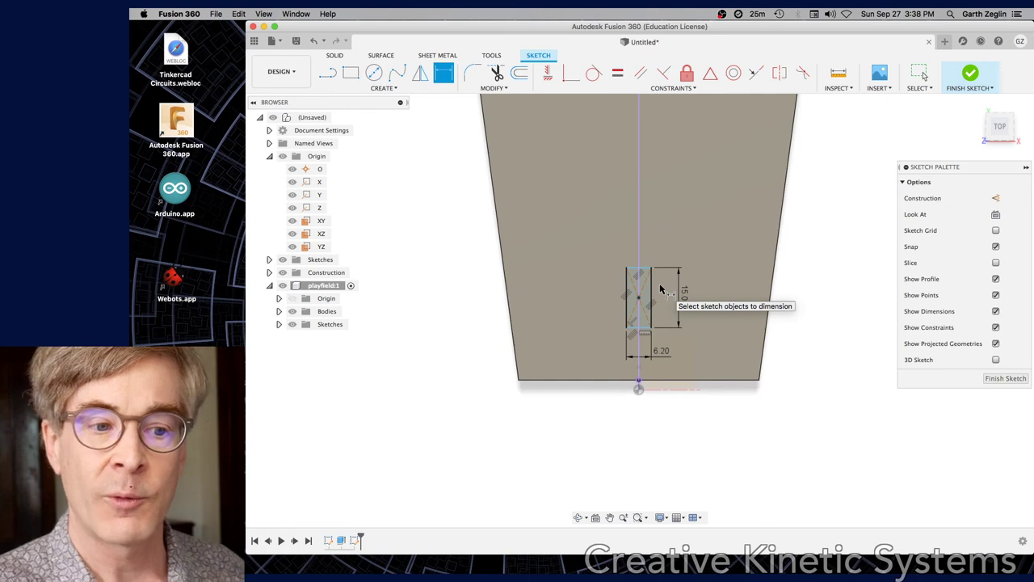
scroll(668, 257, "down", 3)
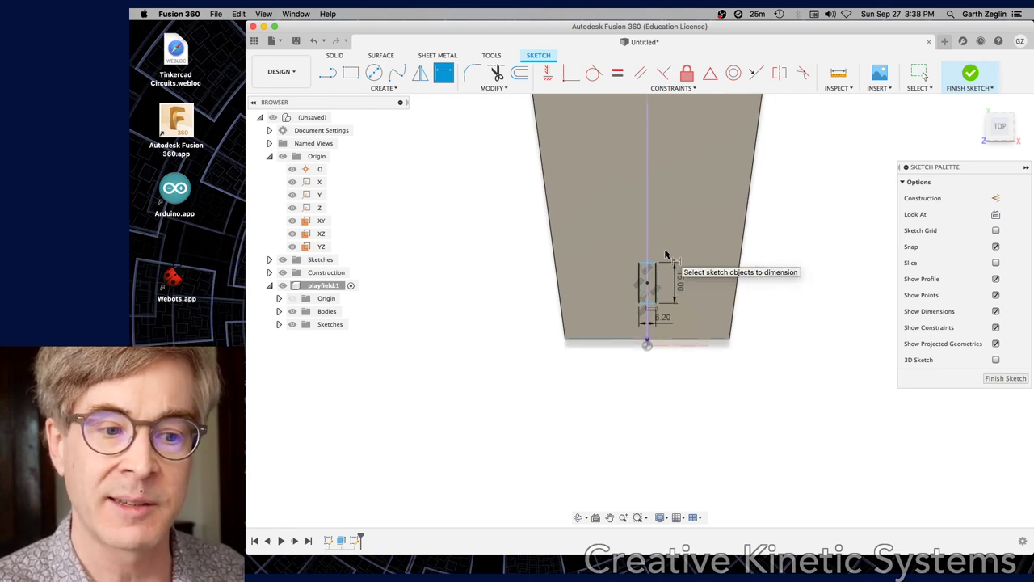
scroll(749, 335, "up", 3)
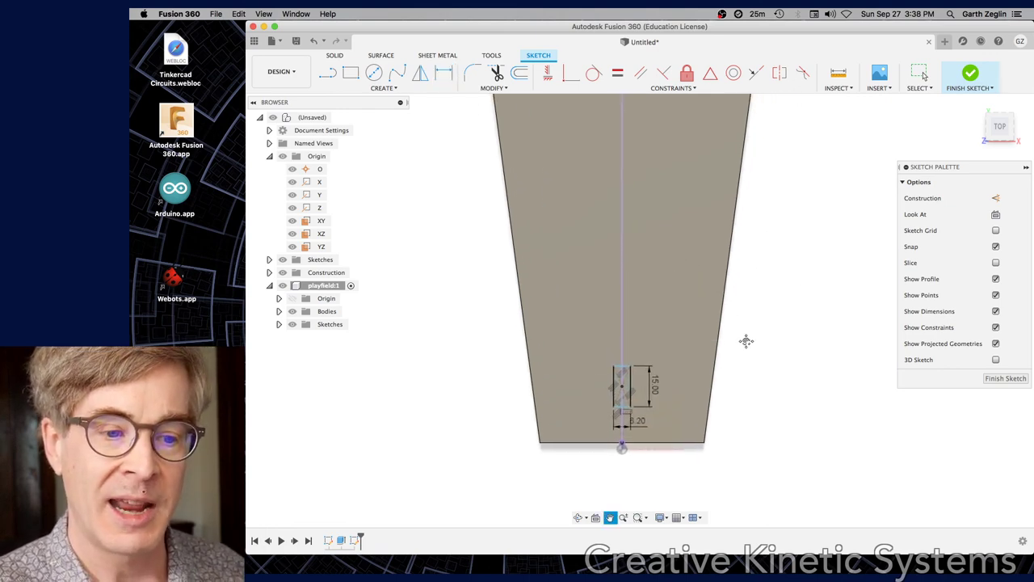
scroll(750, 325, "down", 3)
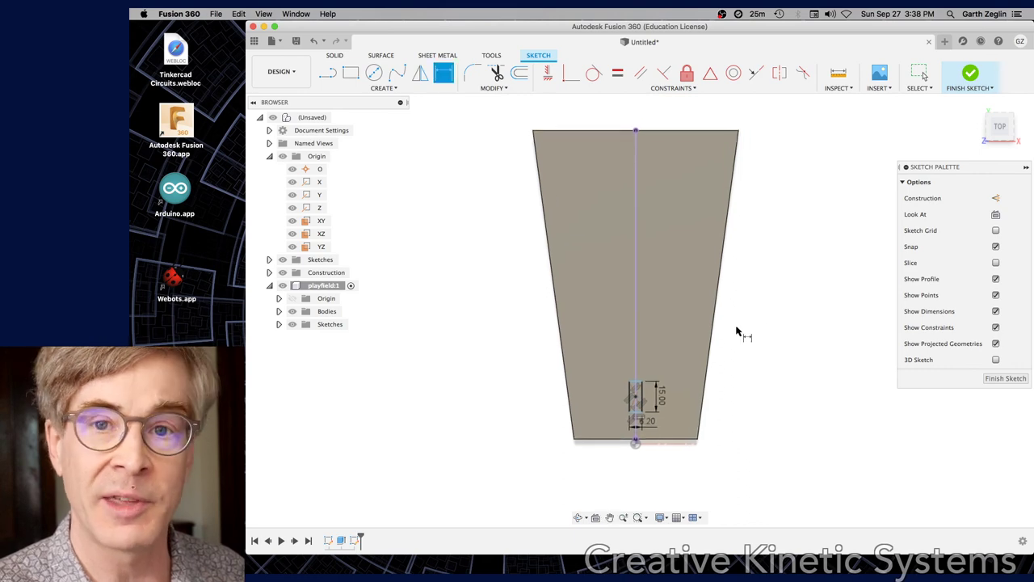
key("Escape")
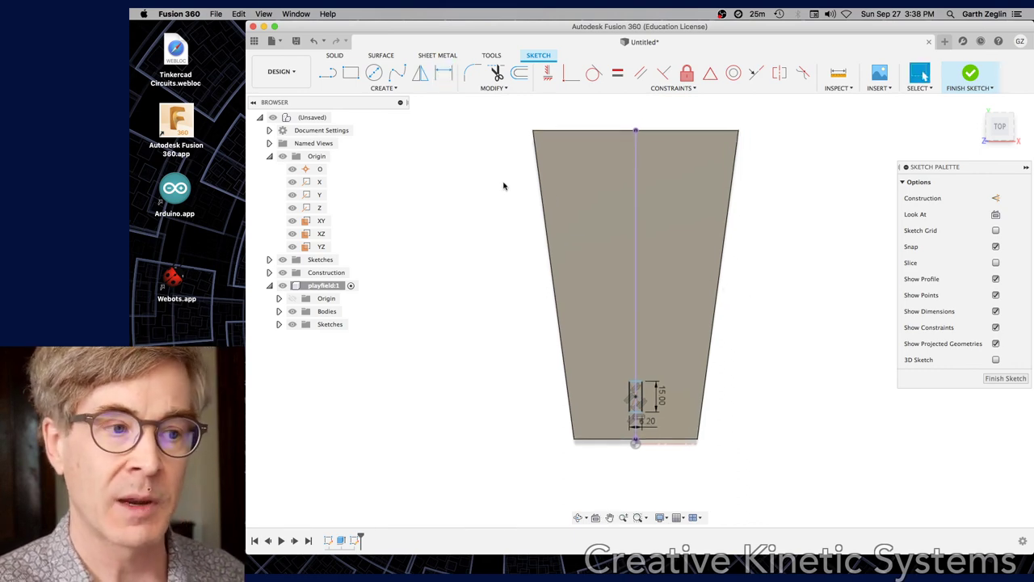
Step: Sketch a second center rectangle about 9 mm wide, centred on the projected line near the plate's wider end
left_click(373, 90)
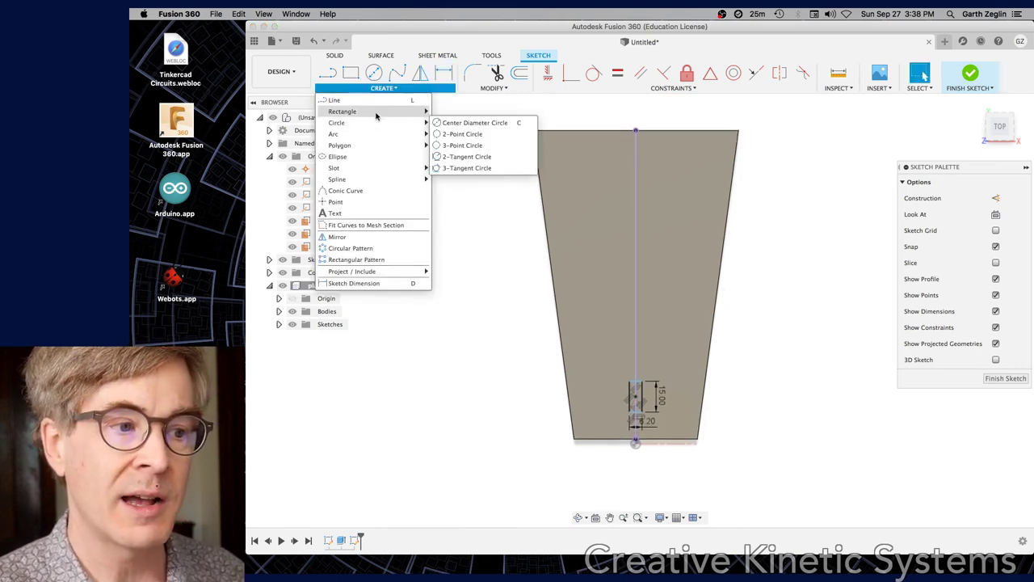
mouse_move(388, 111)
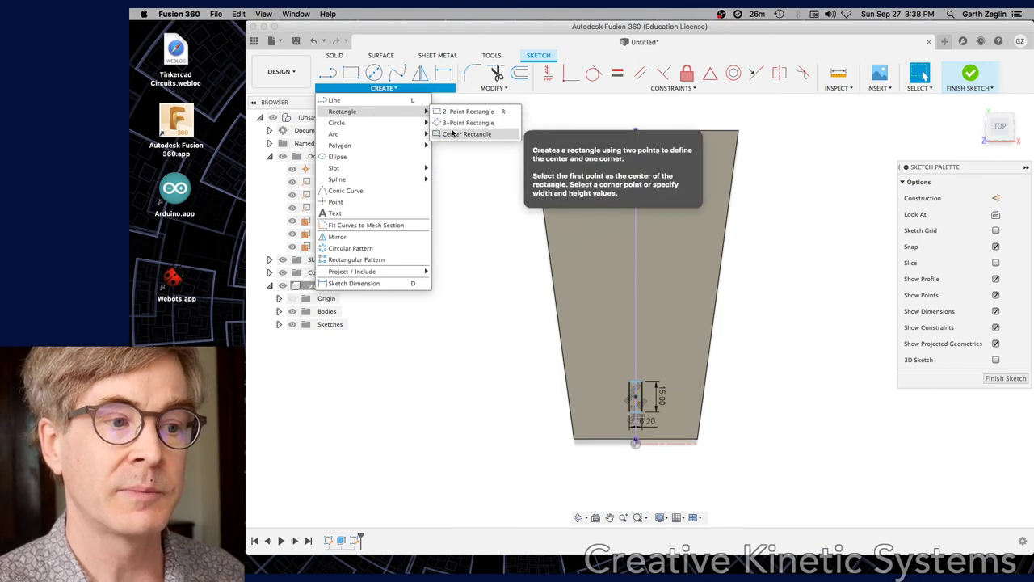
left_click(457, 134)
left_click(634, 176)
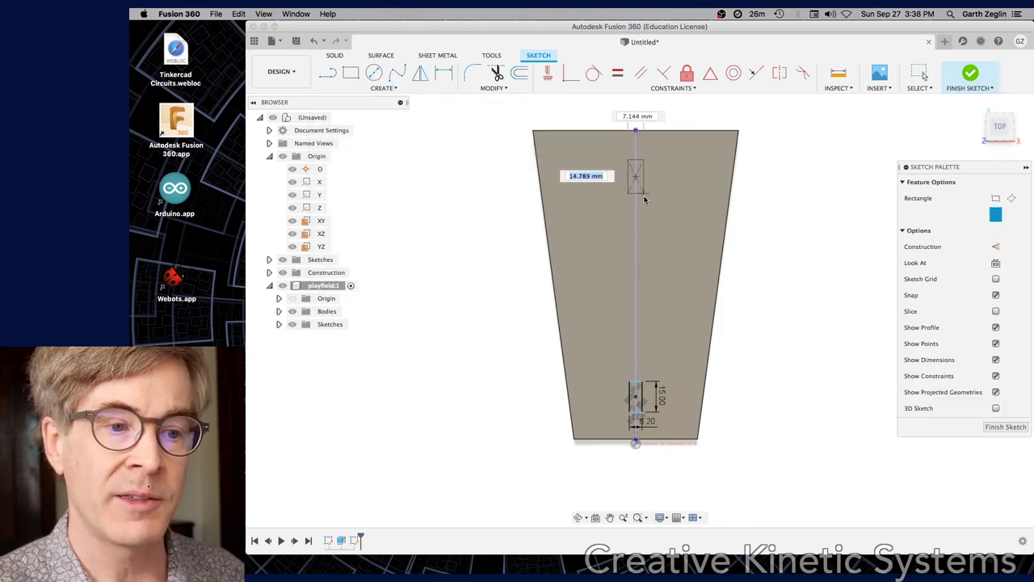
left_click(645, 197)
key("Escape")
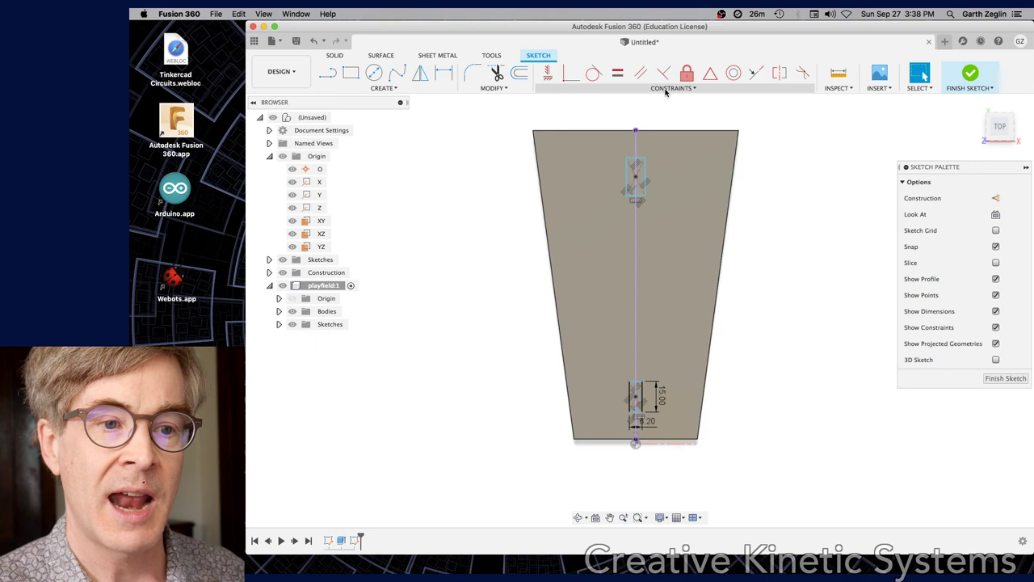
Step: Apply Equal constraints so the second rectangle's short and long sides match those of the first rectangle
left_click(617, 73)
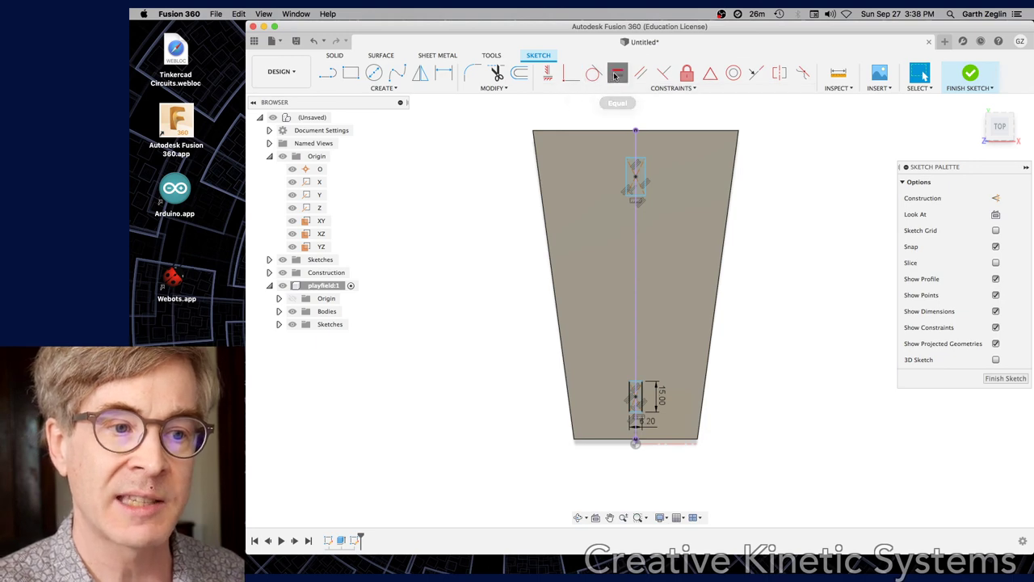
left_click(638, 201)
scroll(642, 384, "up", 2)
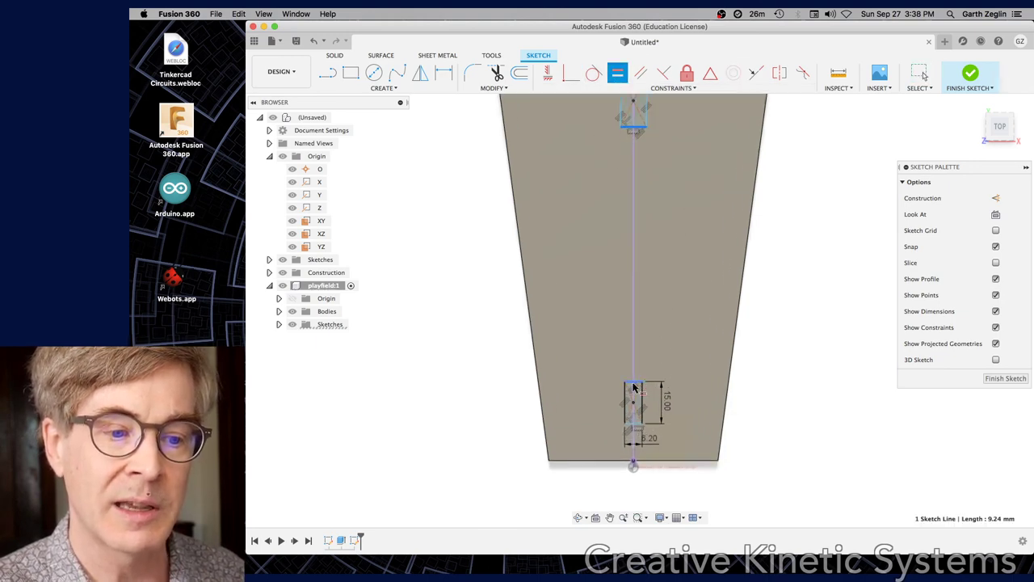
left_click(639, 386)
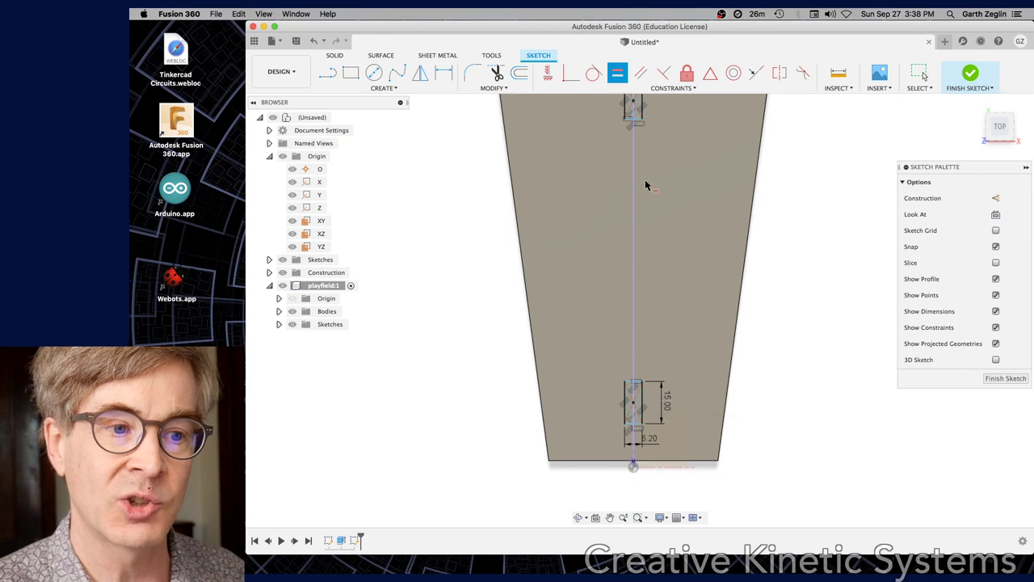
left_click(642, 111)
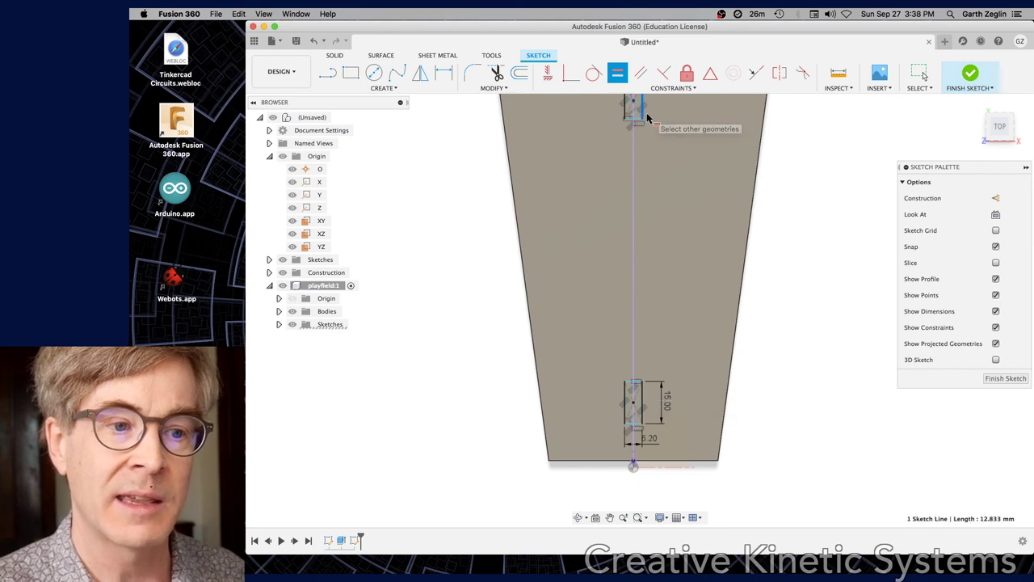
left_click(642, 404)
scroll(646, 250, "down", 3)
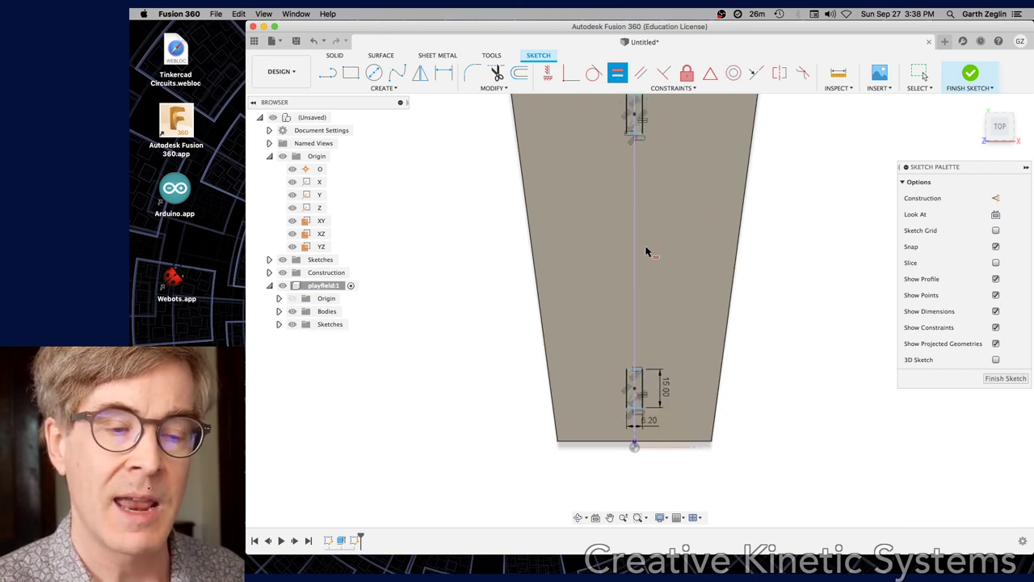
middle_click_drag(784, 238, 768, 287)
key("Return")
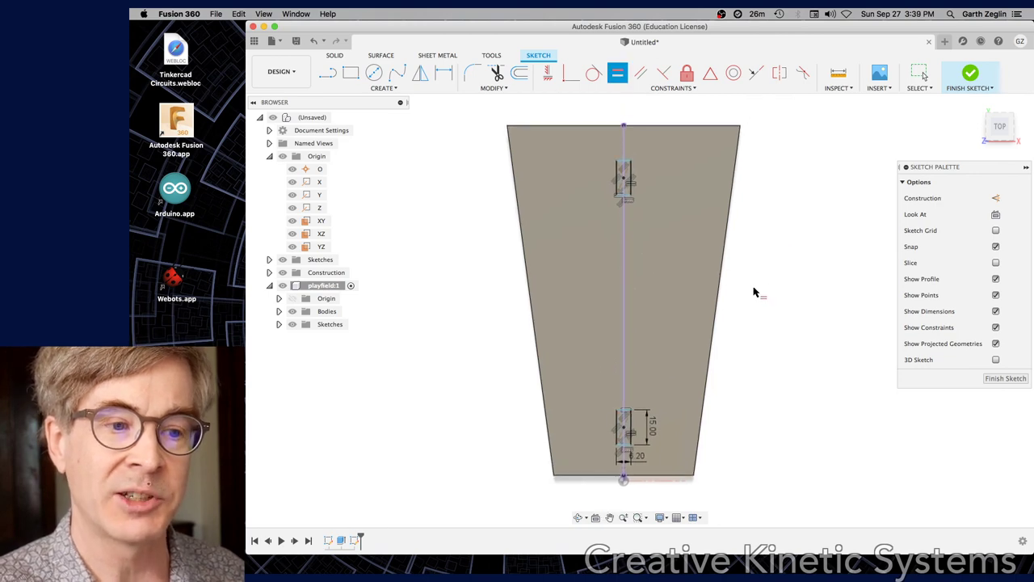
Step: Dimension the distance from the first rectangle's center to the plate's narrower edge as 20 mm
key("d")
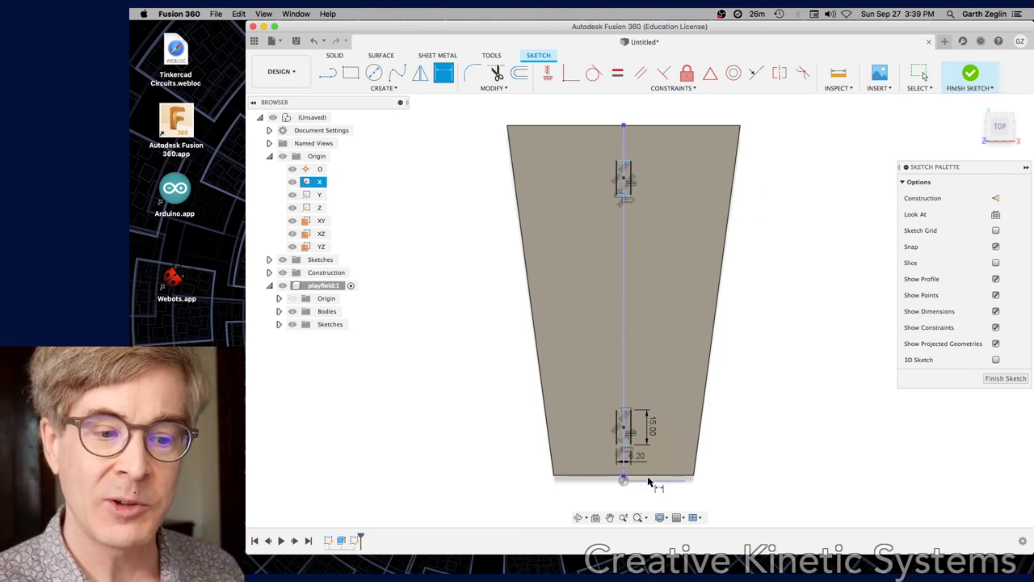
left_click(625, 431)
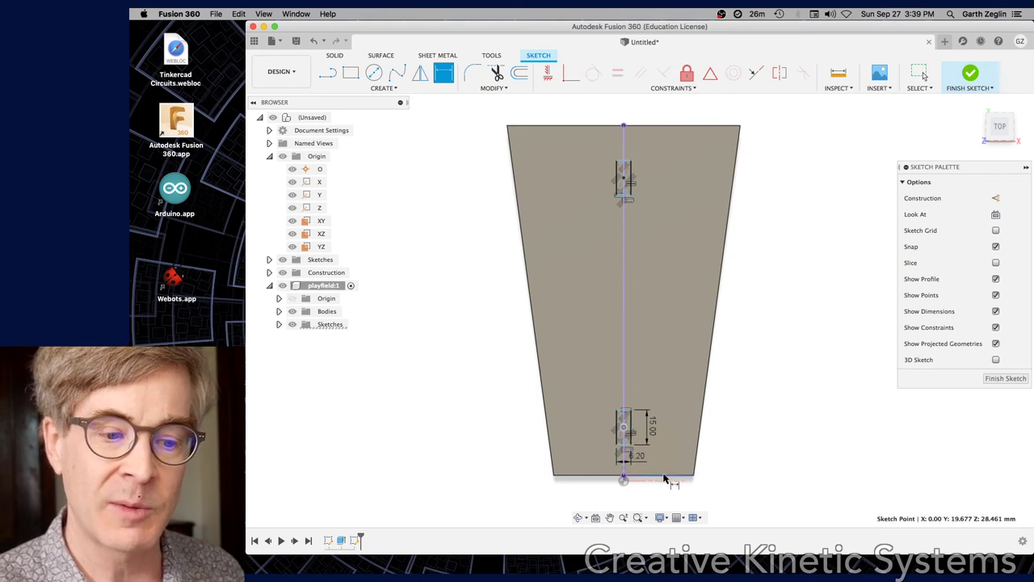
left_click(665, 476)
left_click(583, 455)
type("20.561483")
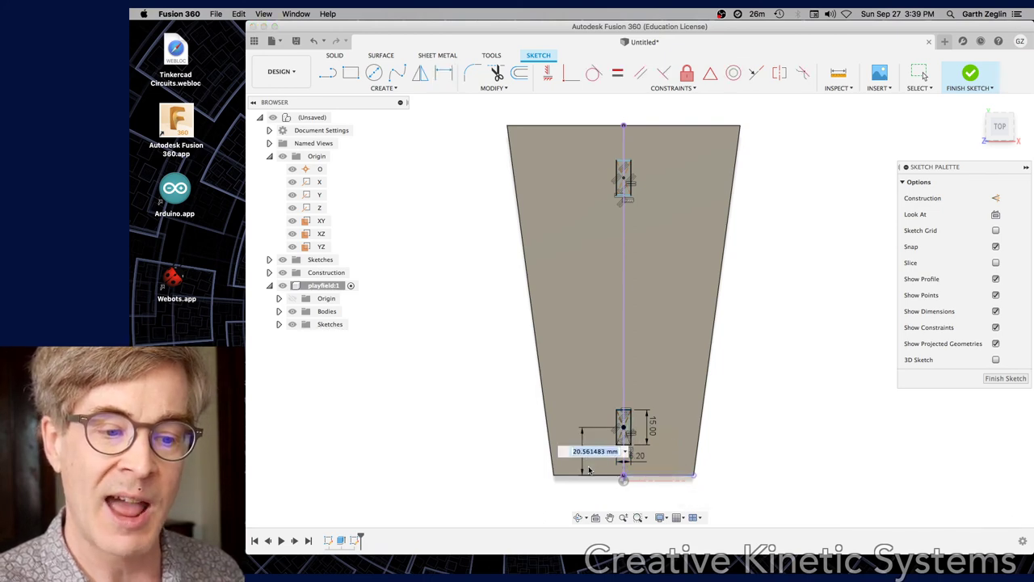
key("Return")
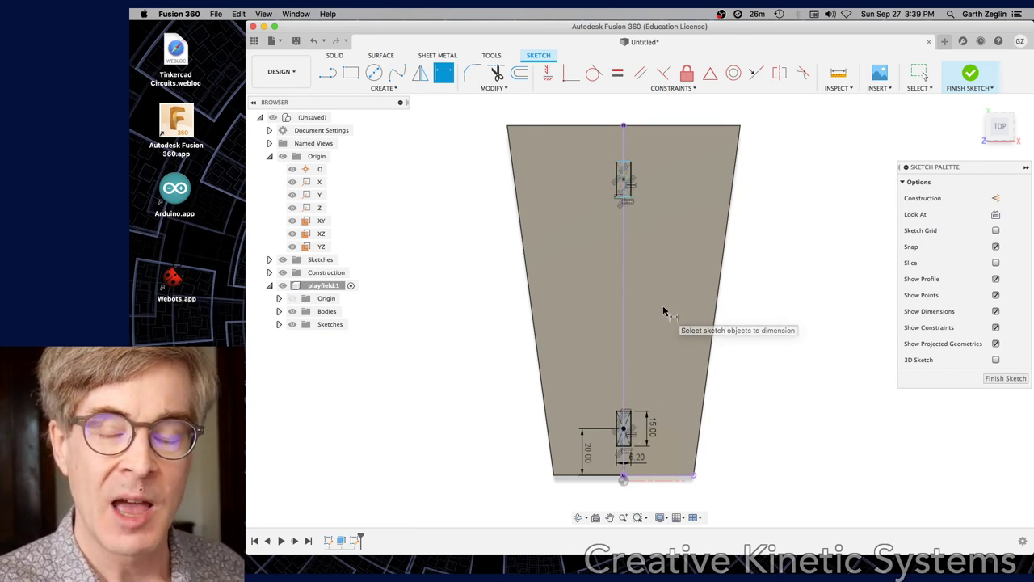
Step: Dimension the center-to-center distance between the two rectangles as 100 mm and finish the sketch
left_click(626, 433)
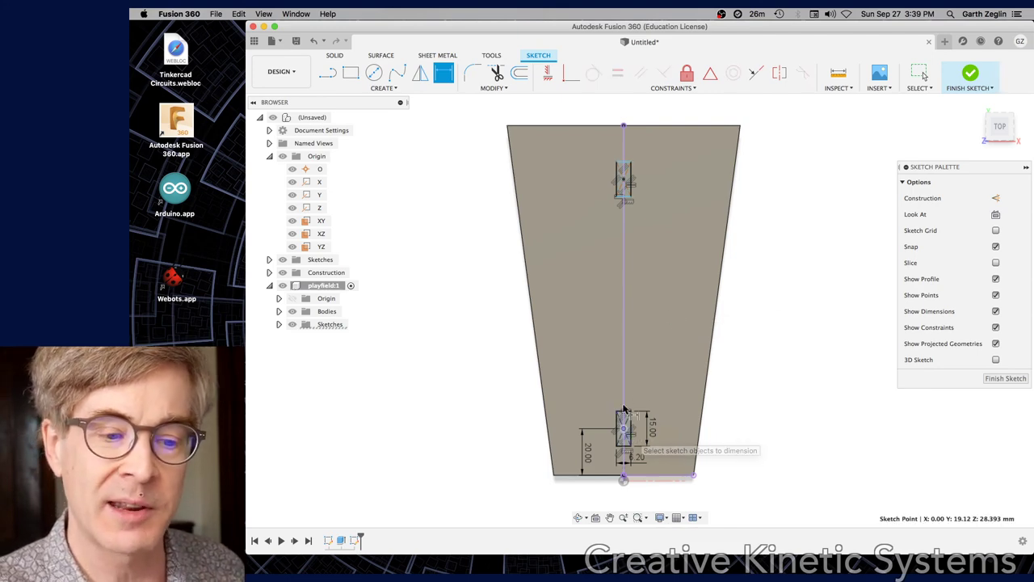
left_click(625, 180)
left_click(587, 291)
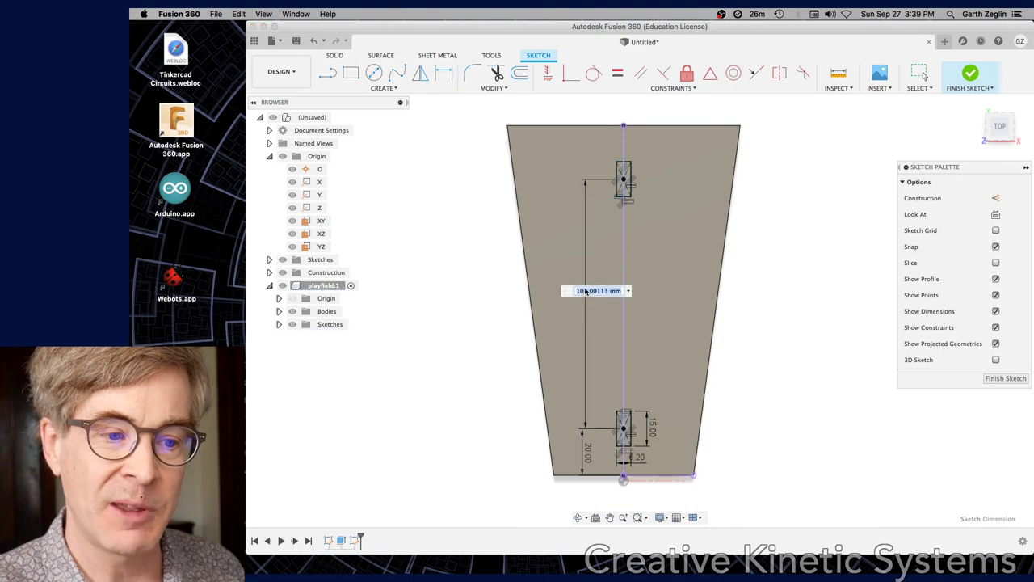
type("100")
key("Return")
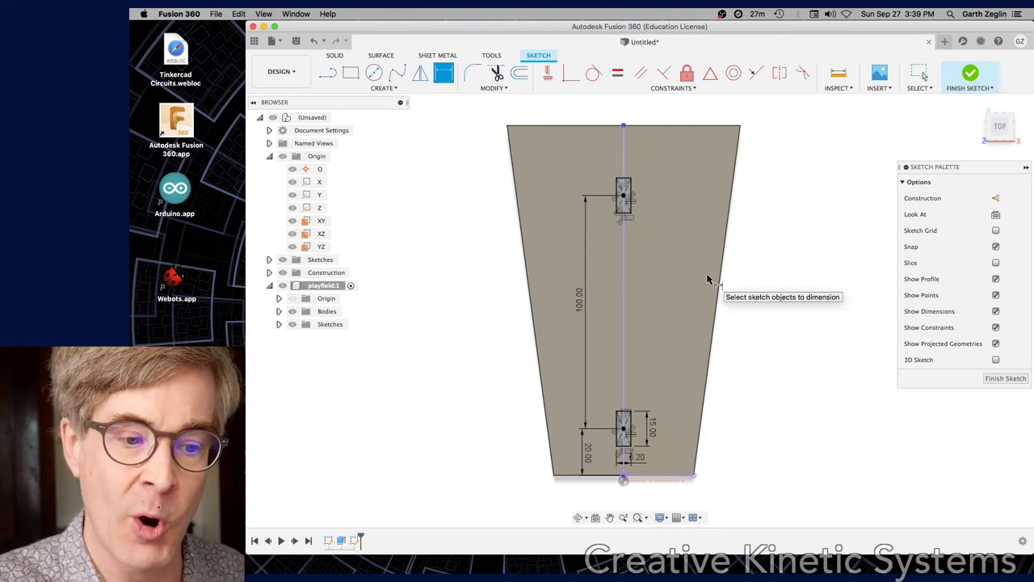
left_click(971, 73)
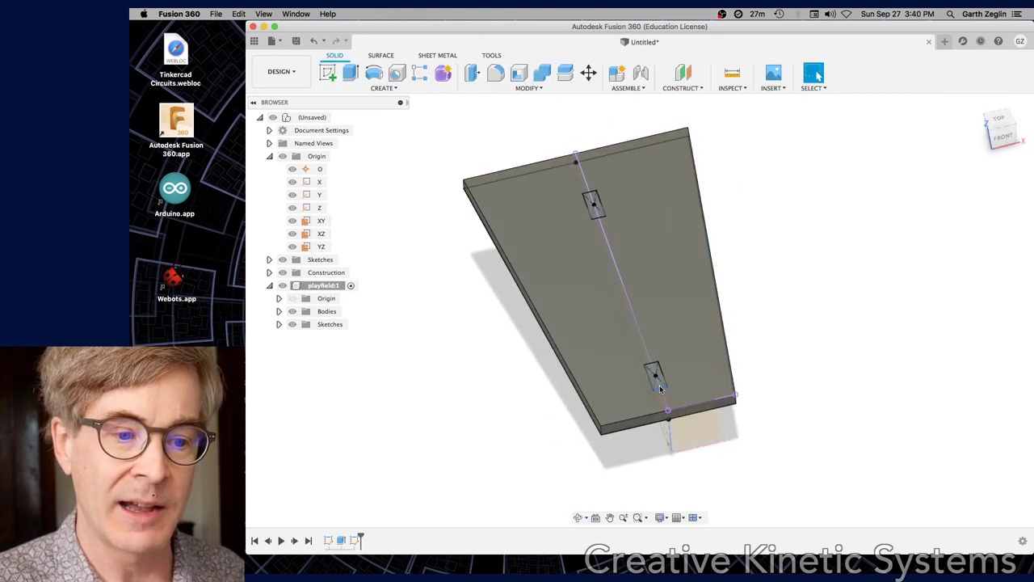
Step: Extrude-cut both slot rectangles through the plate, with the extent set to the plate's underside face
key("e")
left_click(658, 386)
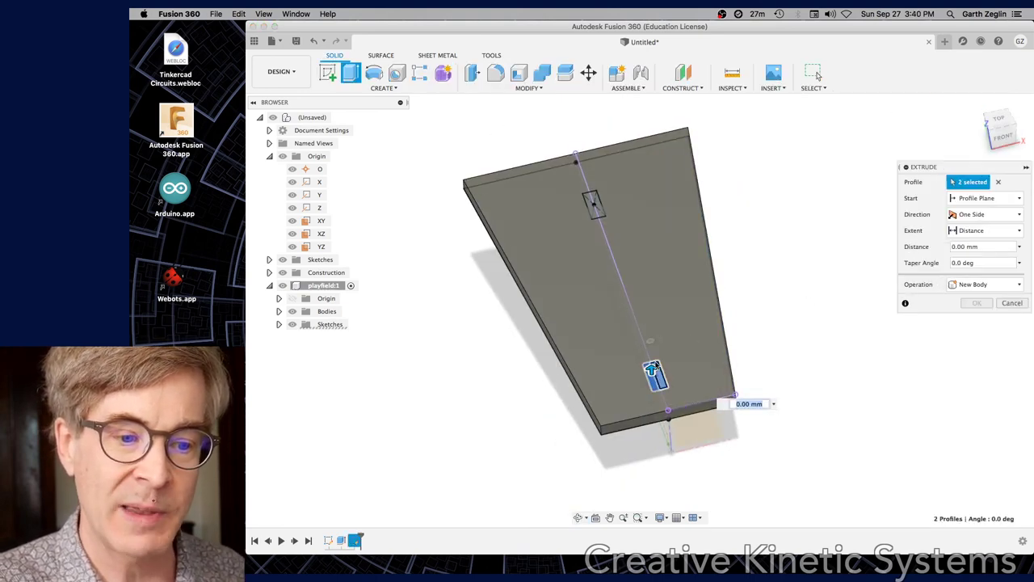
left_click(596, 206)
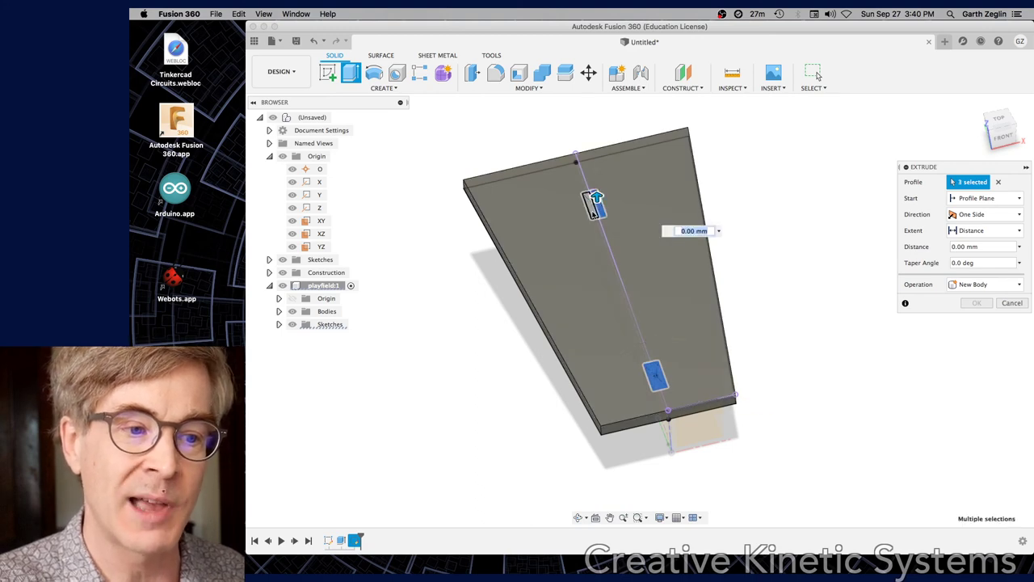
left_click(598, 207)
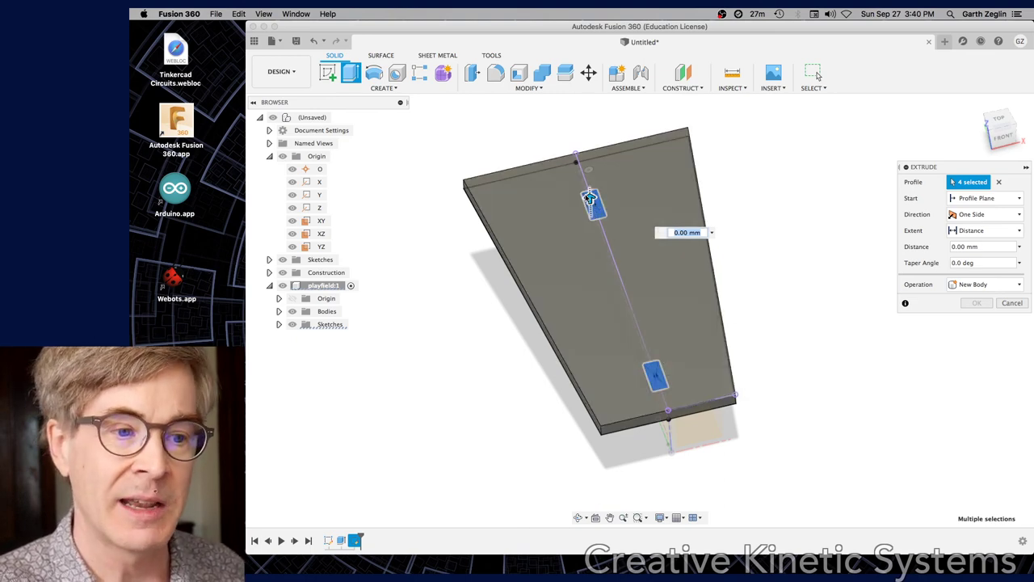
left_click_drag(590, 198, 595, 272)
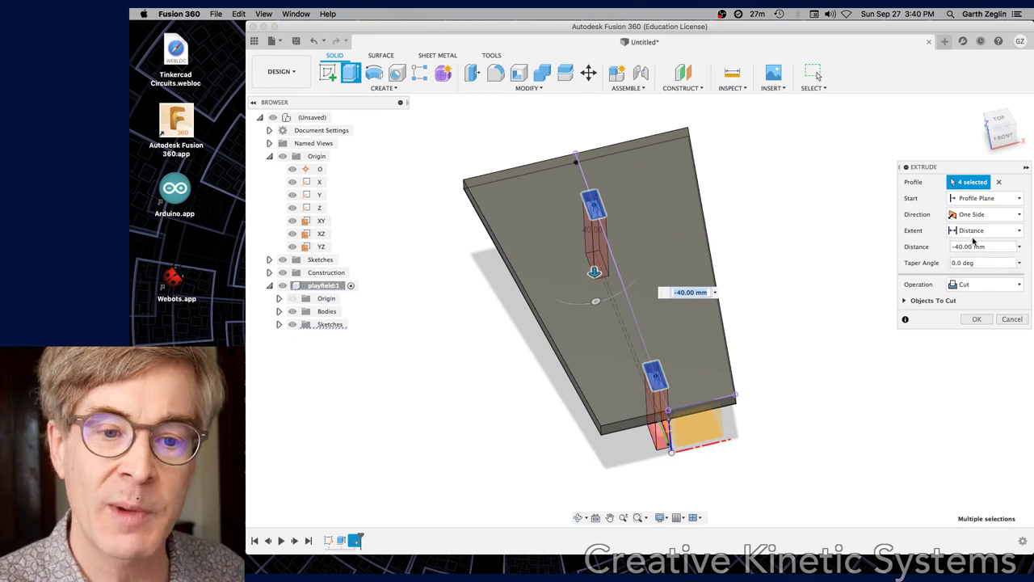
middle_click_drag(836, 353, 846, 319, "shift")
left_click(1006, 232)
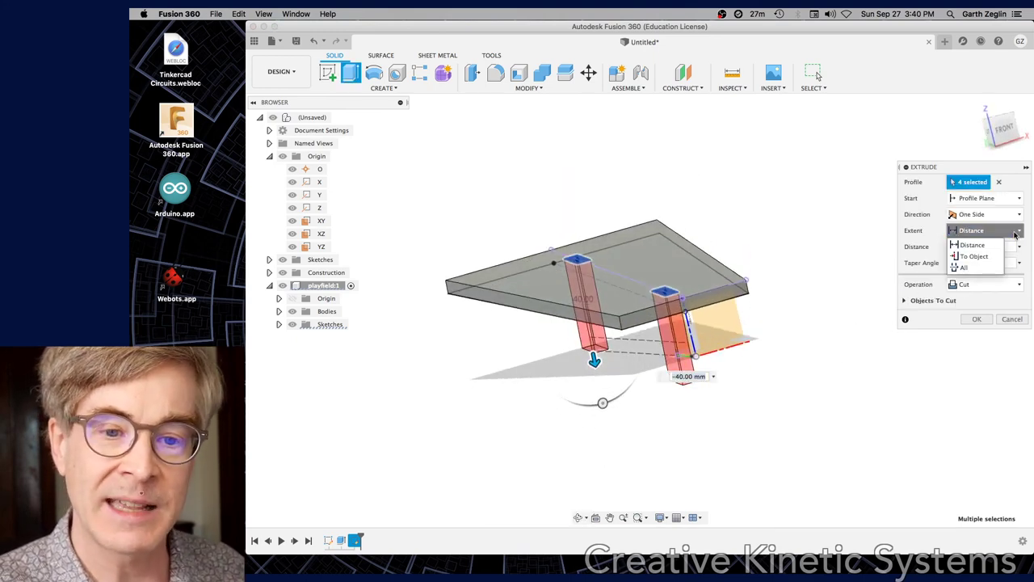
left_click(993, 257)
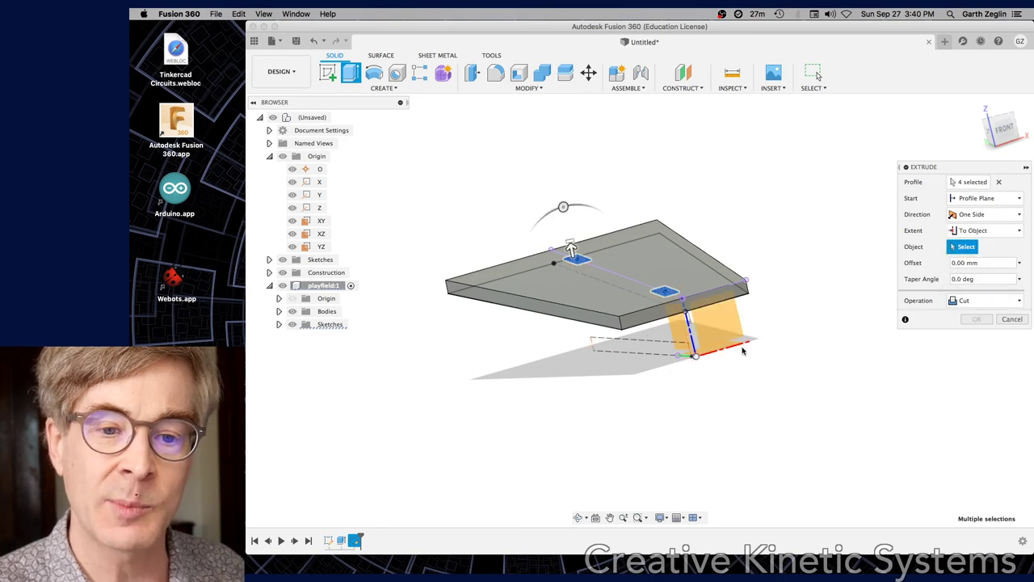
middle_click_drag(614, 339, 526, 325, "shift")
left_click(525, 325)
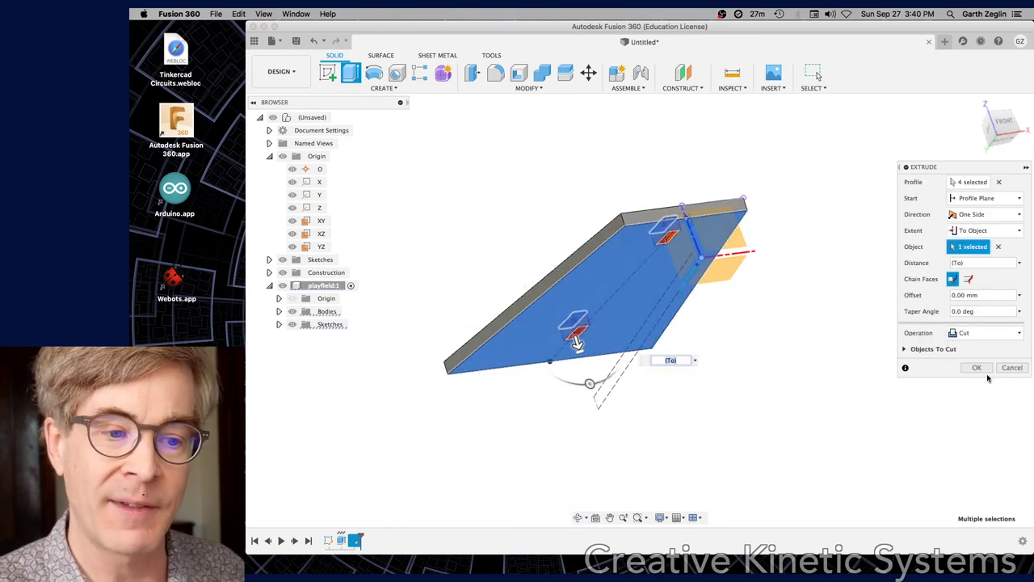
left_click(977, 368)
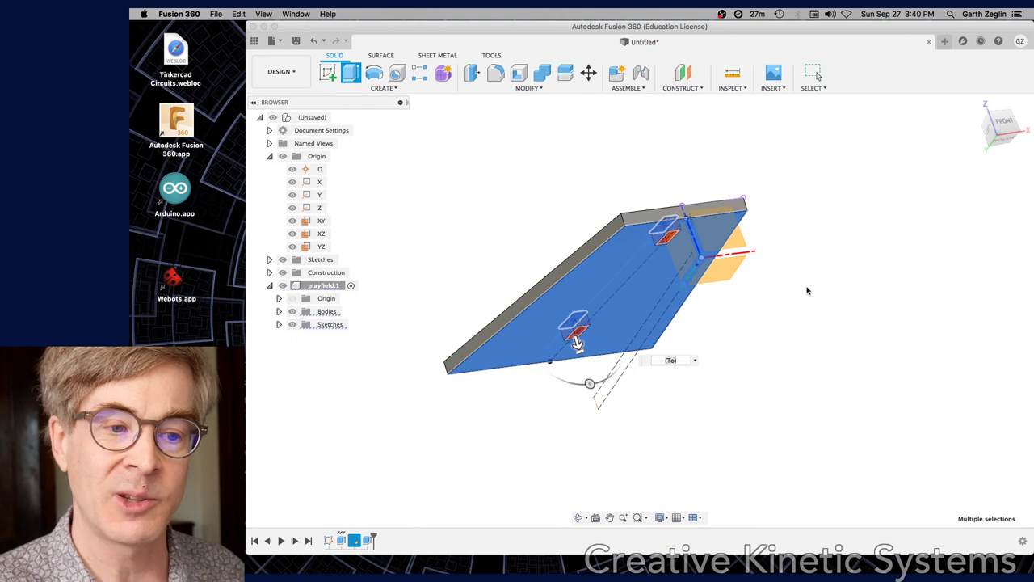
Step: Create a new sketch on the plate's upper face
mouse_move(796, 313)
middle_mouse_down("shift")
mouse_move(816, 288)
mouse_move(779, 316)
mouse_move(756, 299)
mouse_move(799, 294)
middle_mouse_up("shift")
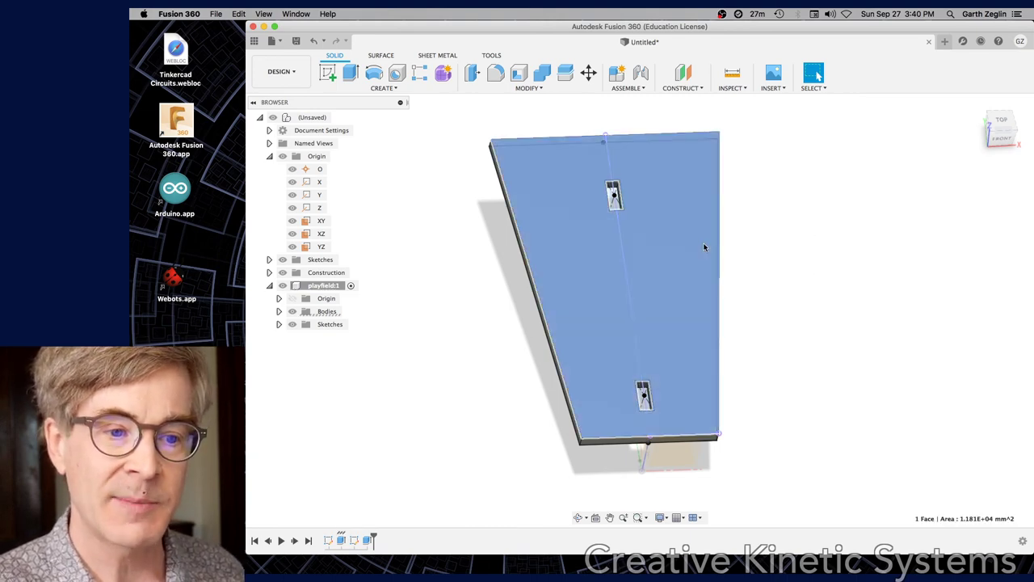
left_click(707, 251)
key("s")
key("Escape")
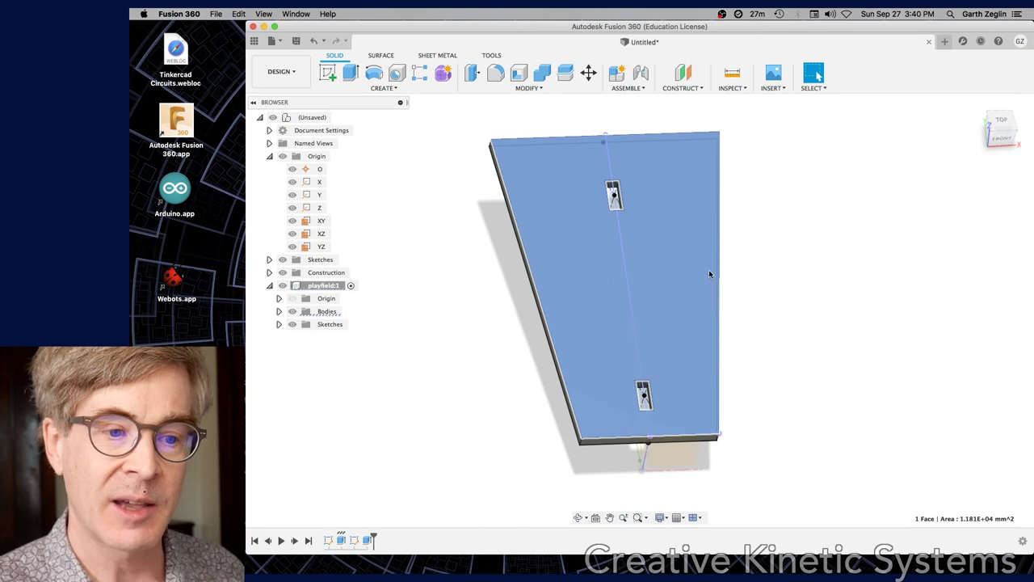
key("Escape")
right_click(678, 264)
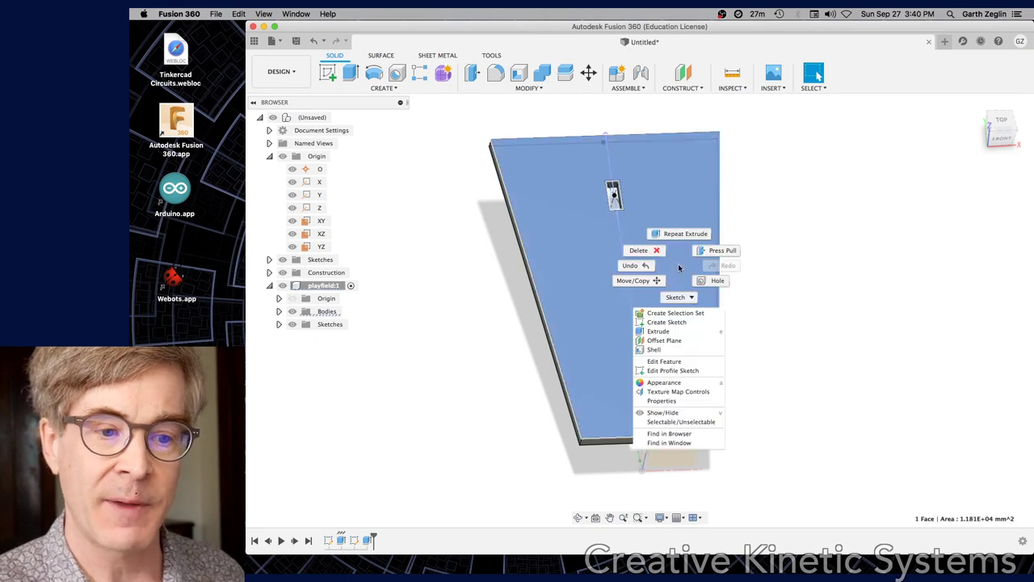
left_click(696, 323)
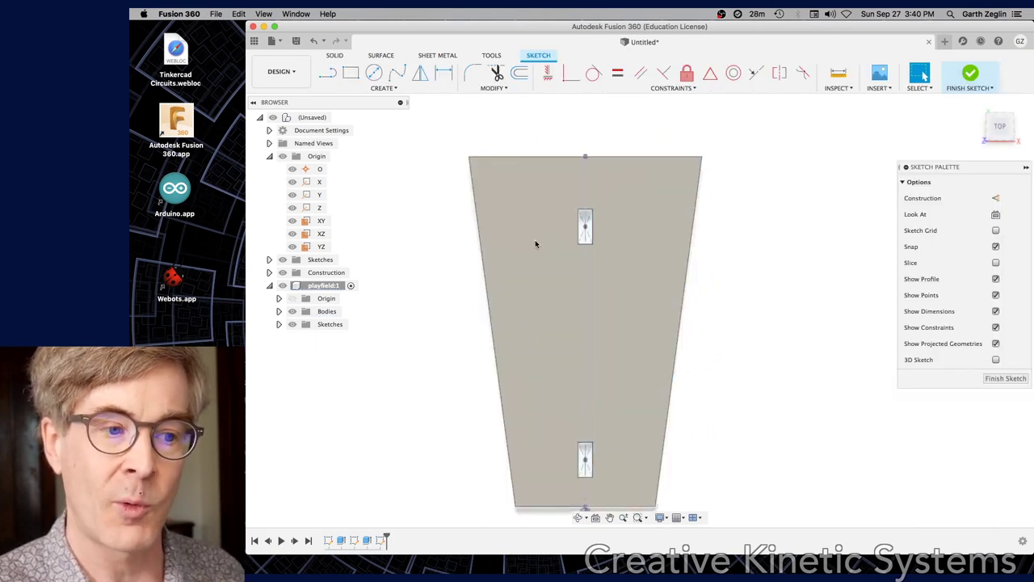
Step: Draw a construction line just inside the plate's left sloping edge, from near the wider edge to near the narrower edge
left_click(996, 199)
key("l")
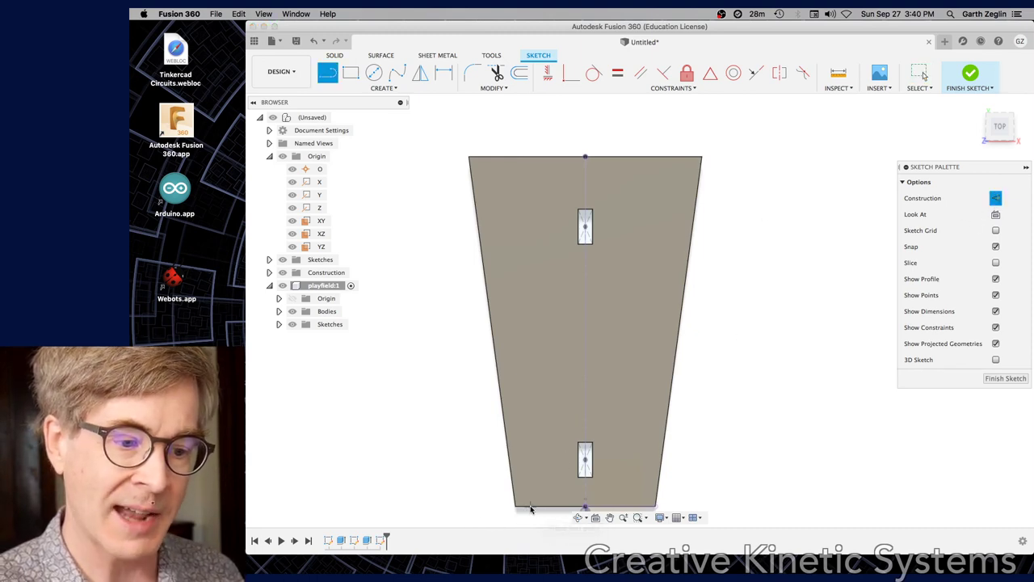
left_click(485, 168)
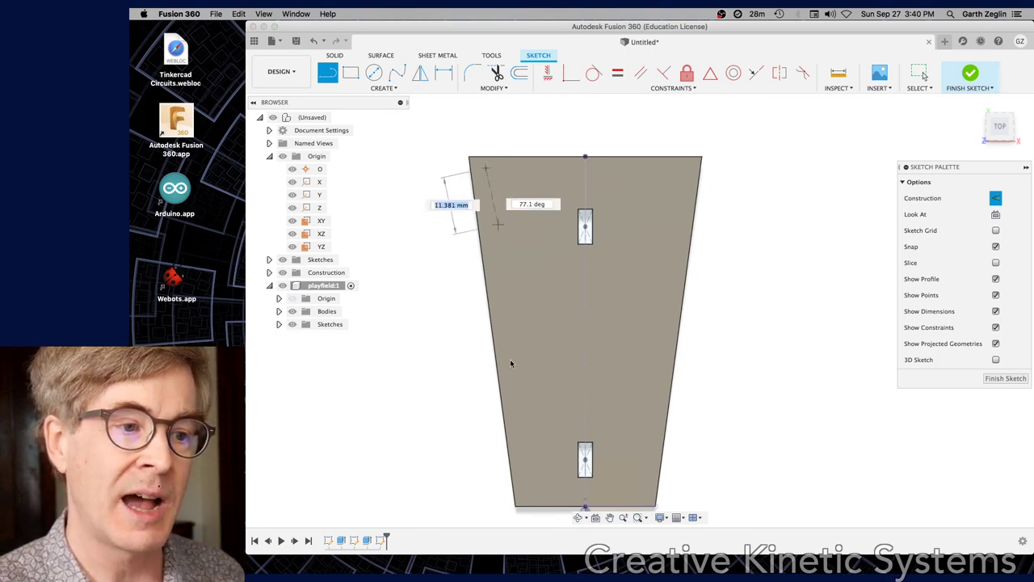
left_click(531, 509)
key("Escape")
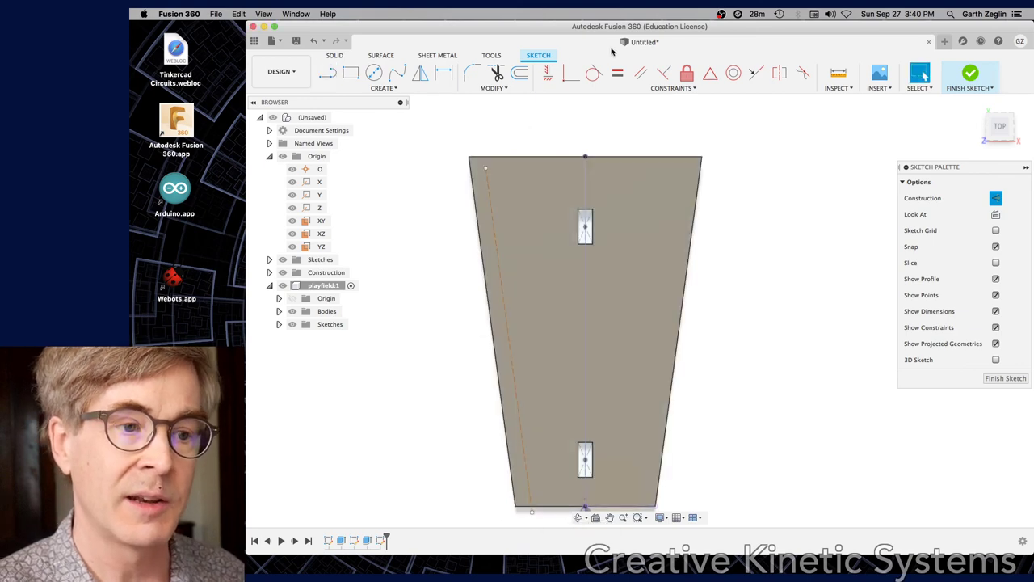
Step: Make the construction line's endpoints coincident with the plate's wider and narrower edges
left_click(572, 73)
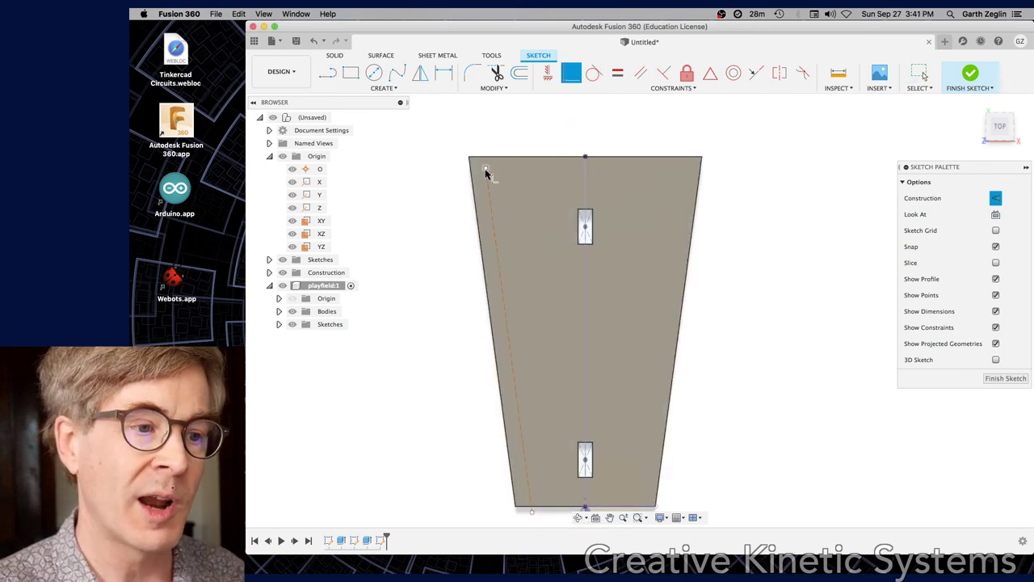
left_click(486, 171)
left_click(488, 156)
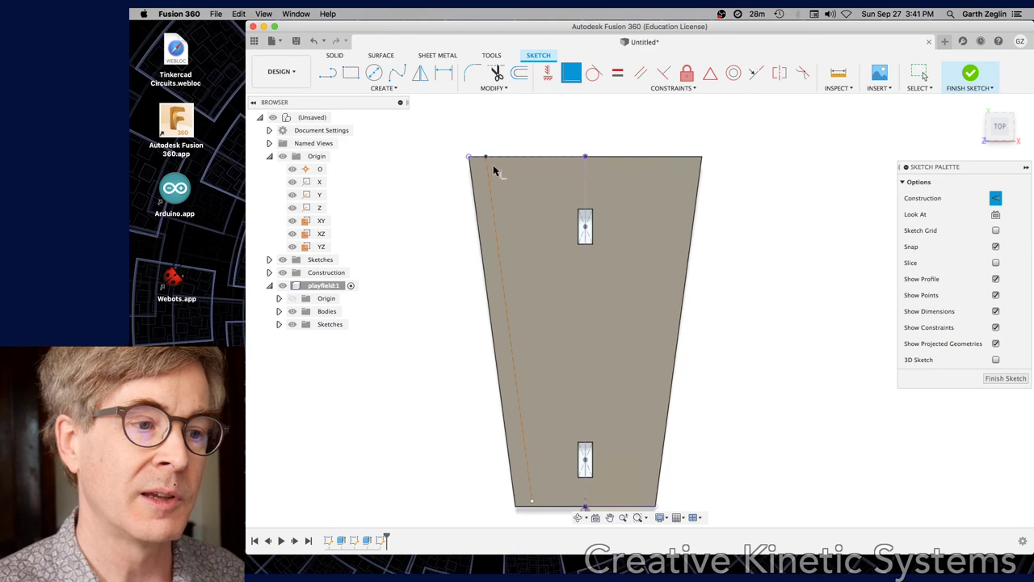
left_click(531, 503)
left_click(537, 506)
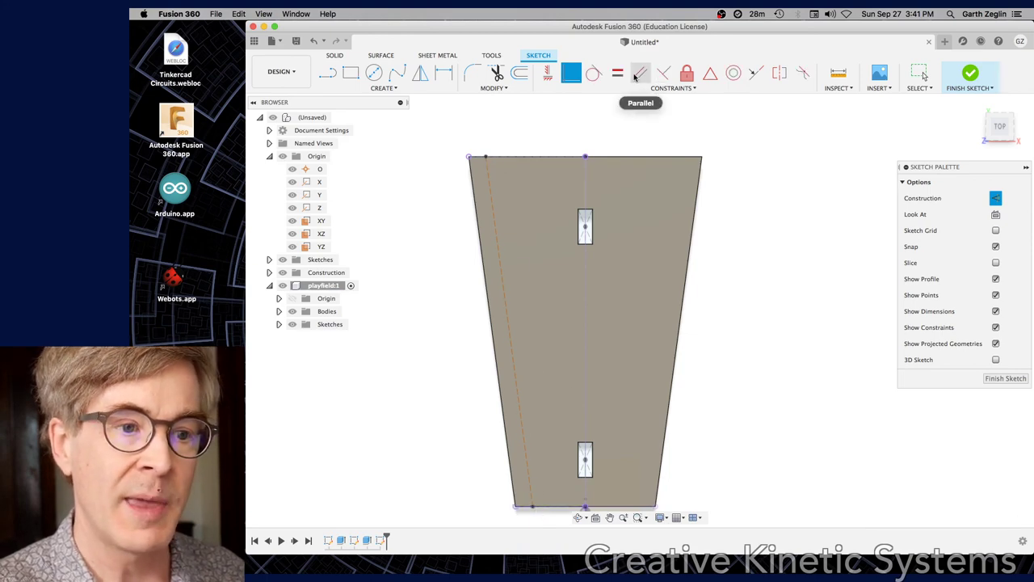
Step: Constrain the construction line parallel to the plate's left sloping edge
left_click(636, 75)
left_click(482, 251)
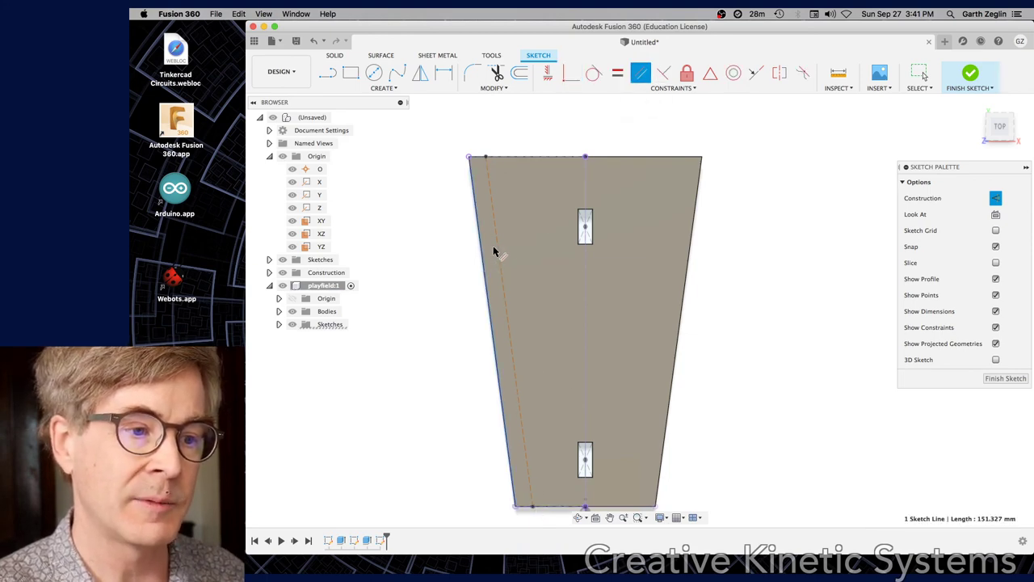
left_click(499, 251)
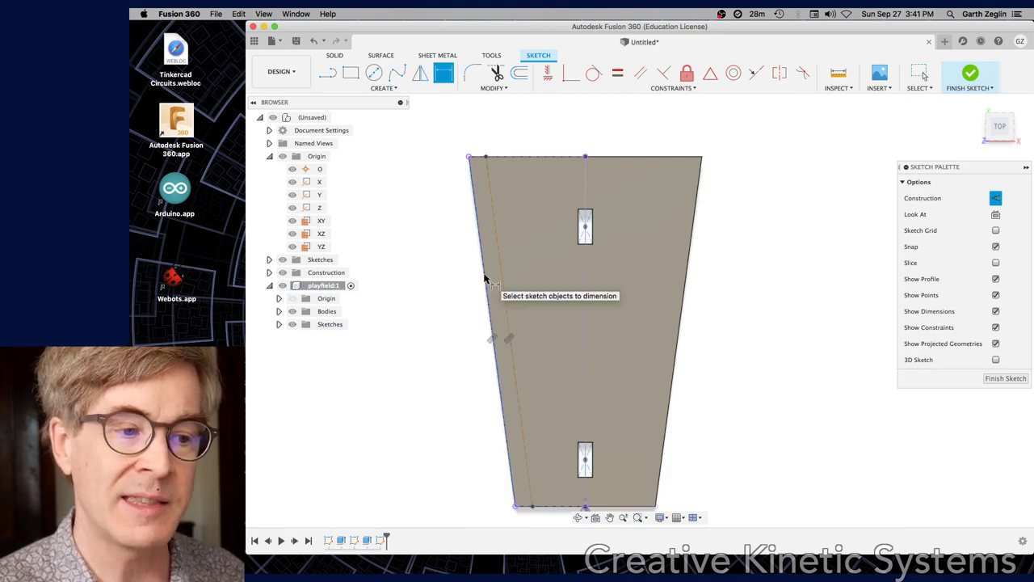
Step: Dimension the construction line 9 mm from the plate's left sloping edge and place the dimension beyond the wider end
left_click(485, 278)
left_click(501, 275)
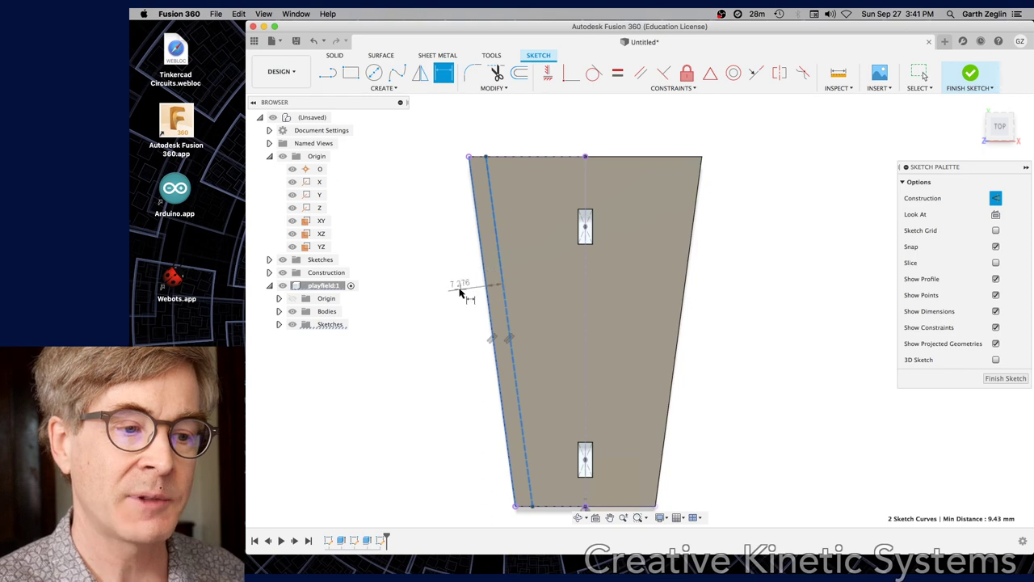
left_click(459, 291)
type("9")
key("Return")
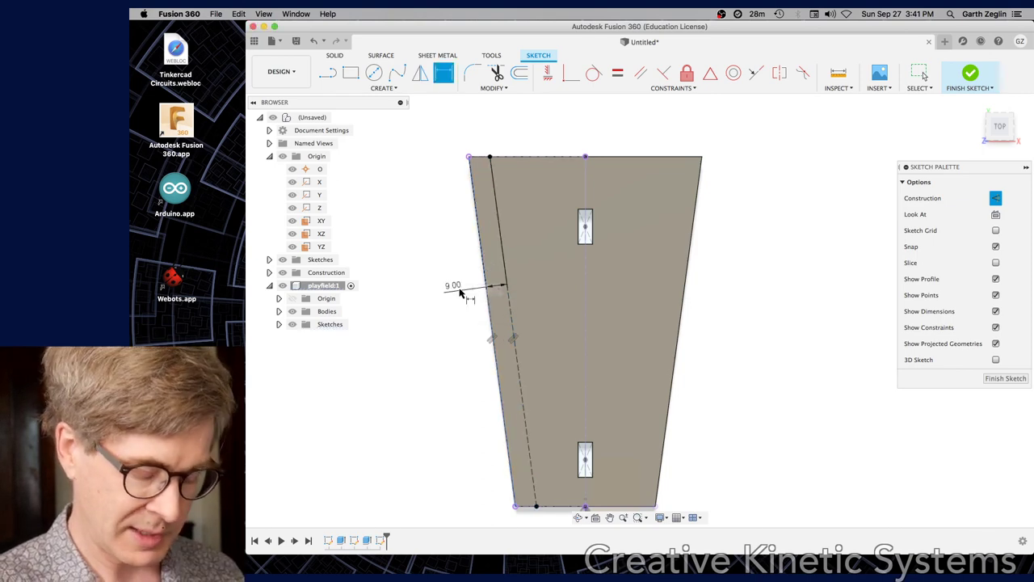
key("Escape")
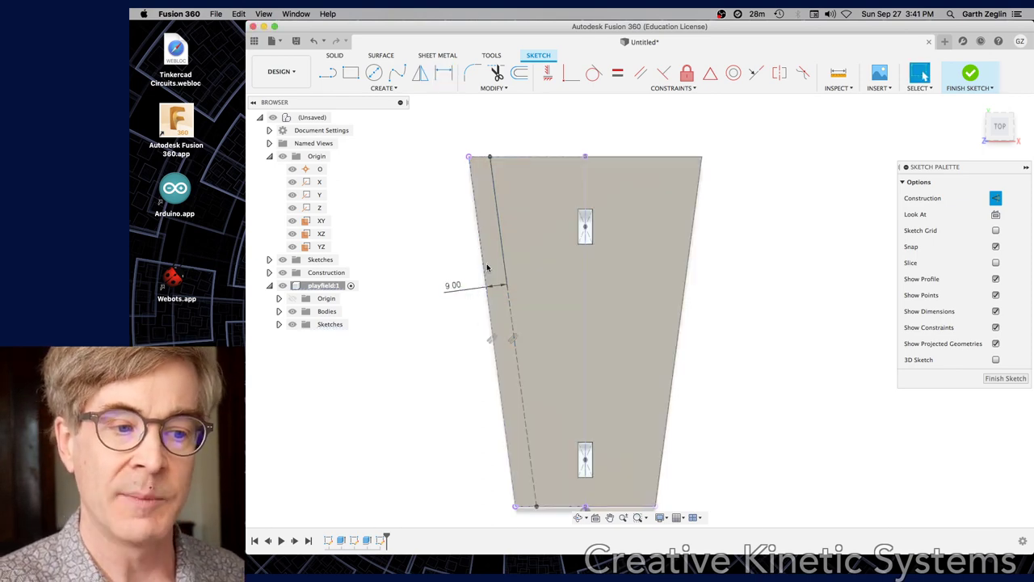
left_click_drag(453, 286, 417, 154)
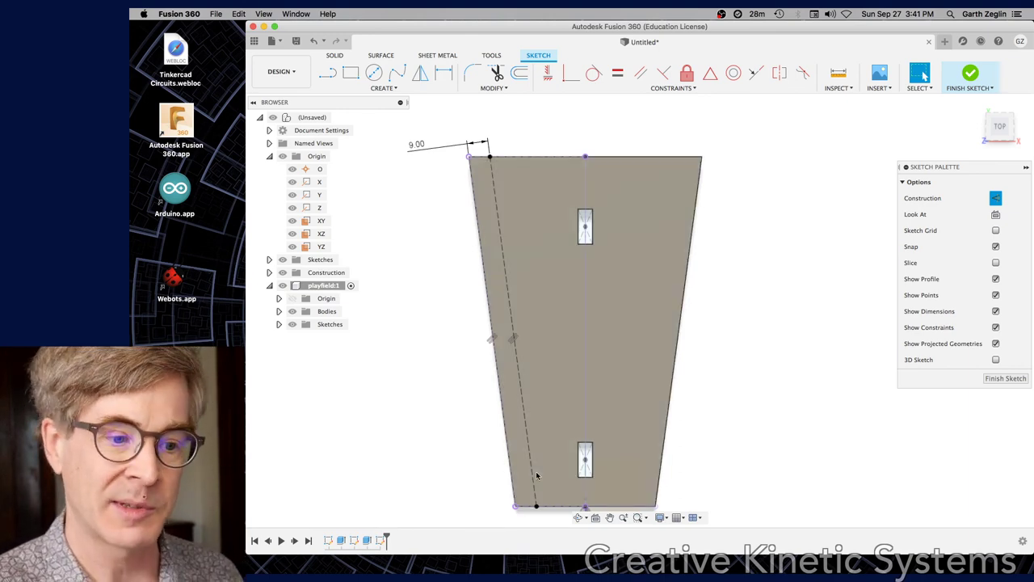
Step: Sketch a regular-line 3-point rectangle about 8.9 mm wide, straddling the construction line near the plate's narrower end and aligned with it
left_click(385, 87)
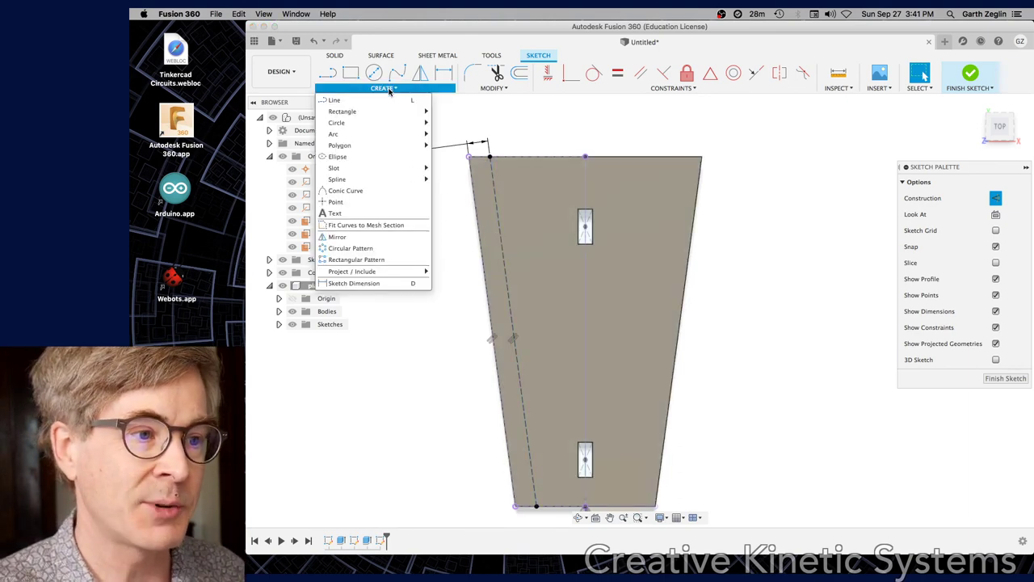
mouse_move(404, 113)
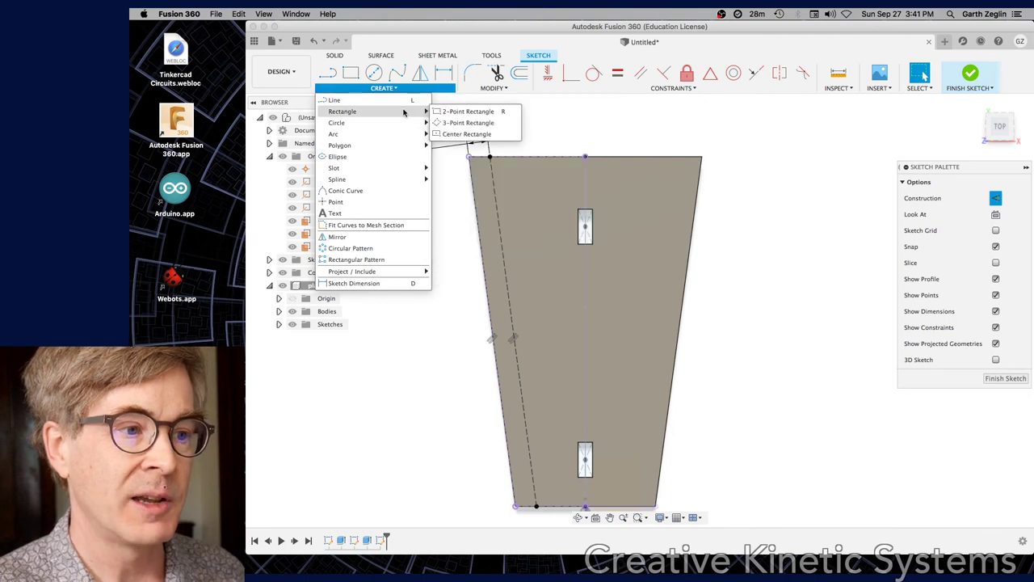
left_click(449, 124)
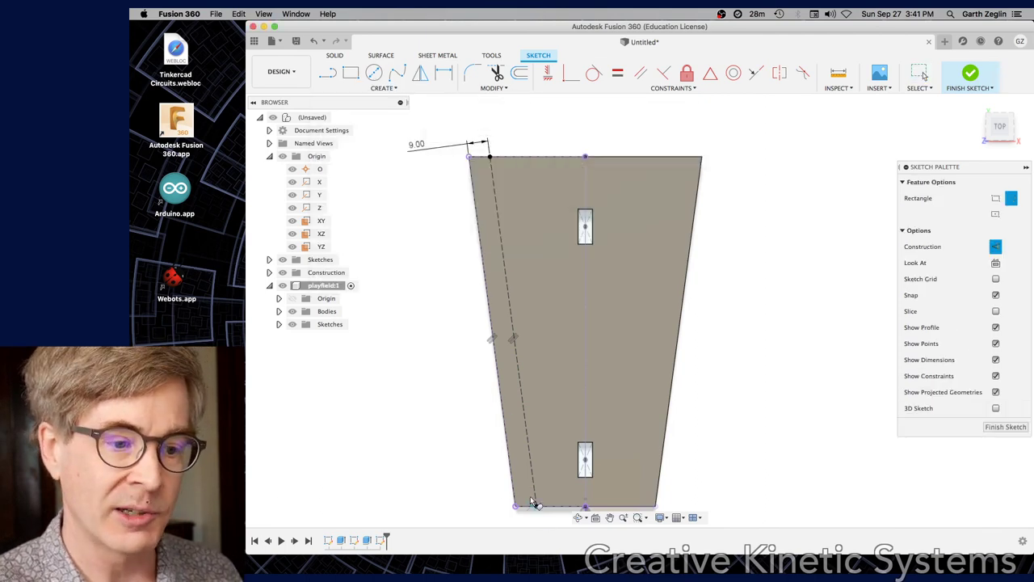
left_click(995, 246)
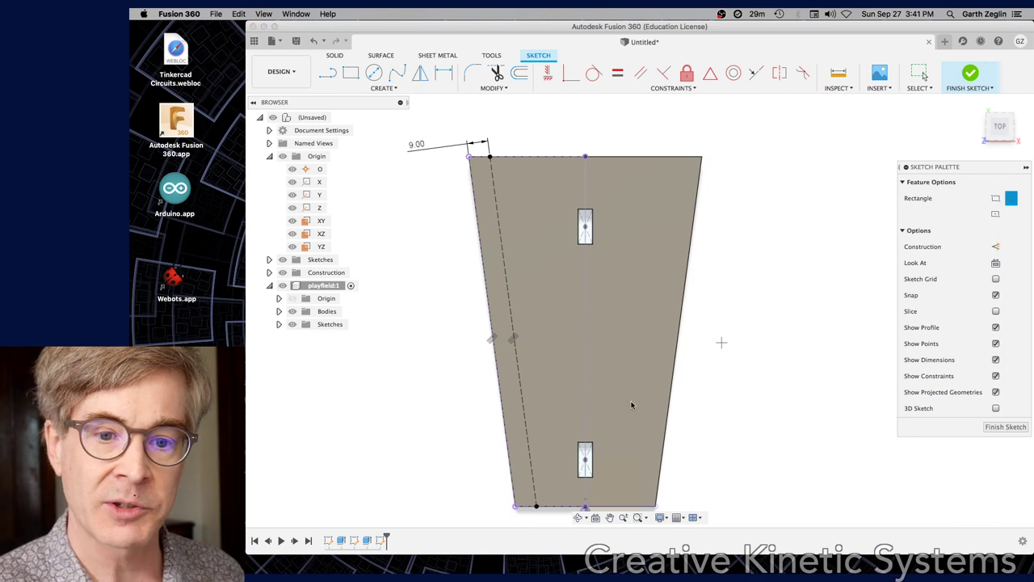
left_click(519, 456)
left_click(529, 489)
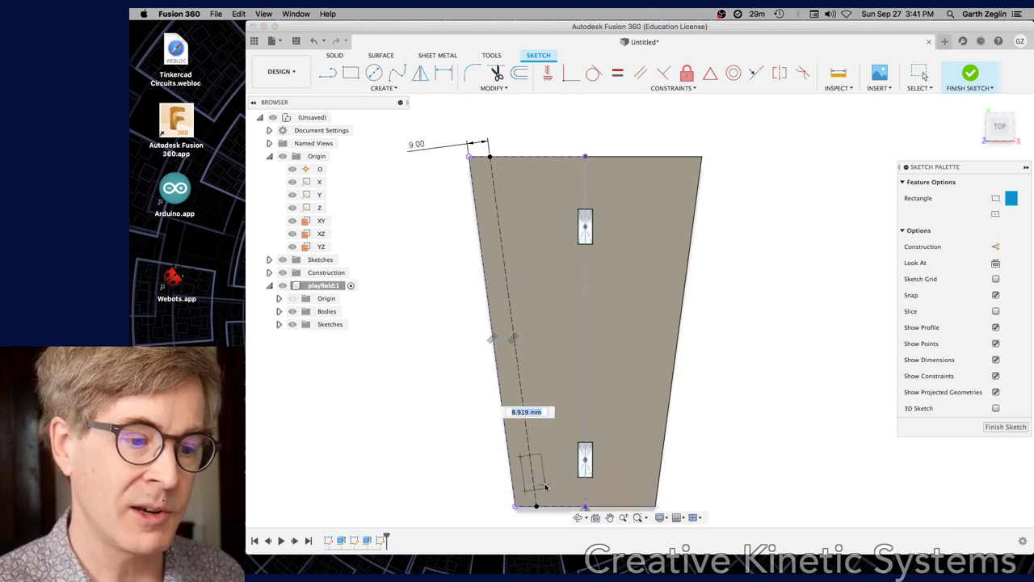
left_click(544, 481)
Step: Sketch a second 3-point rectangle about 8 mm wide, straddling the construction line near the plate's wider end
left_click(485, 186)
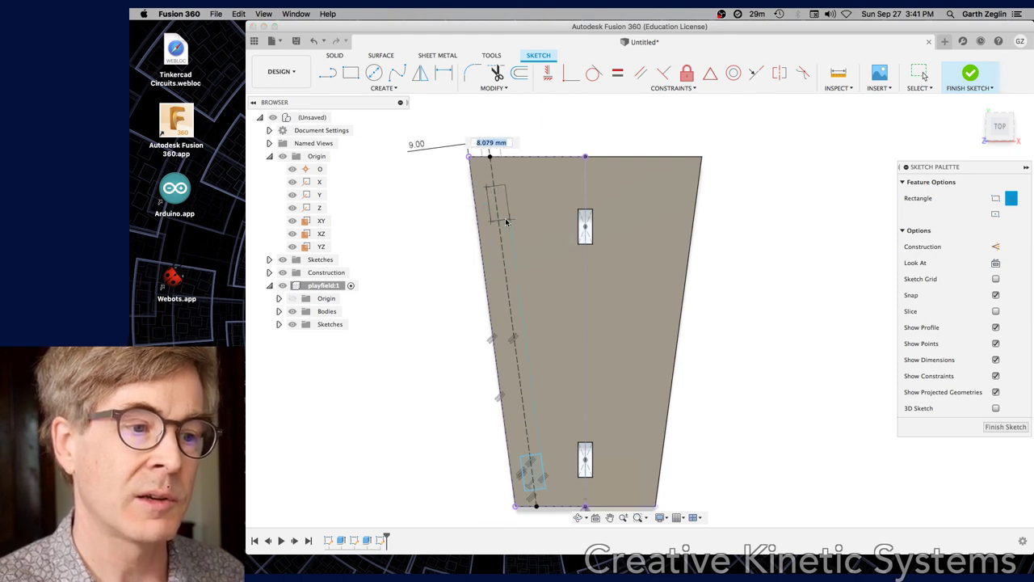
left_click(505, 221)
key("Escape")
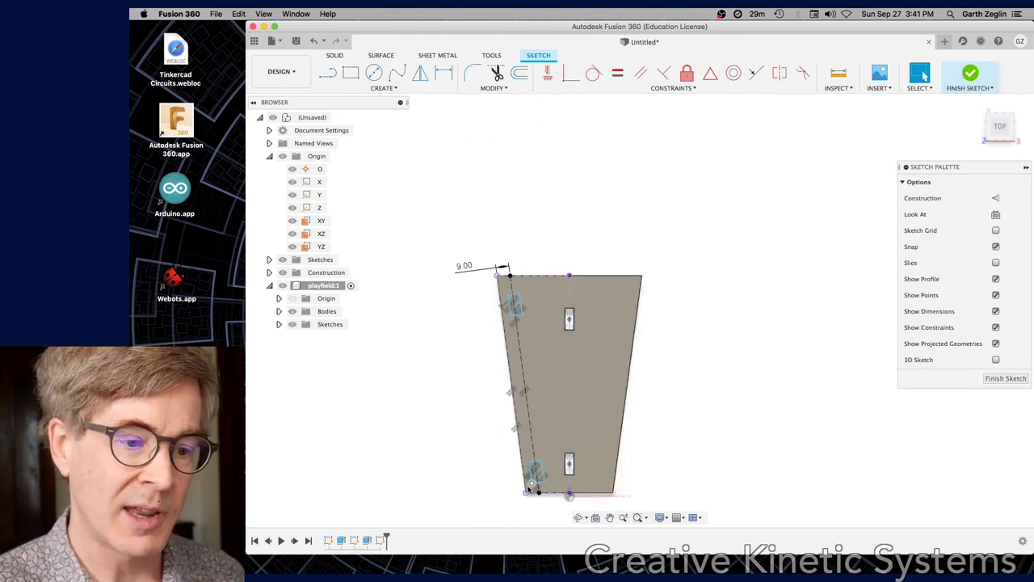
Step: Apply an Equal constraint between the lower tilted rectangle's short side and the short side of the neighbouring cut slot
scroll(518, 484, "down", 1)
scroll(531, 353, "up", 5)
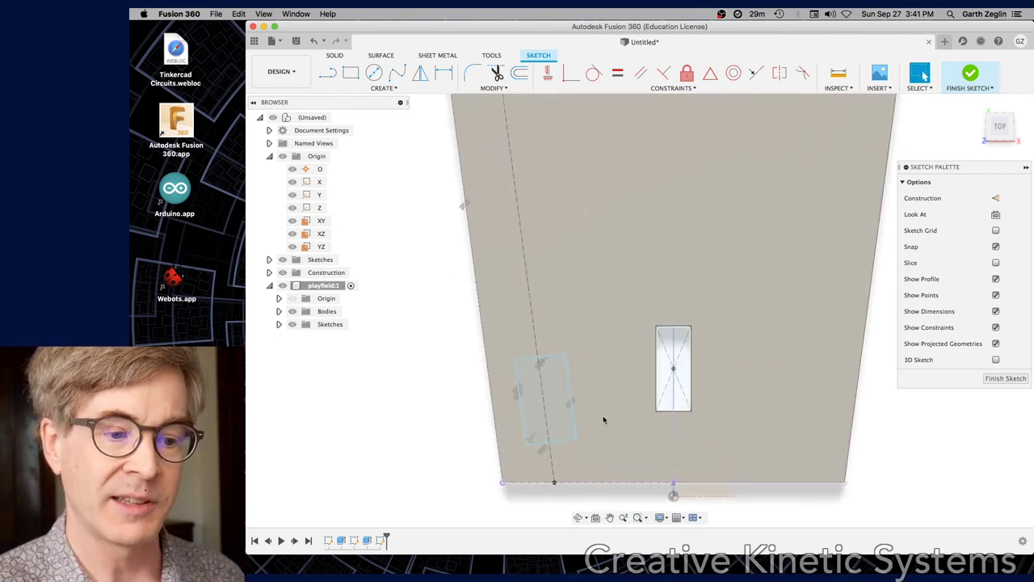
left_click(617, 76)
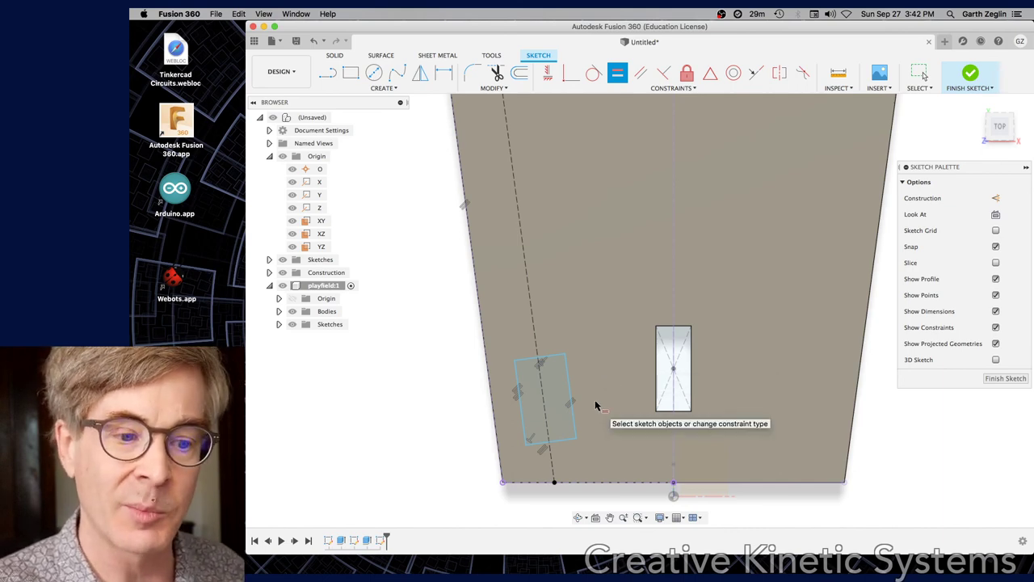
left_click(563, 441)
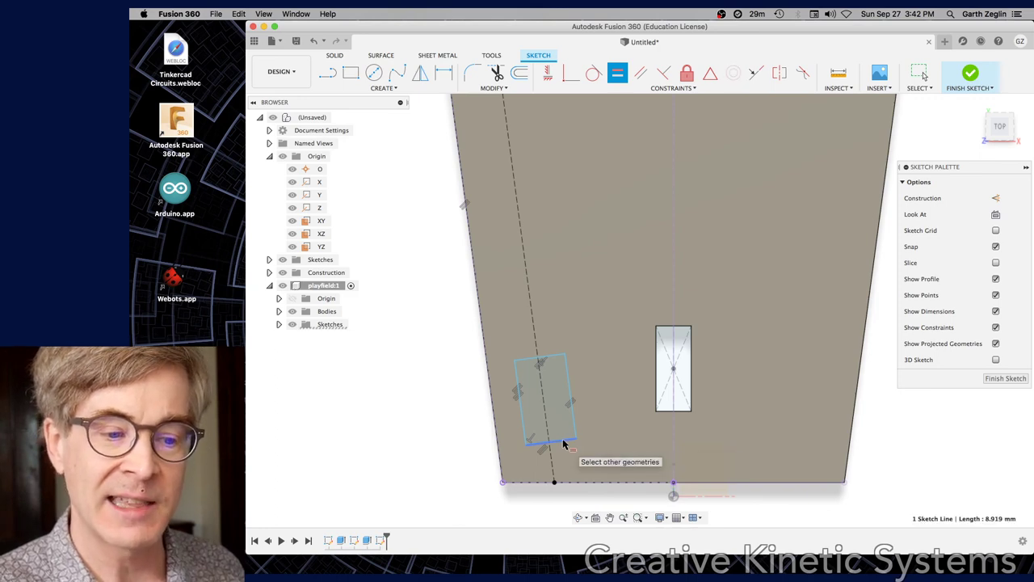
left_click(666, 414)
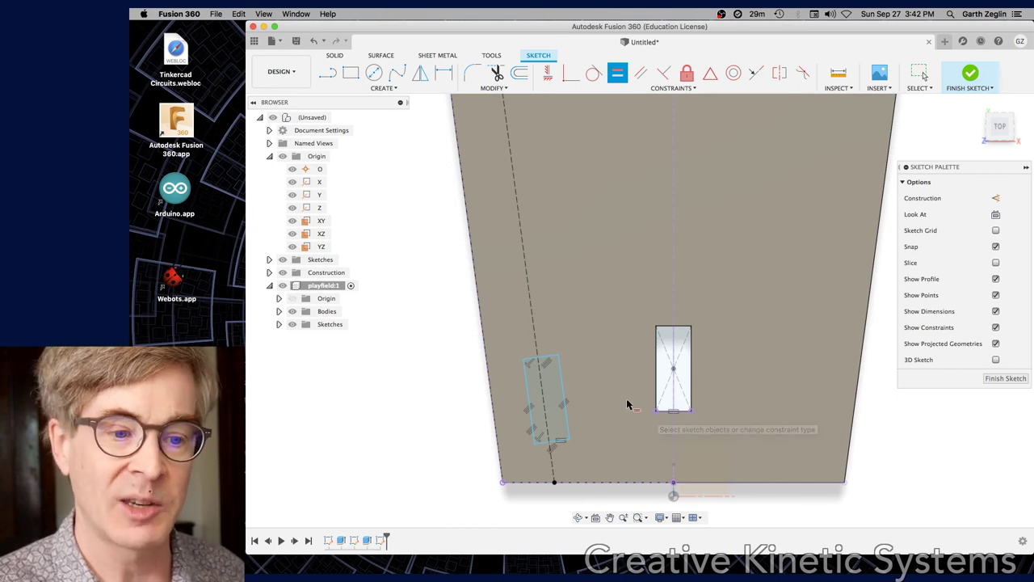
Step: Apply an Equal constraint between the lower tilted rectangle's long side and the long side of the neighbouring cut slot
left_click(565, 392)
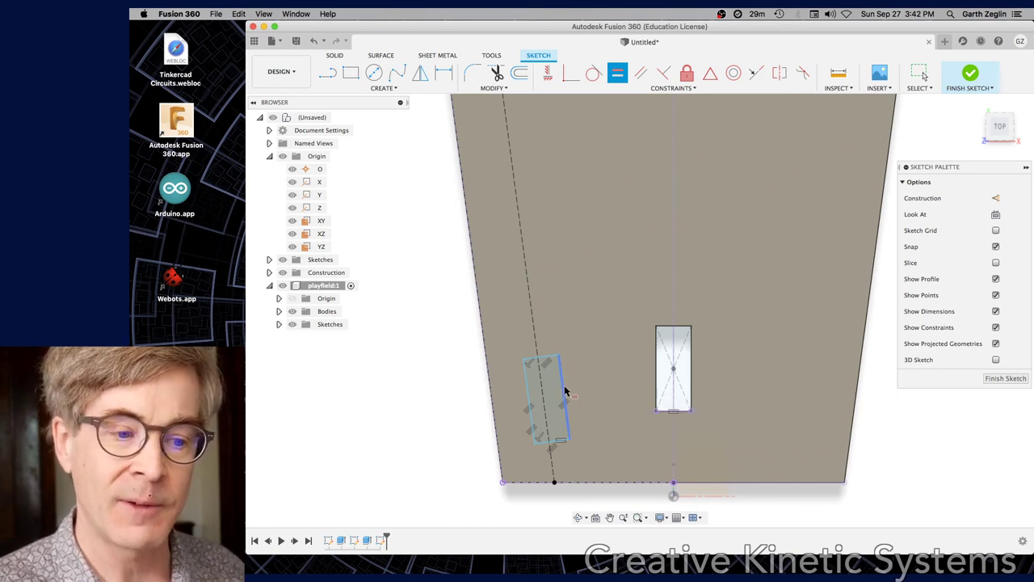
left_click(655, 385)
key("Escape")
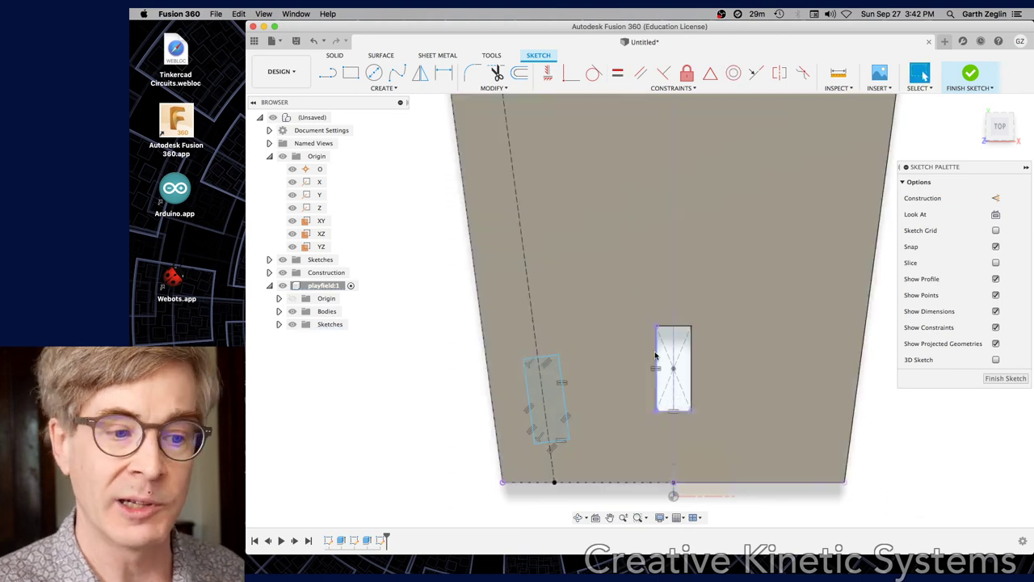
Step: Apply a Symmetry constraint to the lower tilted rectangle's two upper corners about the dashed construction line
left_click(781, 73)
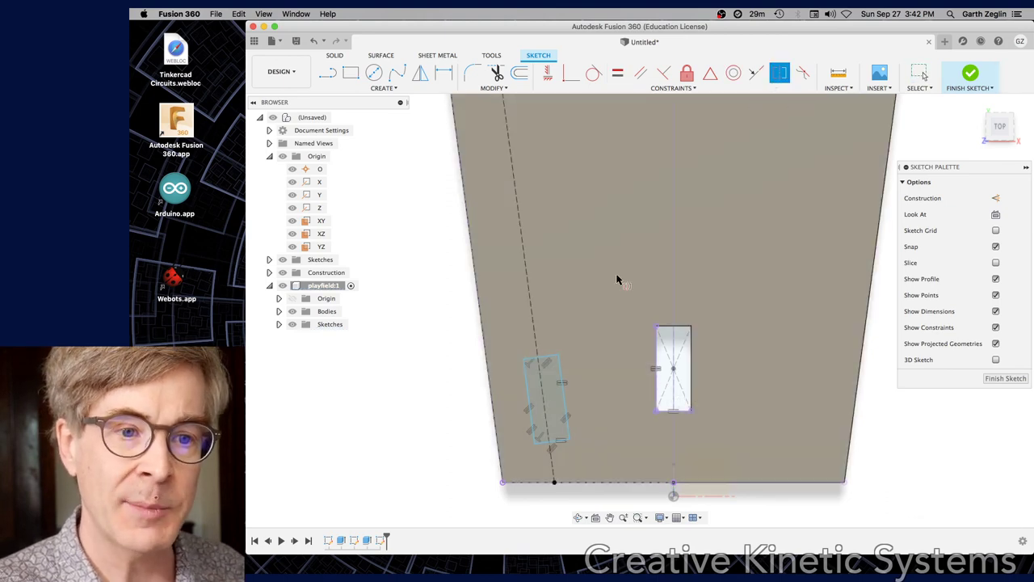
left_click(552, 363)
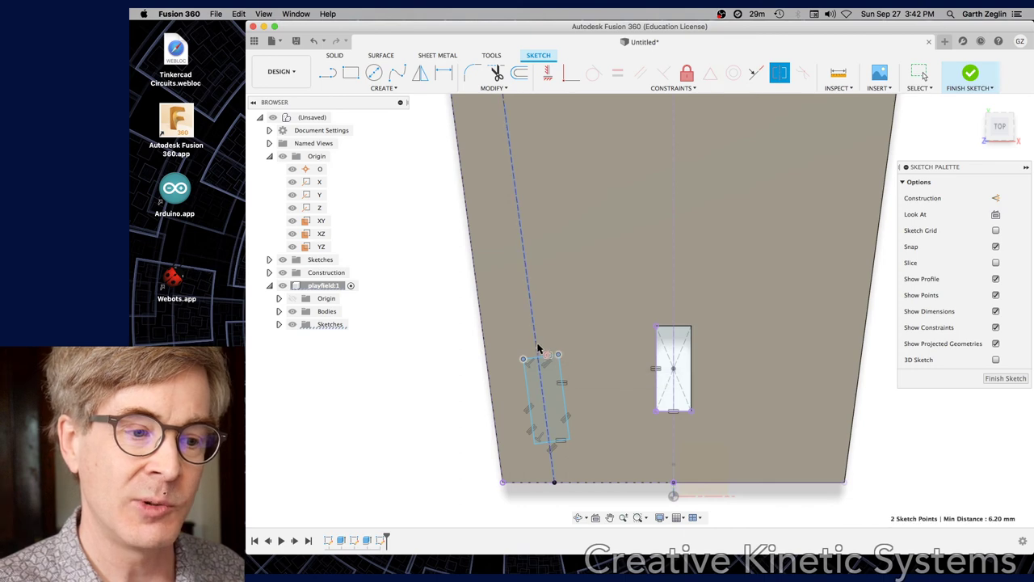
left_click(545, 354)
left_click(536, 346)
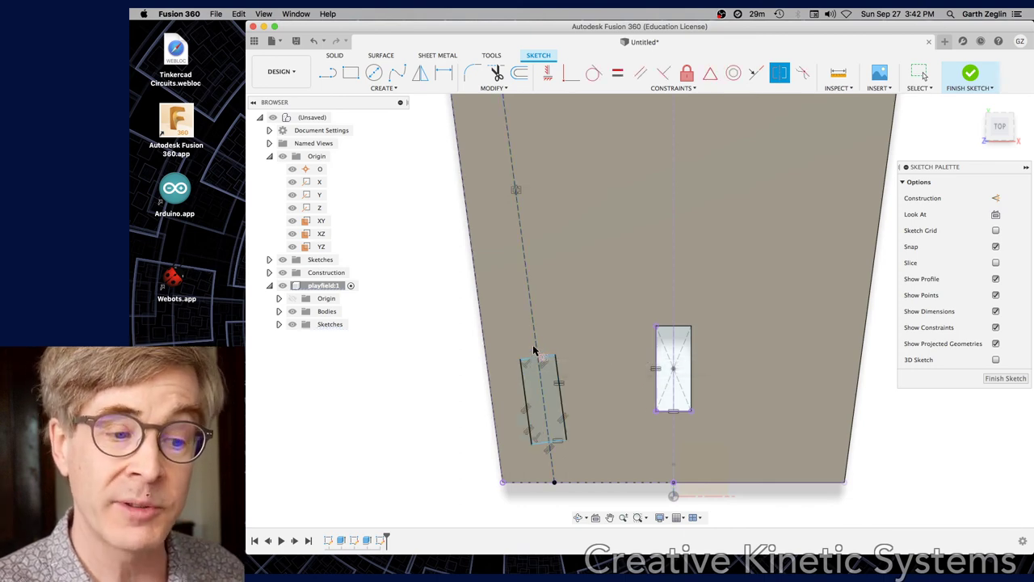
Step: Apply Collinear constraints between the matching long sides of the upper and lower tilted rectangles, for both the outer and inner sides
scroll(546, 263, "down", 2)
middle_click_drag(546, 263, 560, 402)
scroll(558, 339, "down", 2)
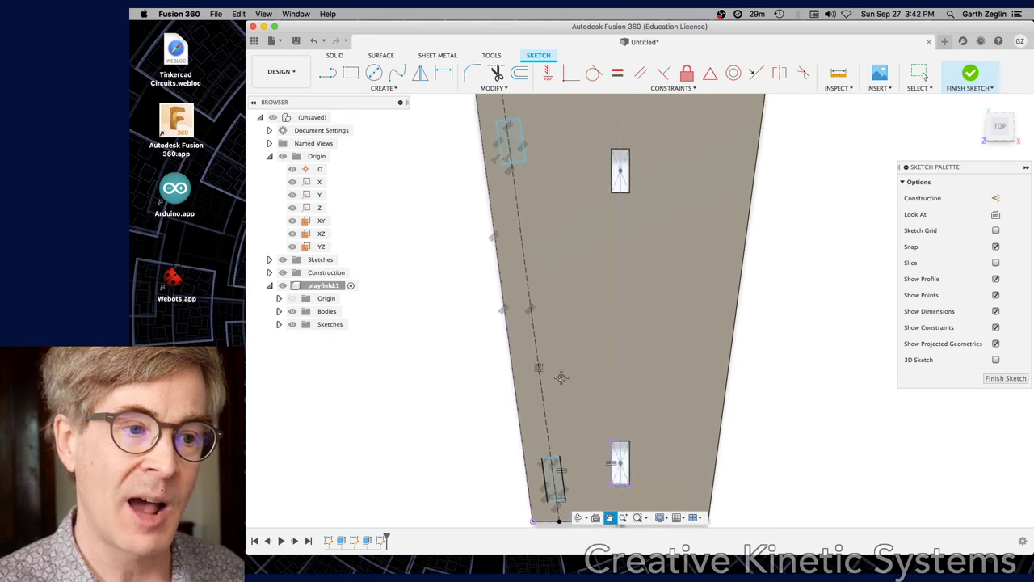
left_click(617, 73)
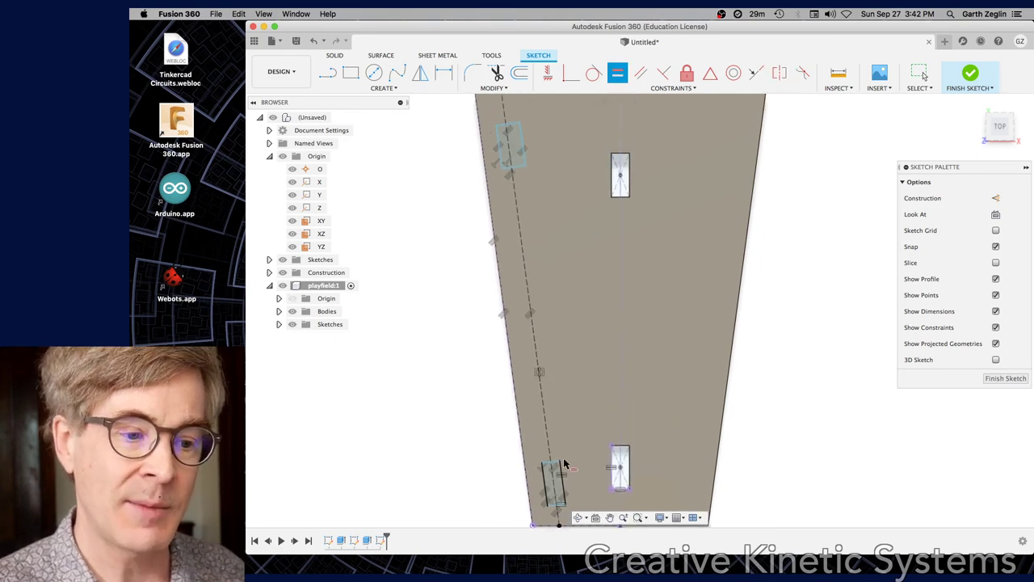
key("Escape")
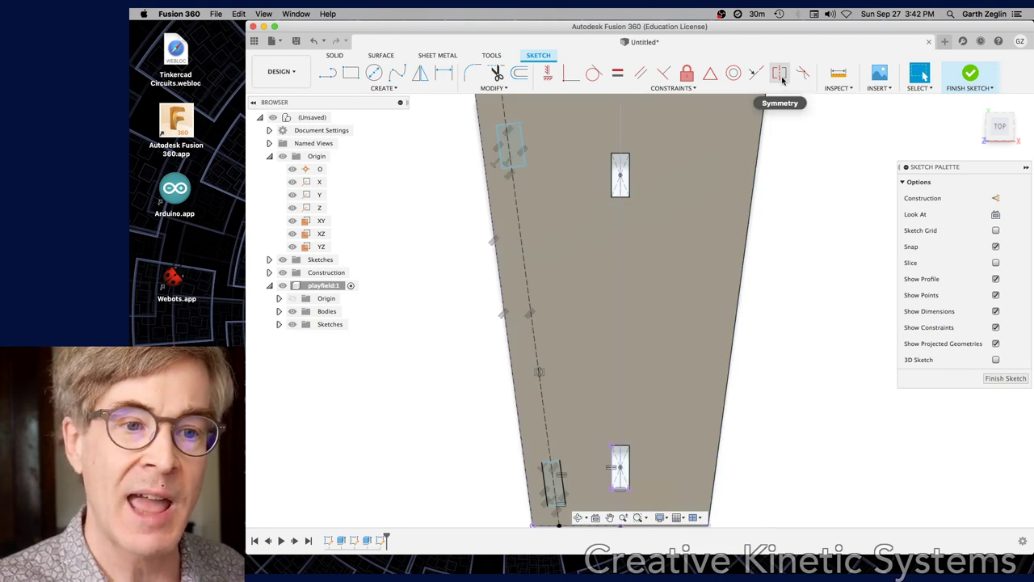
left_click(755, 73)
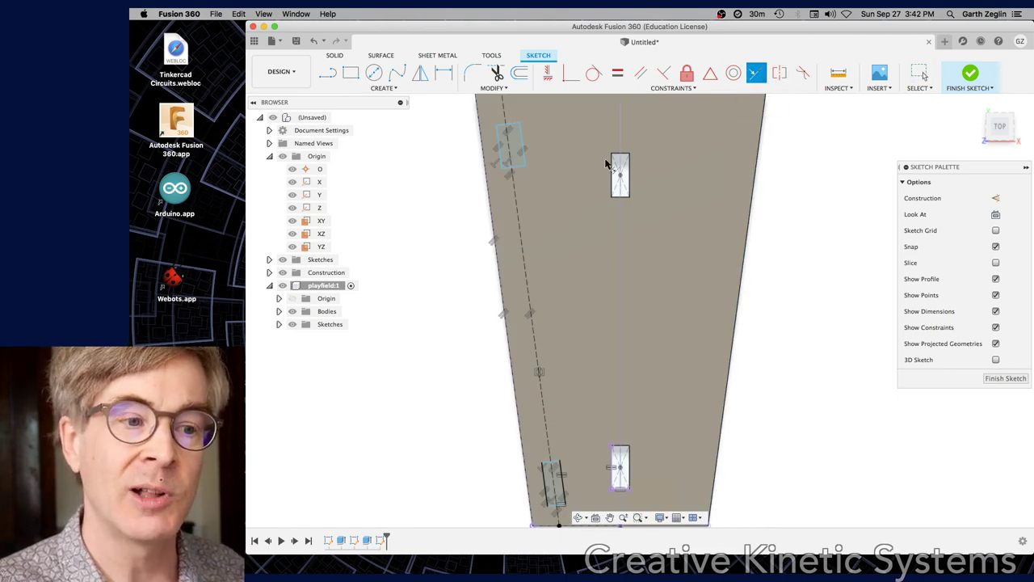
left_click(501, 147)
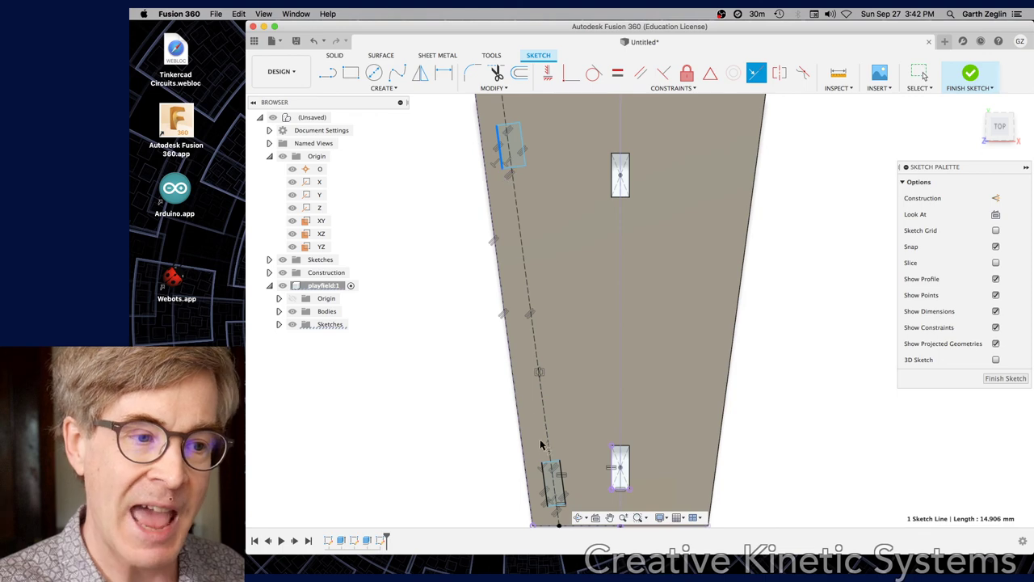
left_click(548, 484)
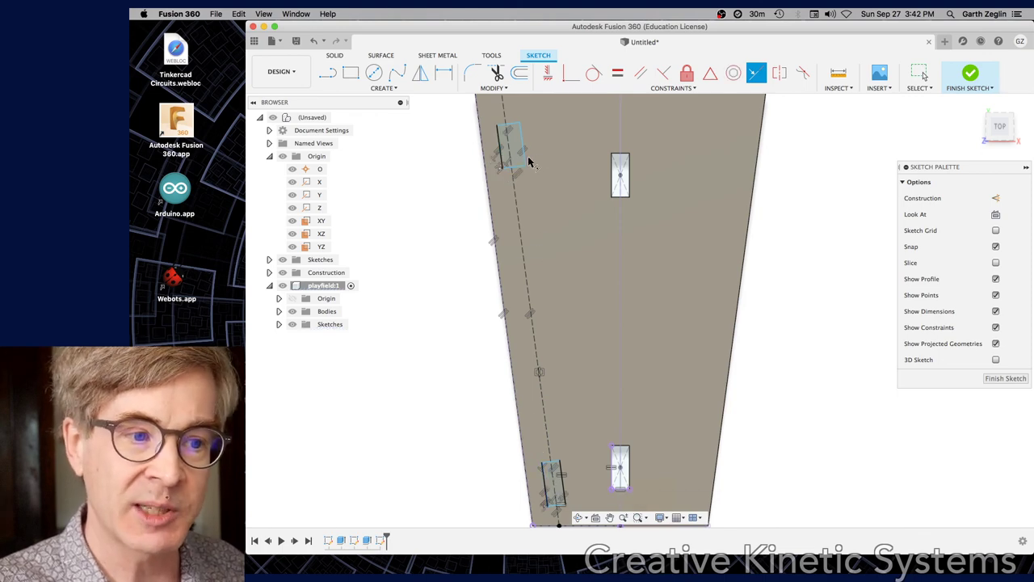
left_click(527, 161)
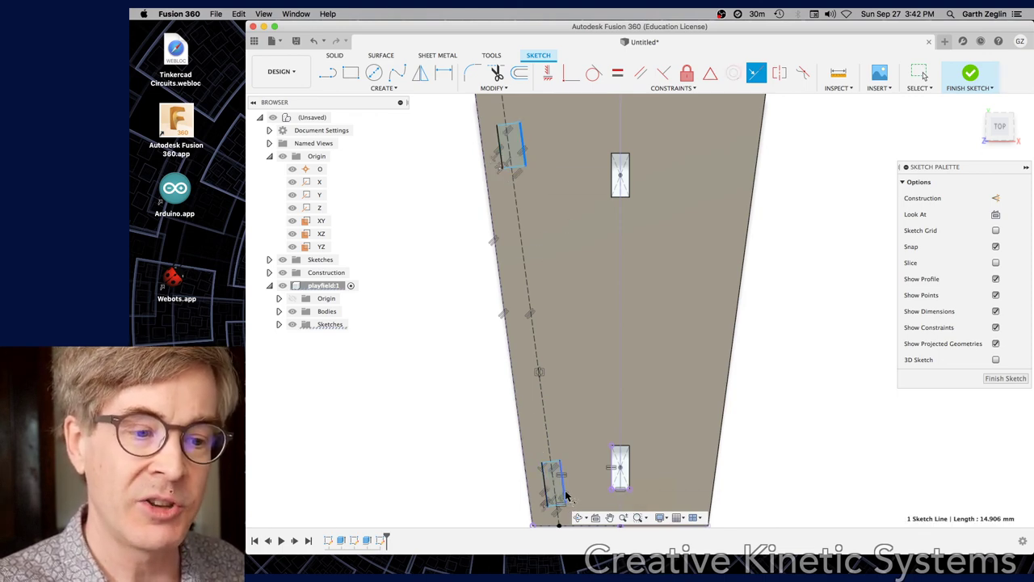
left_click(565, 493)
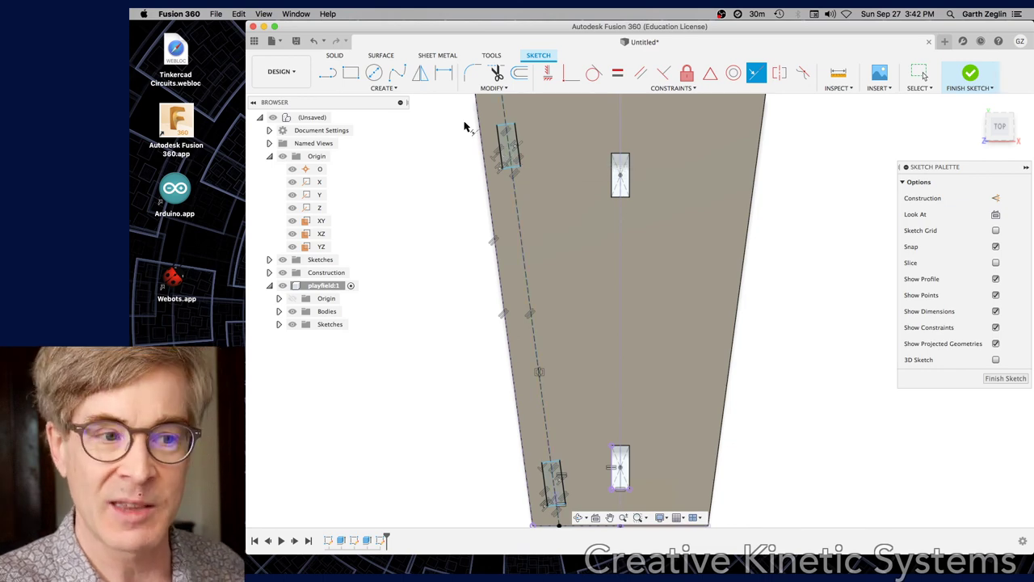
key("Escape")
Step: Test the upper tilted rectangle's free length at its lower outer corner and apply an Equal constraint between both tilted rectangles' long sides
left_click(501, 177)
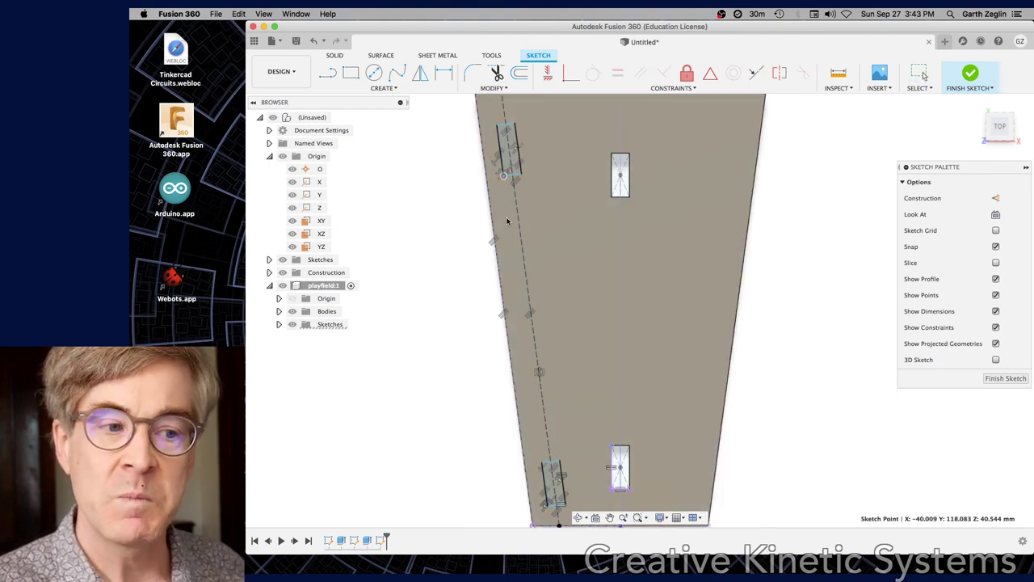
key("Escape")
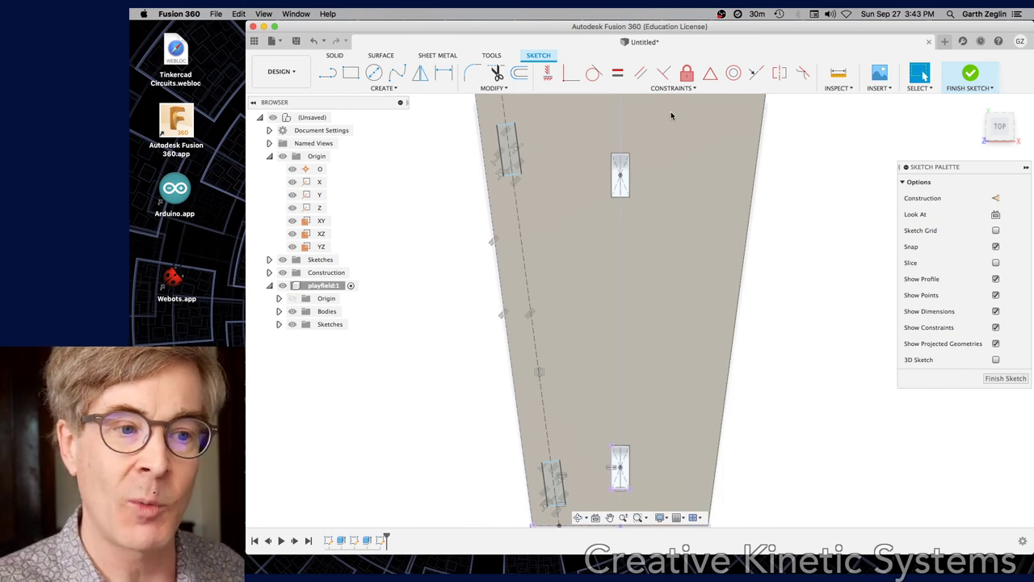
left_click(618, 73)
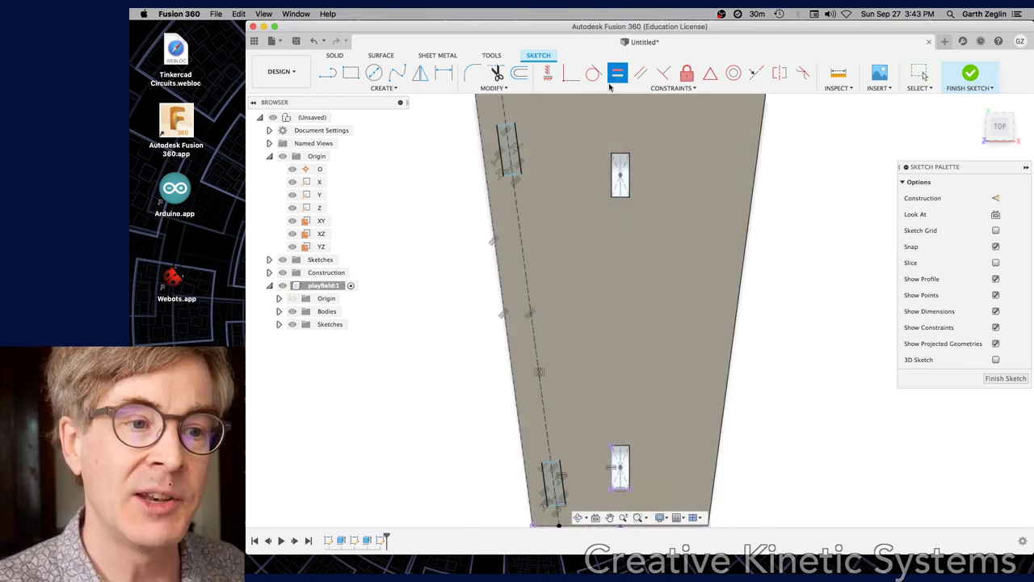
left_click(522, 159)
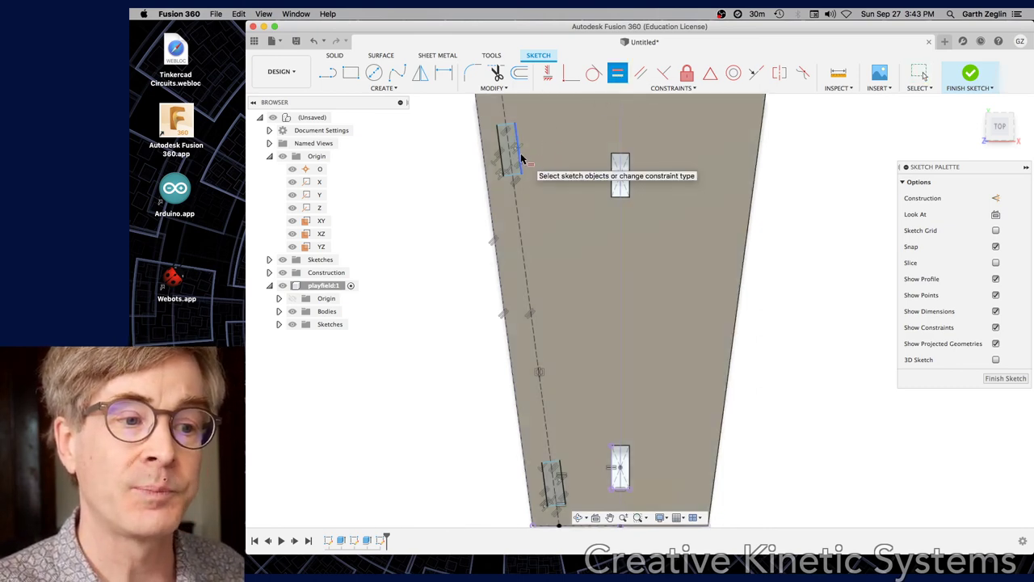
left_click(560, 474)
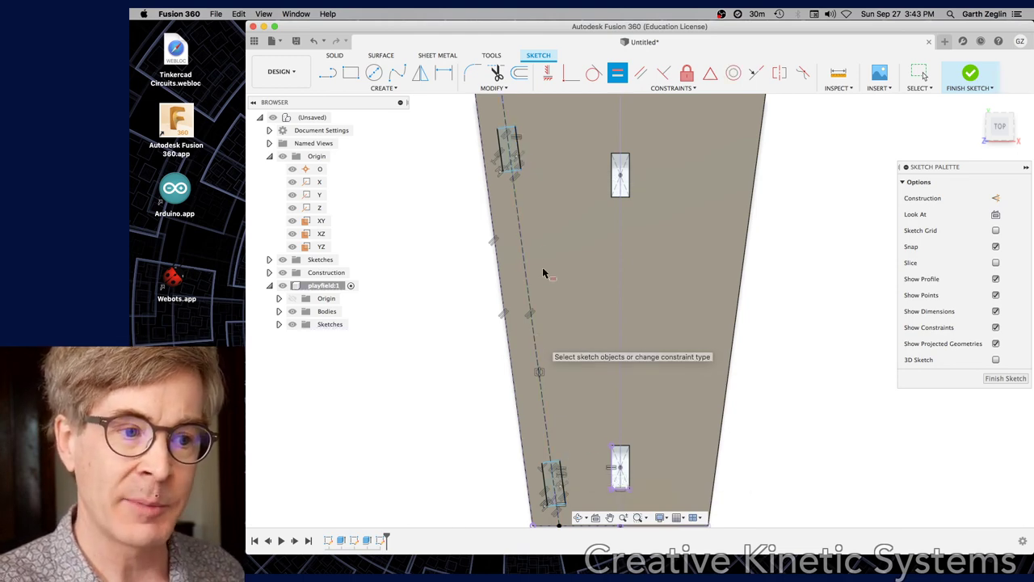
Step: Sketch a construction line across the lower tilted rectangle, joining the midpoints of its two long sides
scroll(582, 515, "down", 3)
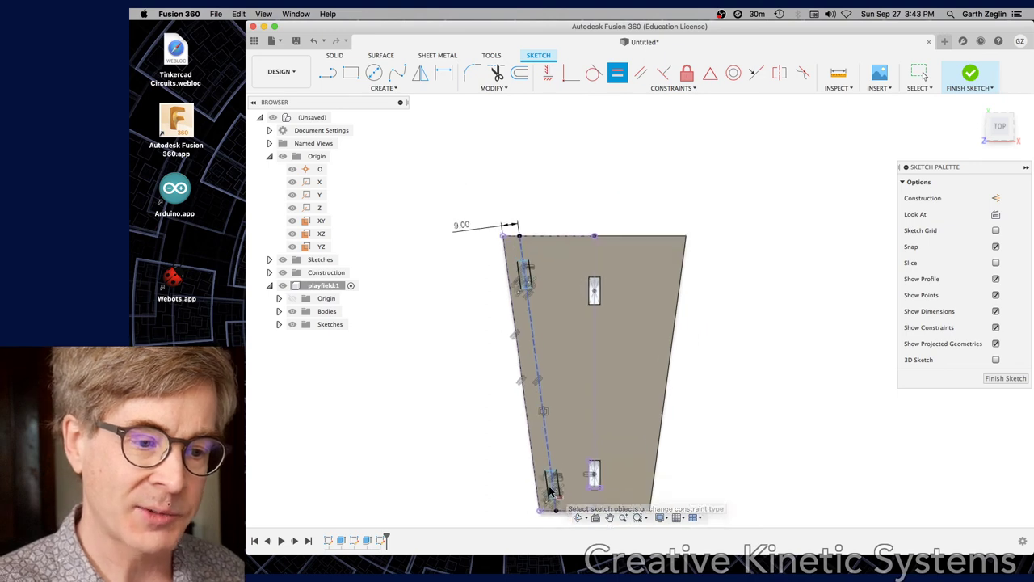
scroll(558, 493, "up", 5)
middle_click_drag(590, 477, 582, 435)
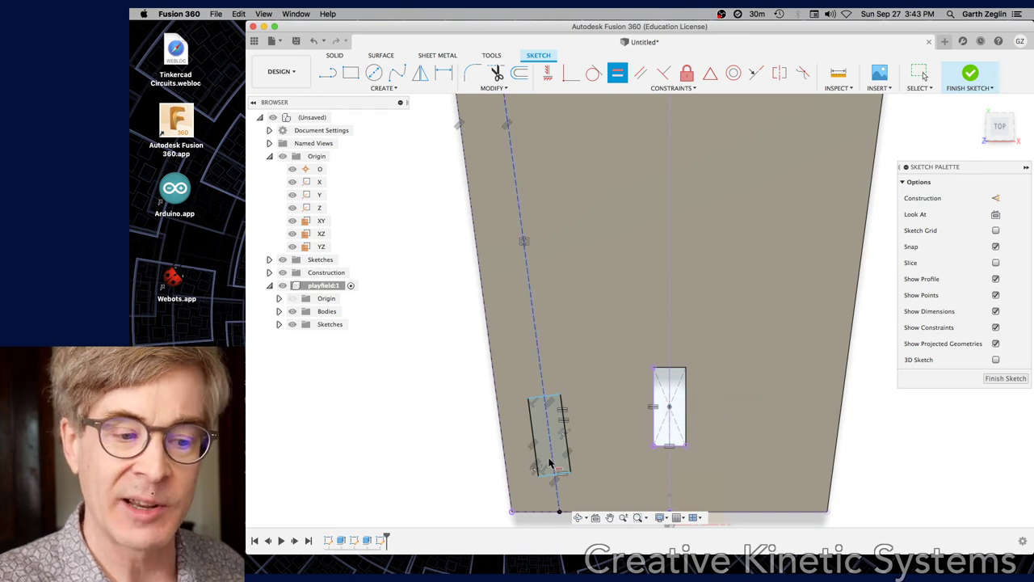
left_click(995, 198)
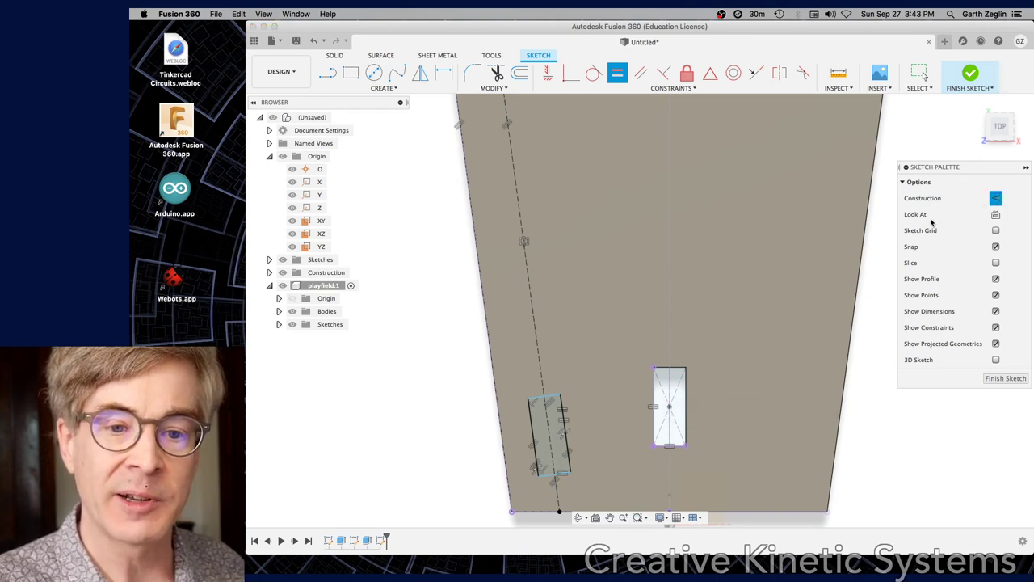
key("l")
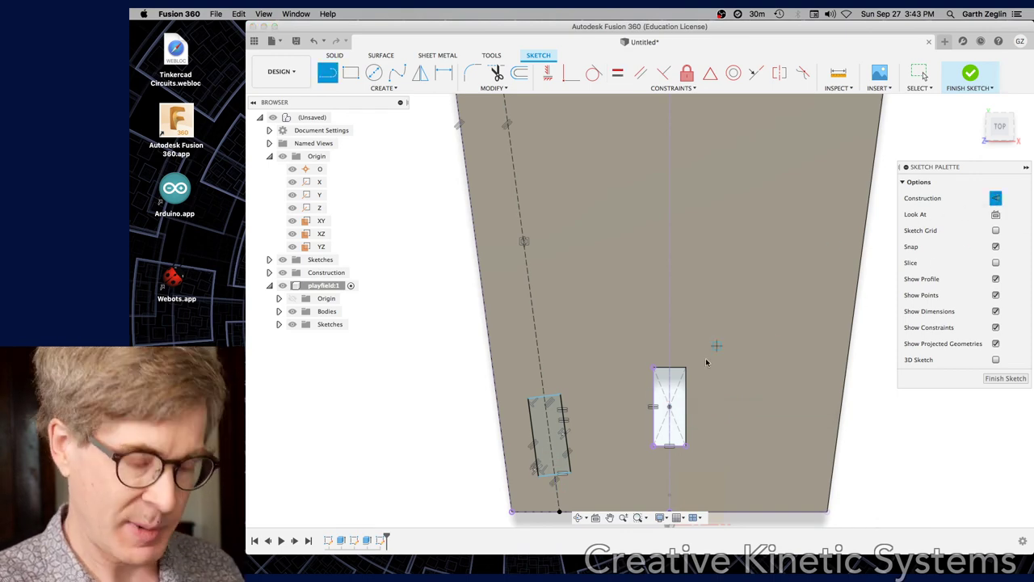
left_click(532, 436)
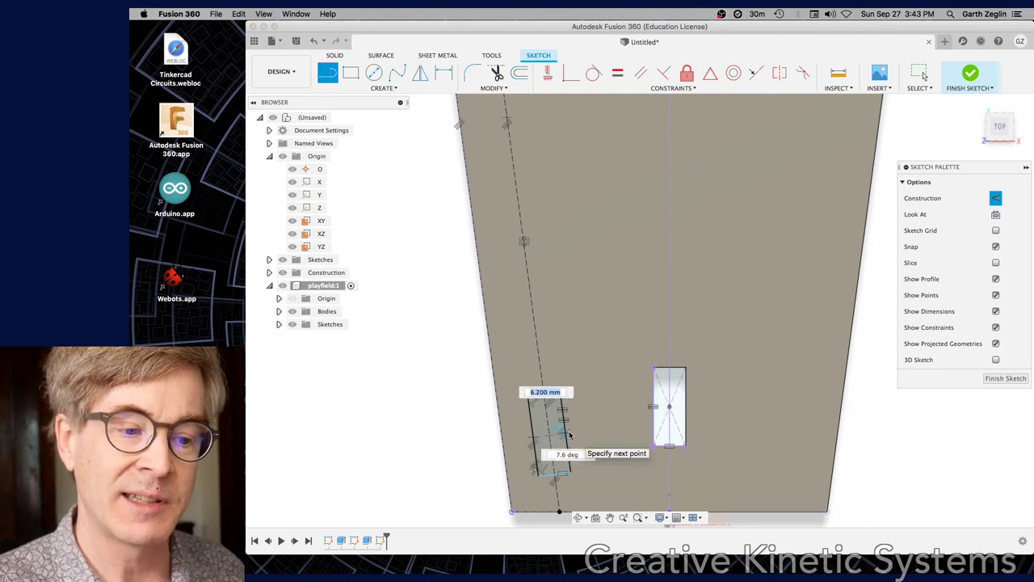
scroll(578, 408, "down", 3)
middle_click_drag(578, 408, 586, 509)
key("Escape")
Step: Sketch a construction line across the upper tilted rectangle, joining the midpoints of its two long sides
scroll(576, 216, "up", 5)
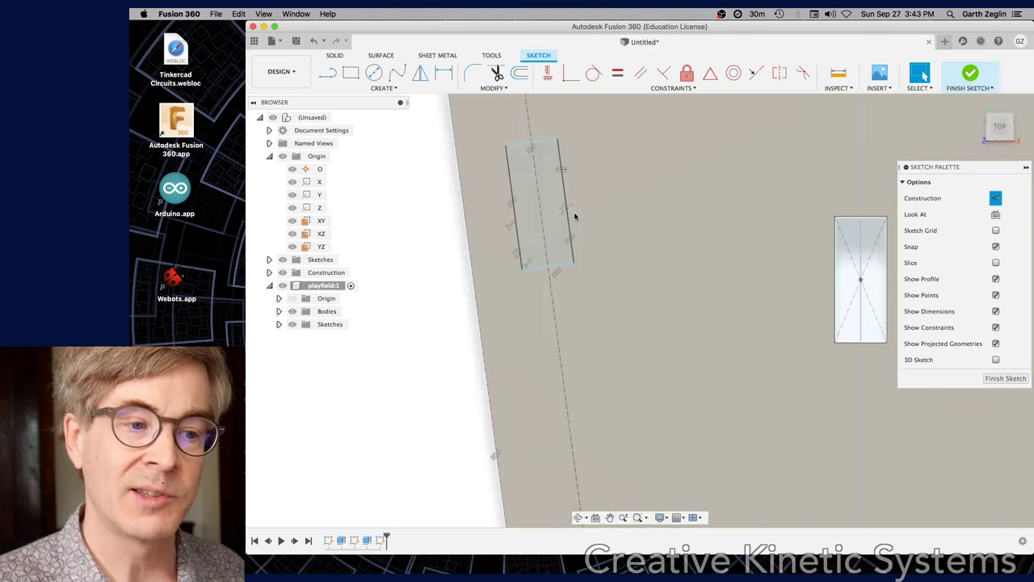
key("l")
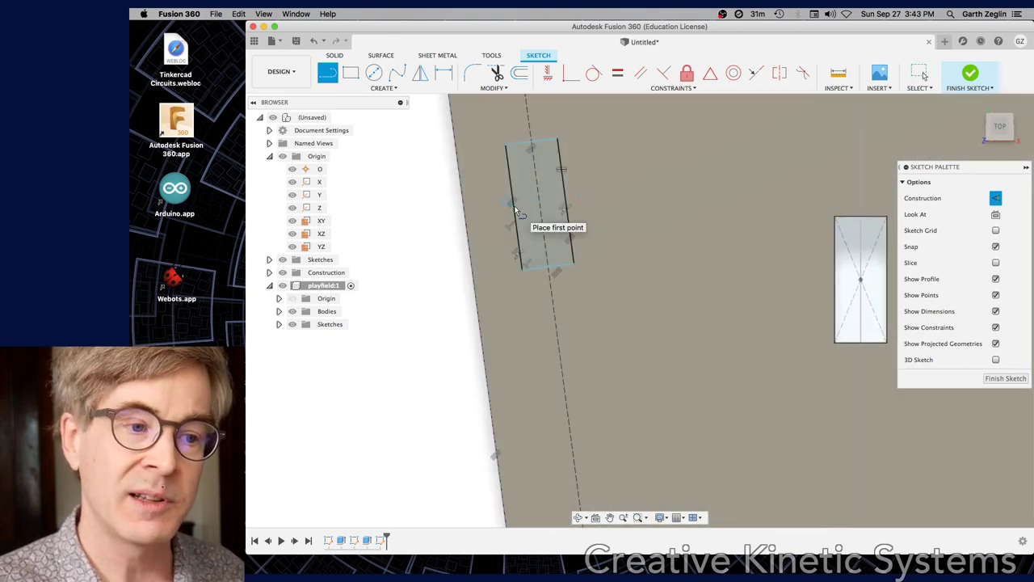
left_click(531, 149)
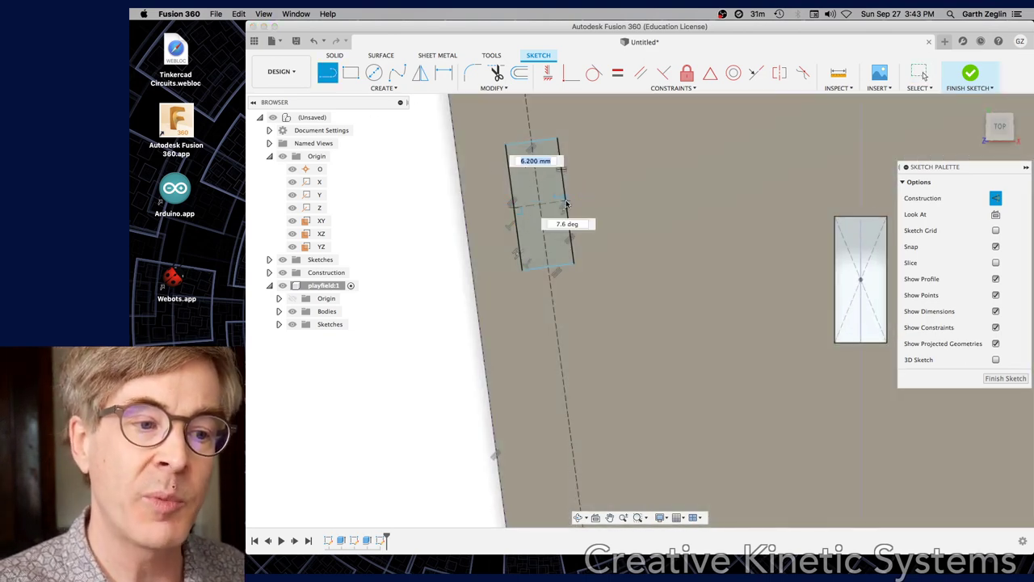
key("Escape")
Step: Dimension the distance between the midpoints of the two tilted rectangles' outer long sides as 100 mm
scroll(647, 330, "down", 3)
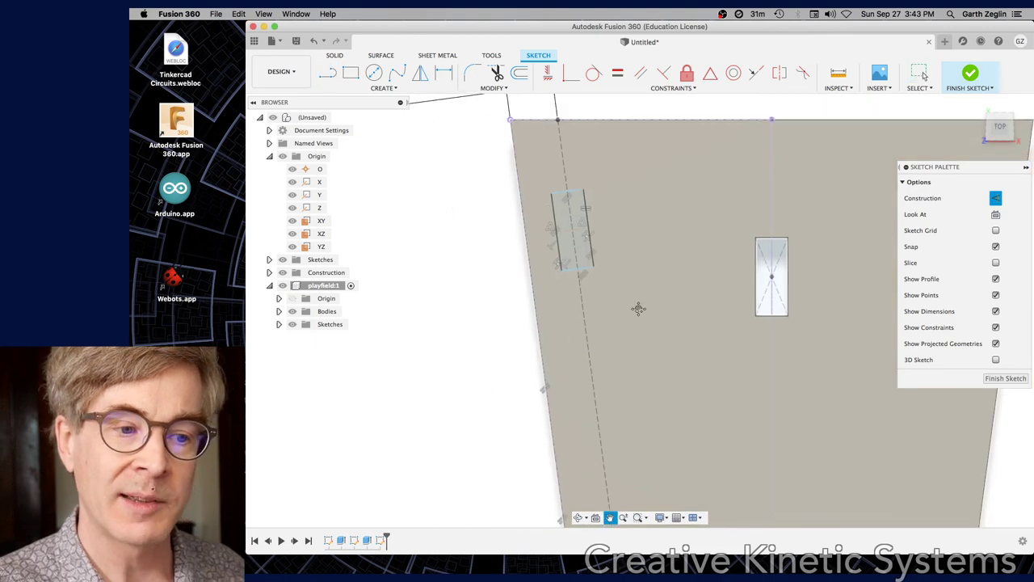
scroll(626, 261, "down", 1)
scroll(628, 266, "up", 5)
scroll(614, 291, "down", 2)
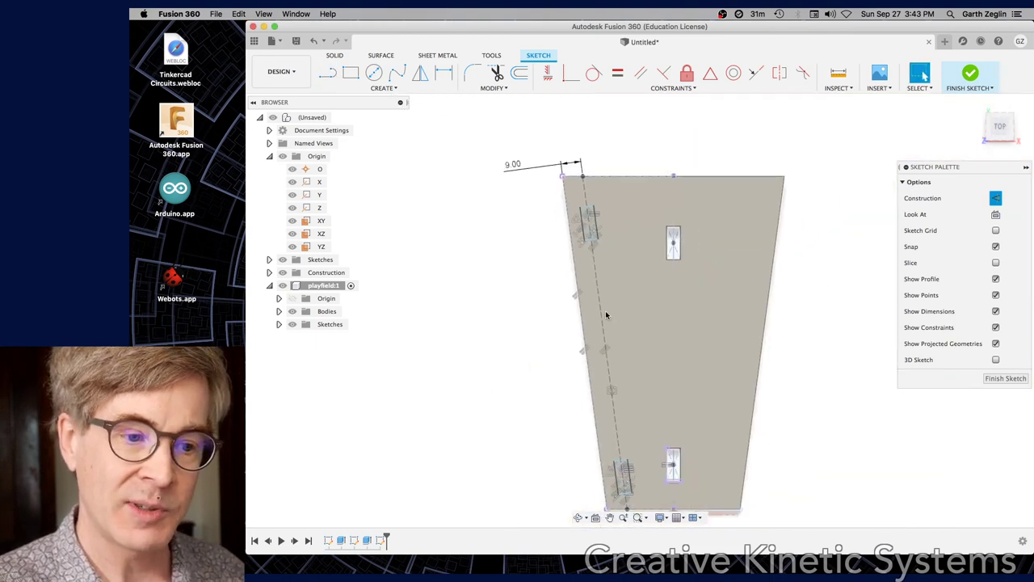
key("r")
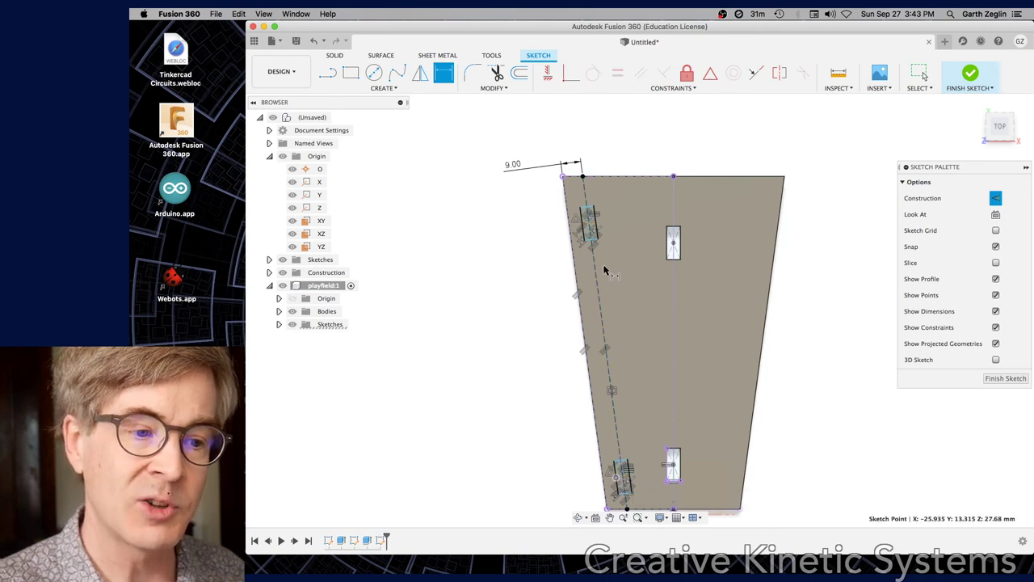
left_click(583, 223)
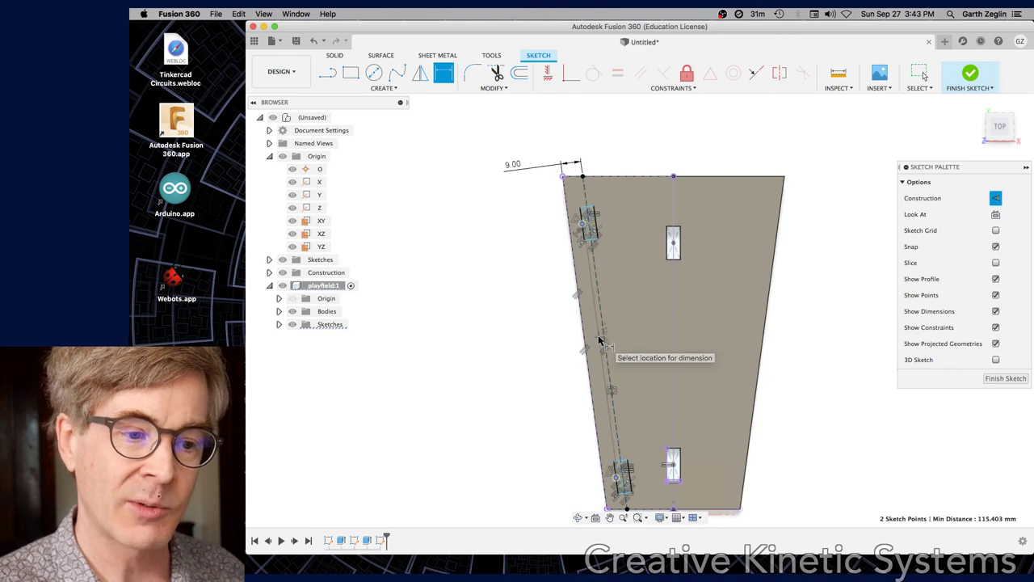
left_click(587, 343)
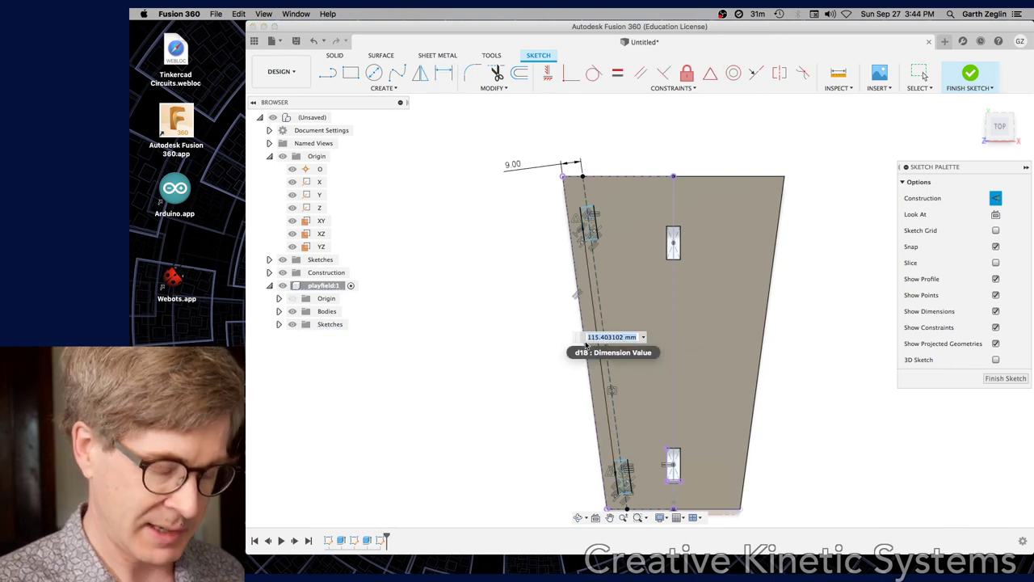
type("100")
key("Return")
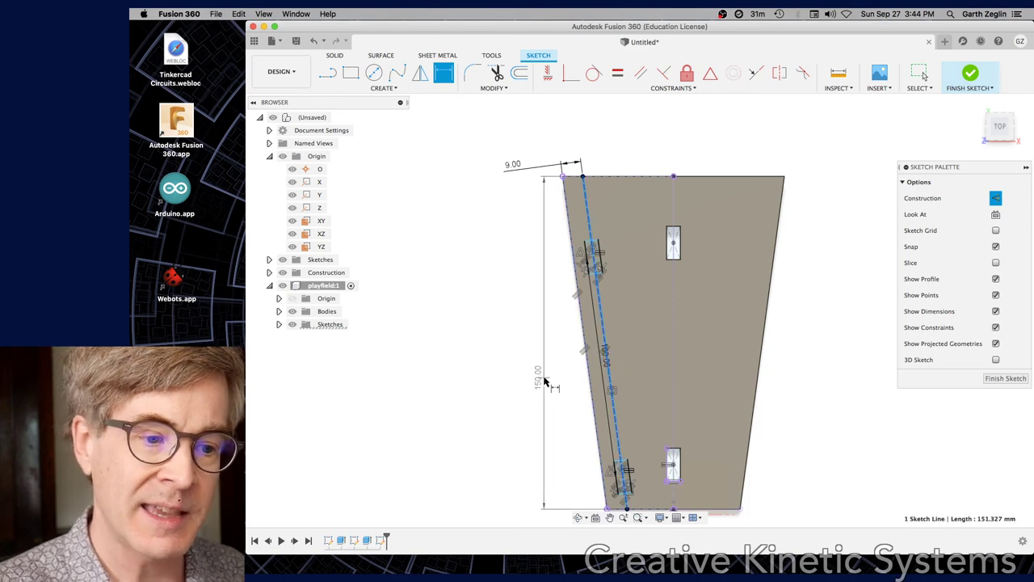
key("Escape")
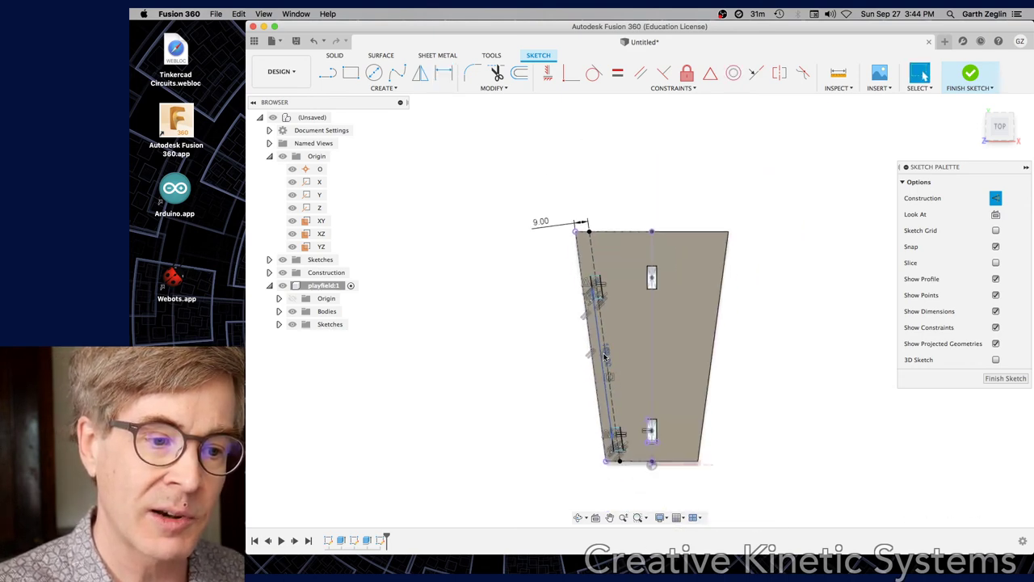
Step: Move the 100 mm spacing dimension outside the plate, beyond its left sloping edge
scroll(602, 357, "up", 10)
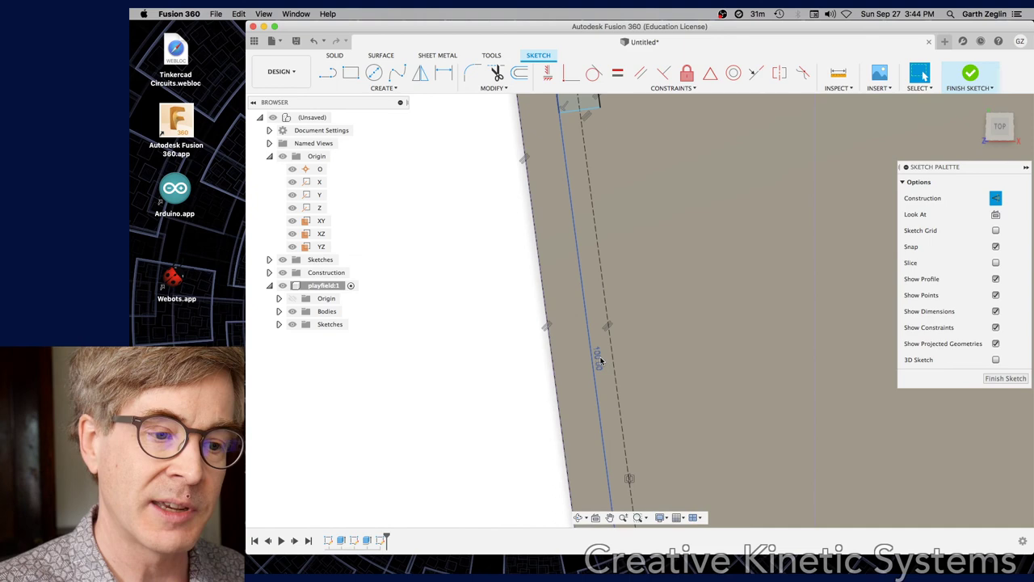
left_click_drag(600, 361, 442, 392)
scroll(453, 380, "down", 3)
scroll(467, 369, "down", 5)
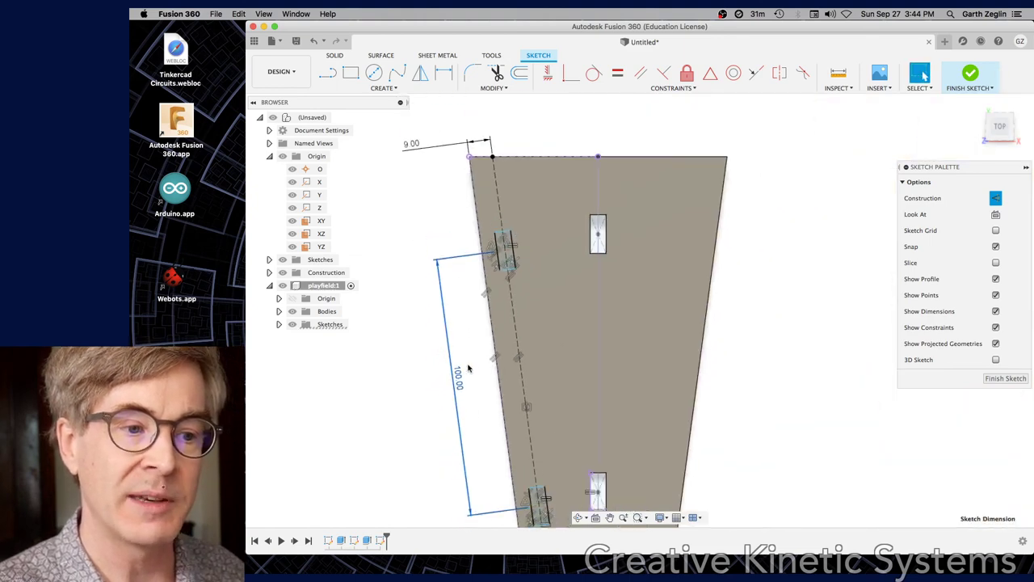
Step: Finish the sketch and set up an Extrude cut of both tilted rectangles with a distance of -30 mm
mouse_move(767, 388)
middle_mouse_down()
mouse_move(778, 346)
mouse_move(789, 345)
middle_mouse_up()
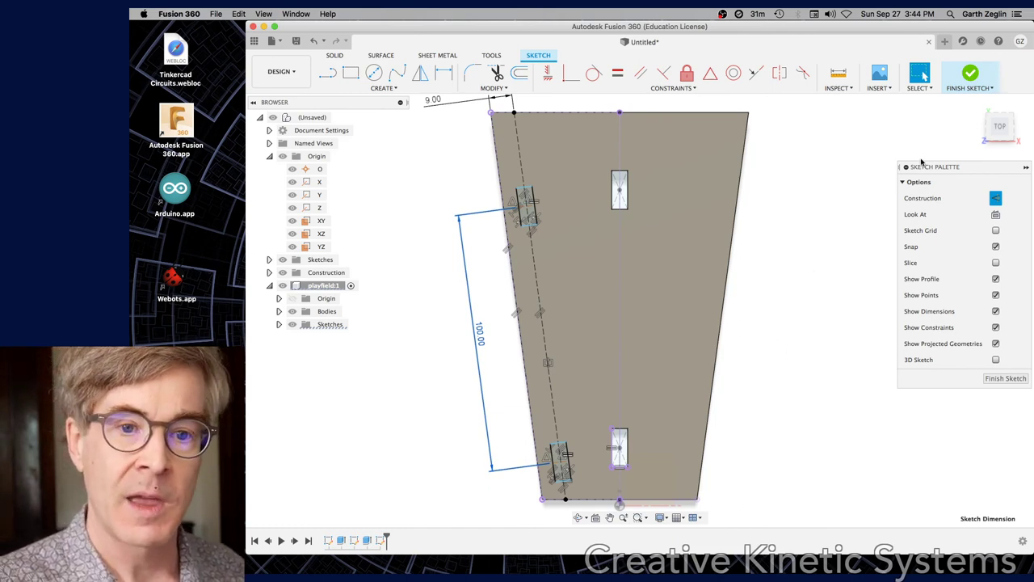
left_click(970, 74)
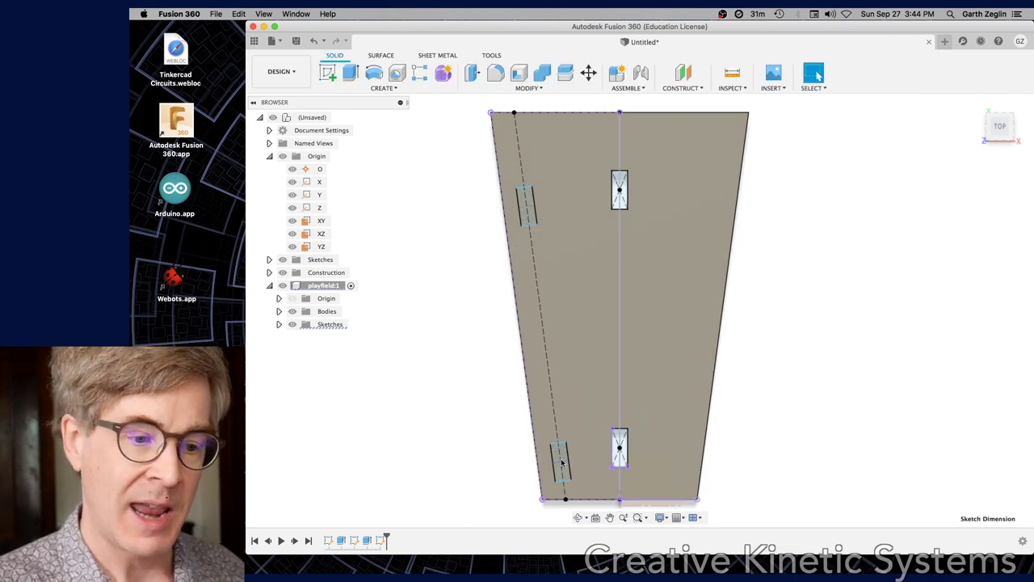
key("e")
left_click(560, 463)
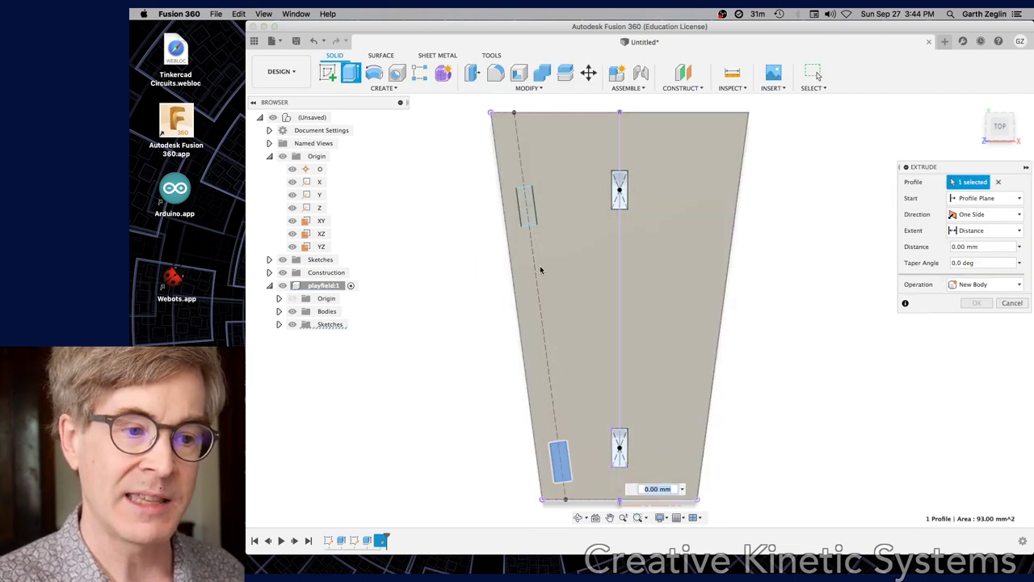
left_click(530, 212)
middle_click_drag(604, 378, 524, 247, "shift")
type("-30")
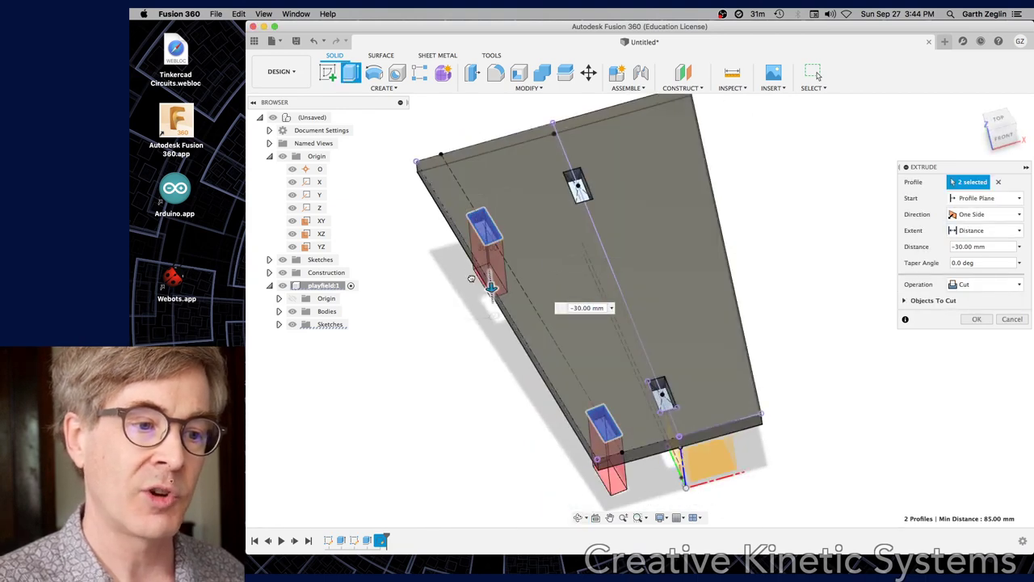
Step: Change the cut's extent to To Object, ending at the plate's underside face, and complete the cut
left_click(986, 231)
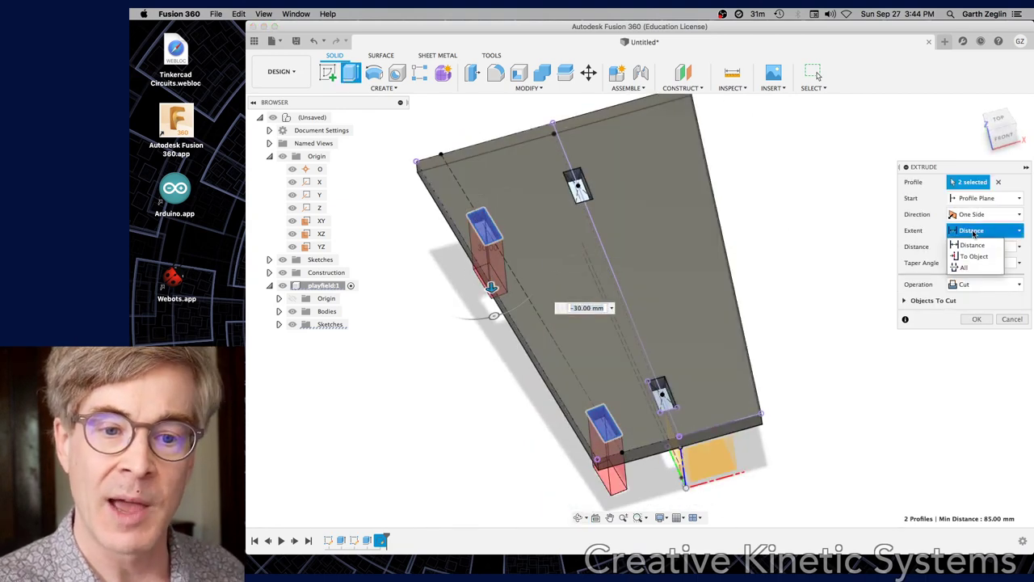
left_click(974, 245)
middle_click_drag(829, 374, 826, 316, "shift")
left_click(542, 303)
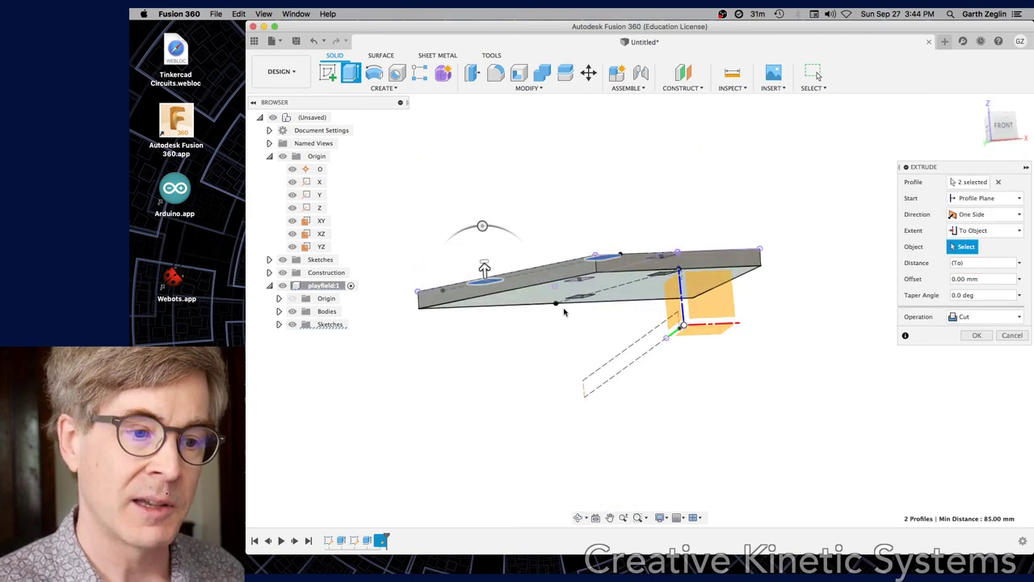
middle_click_drag(541, 303, 709, 326, "shift")
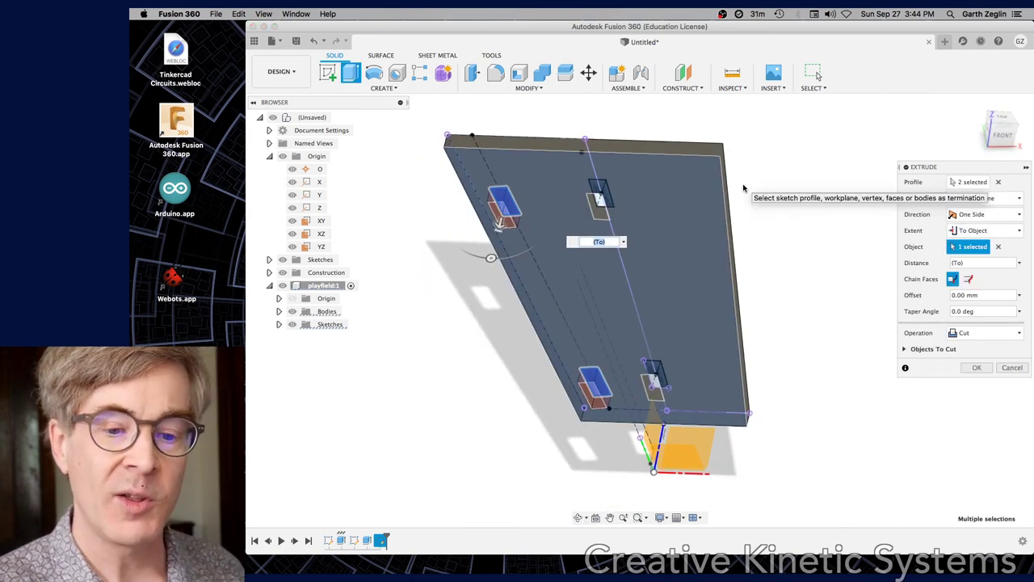
left_click(977, 368)
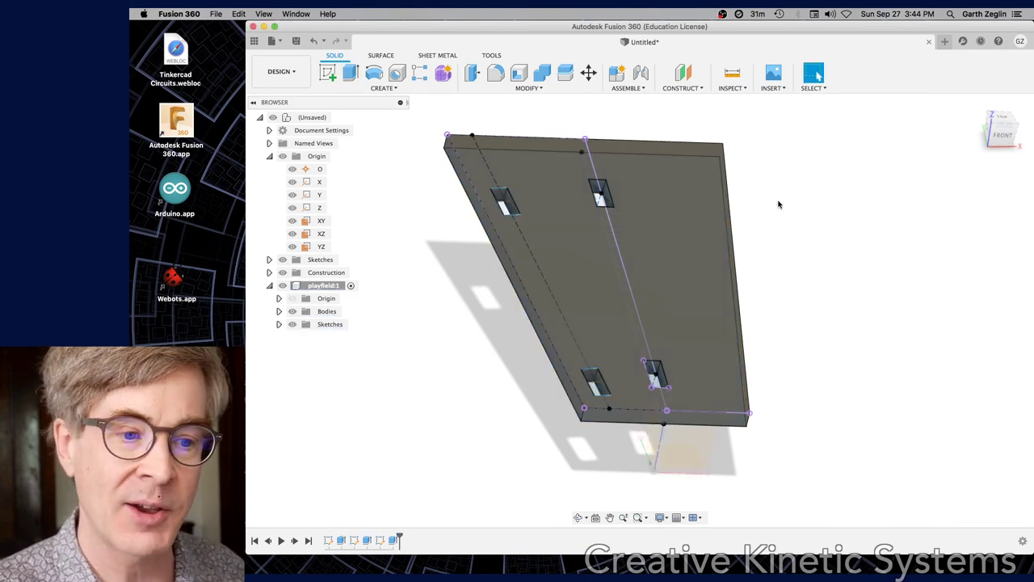
Step: Mirror the Extrude3 slot-cut feature across the YZ origin plane to the plate's opposite sloping side
middle_click_drag(779, 204, 712, 145, "shift")
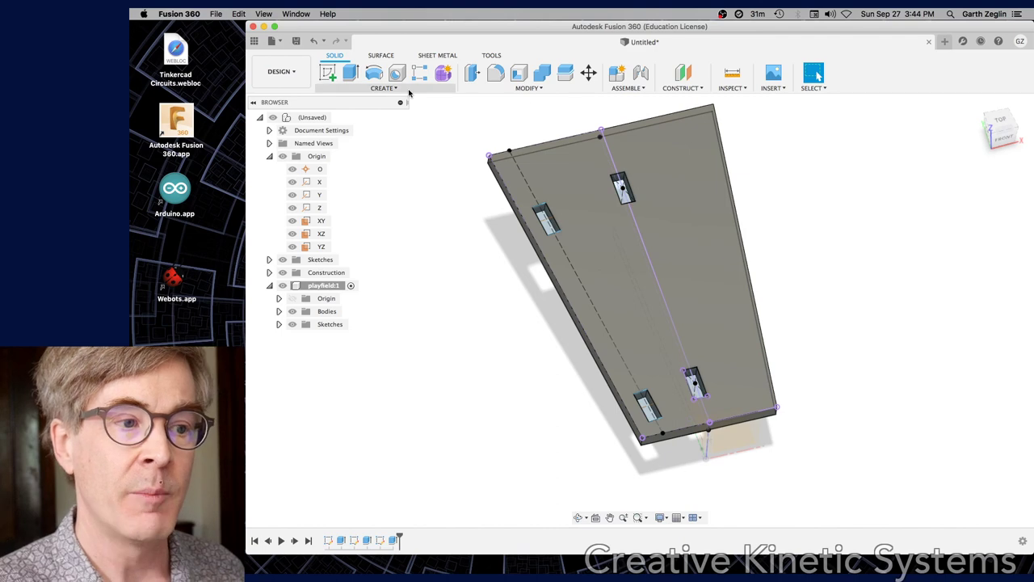
left_click(391, 91)
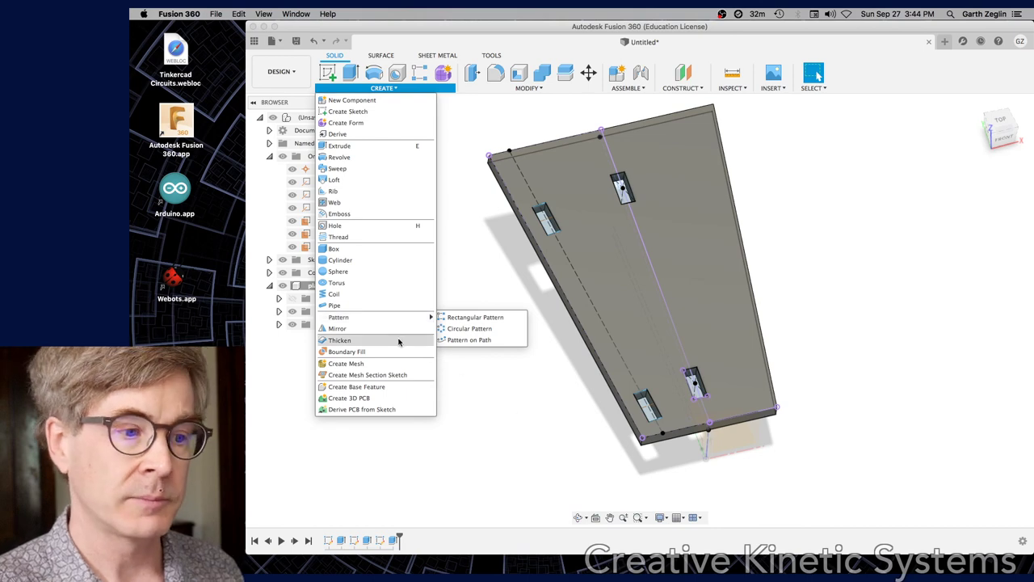
left_click(366, 330)
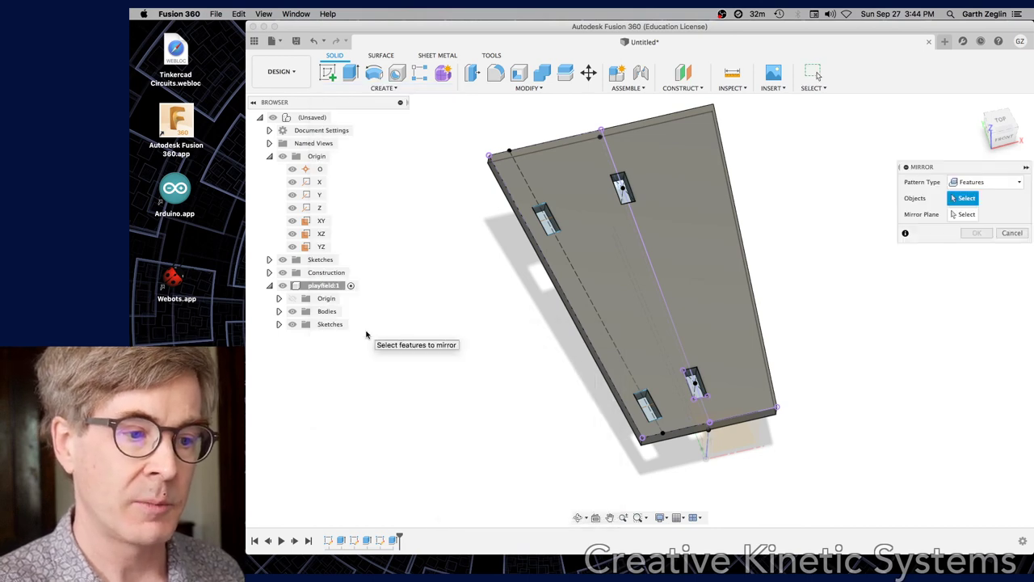
left_click(1002, 184)
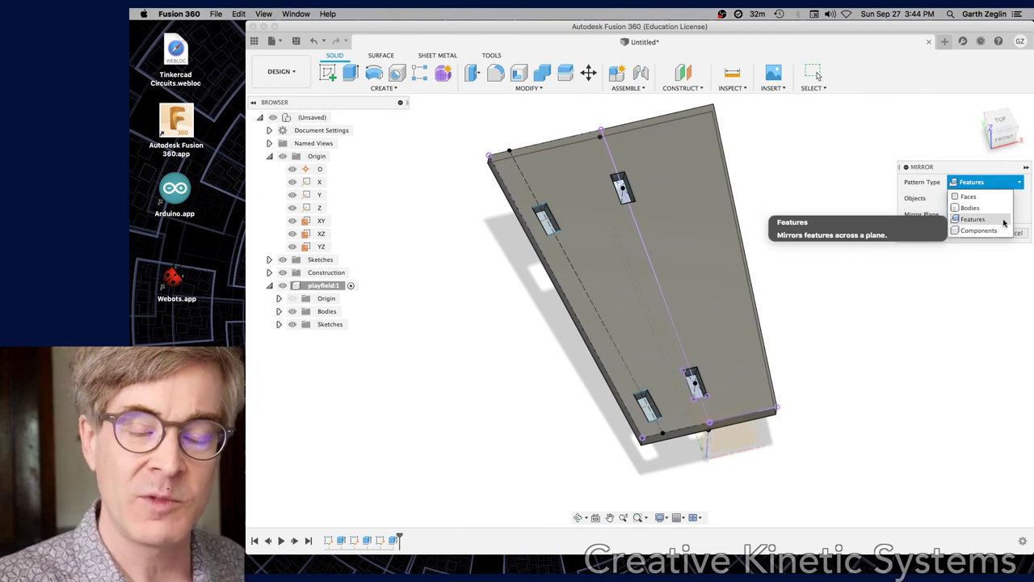
left_click(1003, 220)
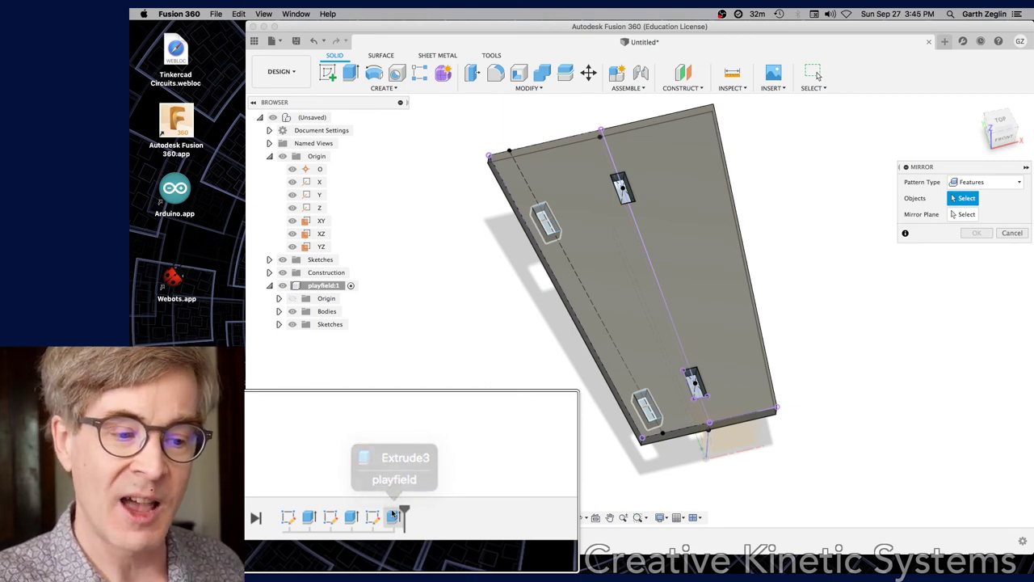
left_click(394, 540)
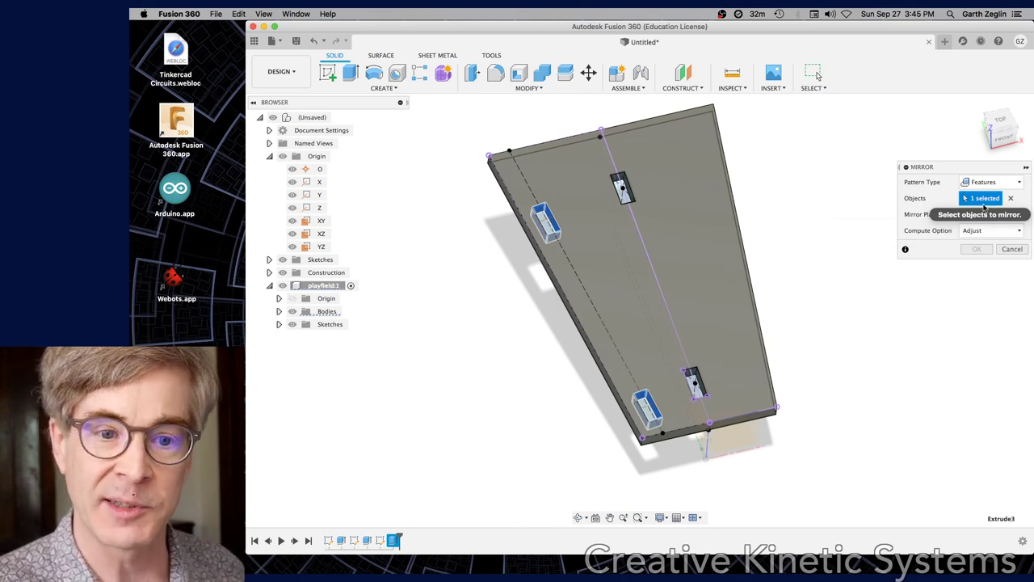
middle_click_drag(803, 302, 813, 289, "shift")
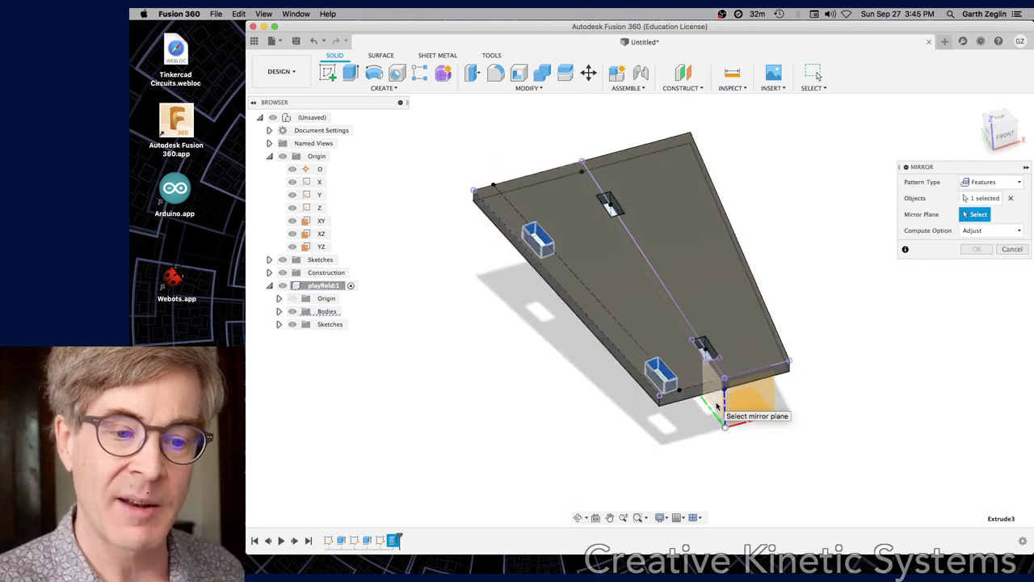
left_click(716, 407)
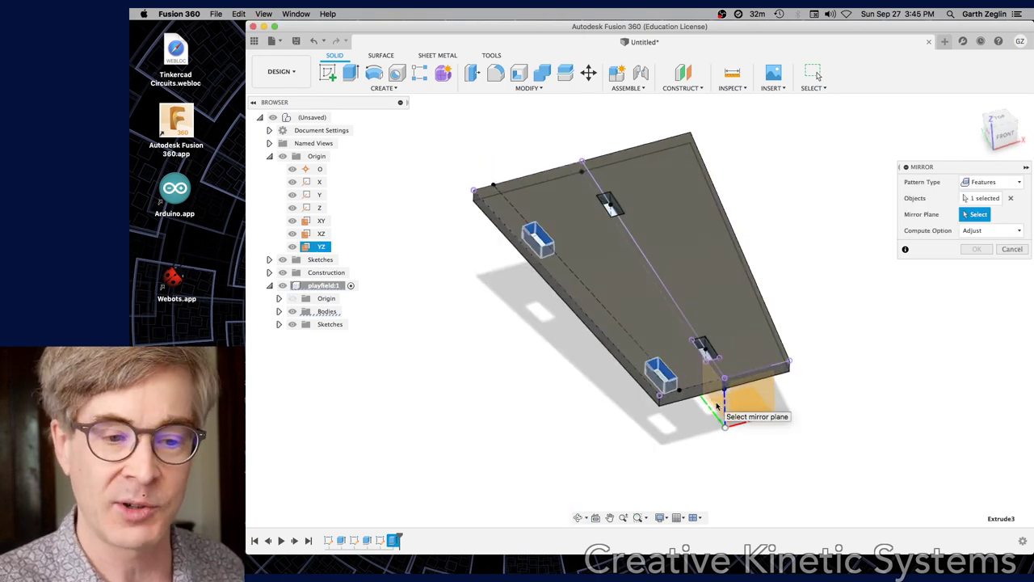
left_click(716, 406)
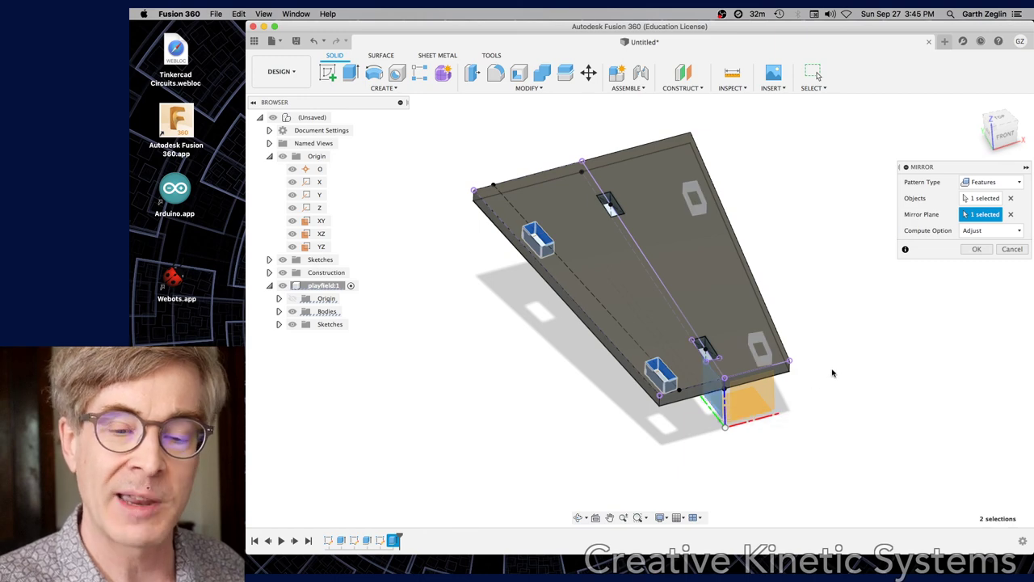
left_click(976, 249)
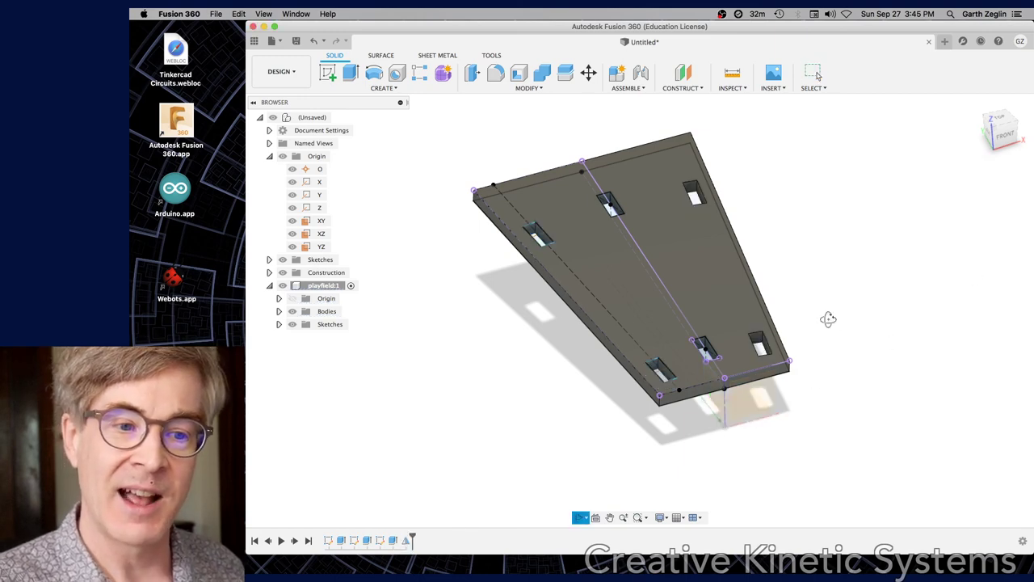
middle_click_drag(827, 318, 806, 325, "shift")
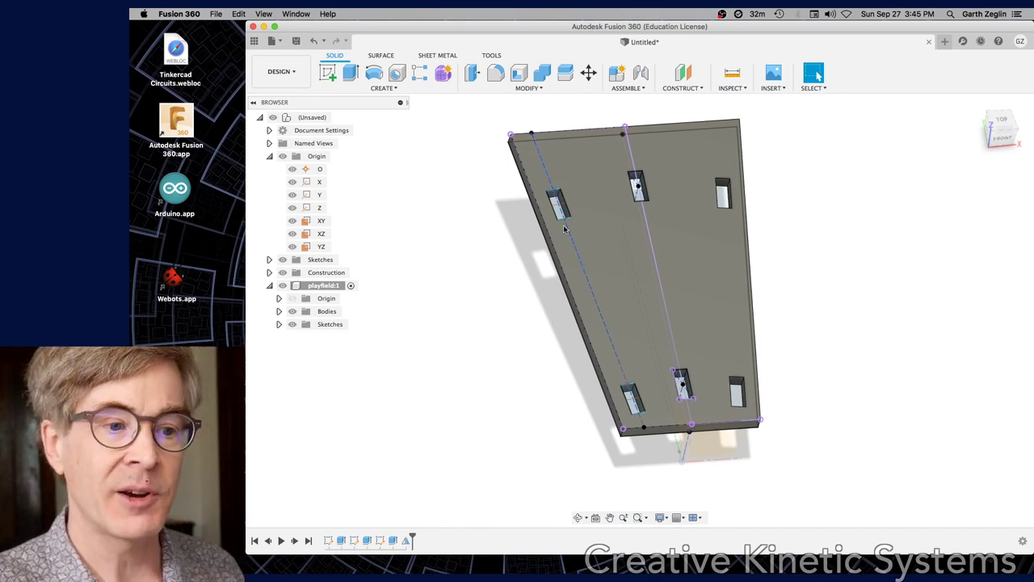
Step: Fillet the plate's four vertical corner edges with a 2 mm constant radius
left_click(495, 74)
scroll(619, 437, "up", 4)
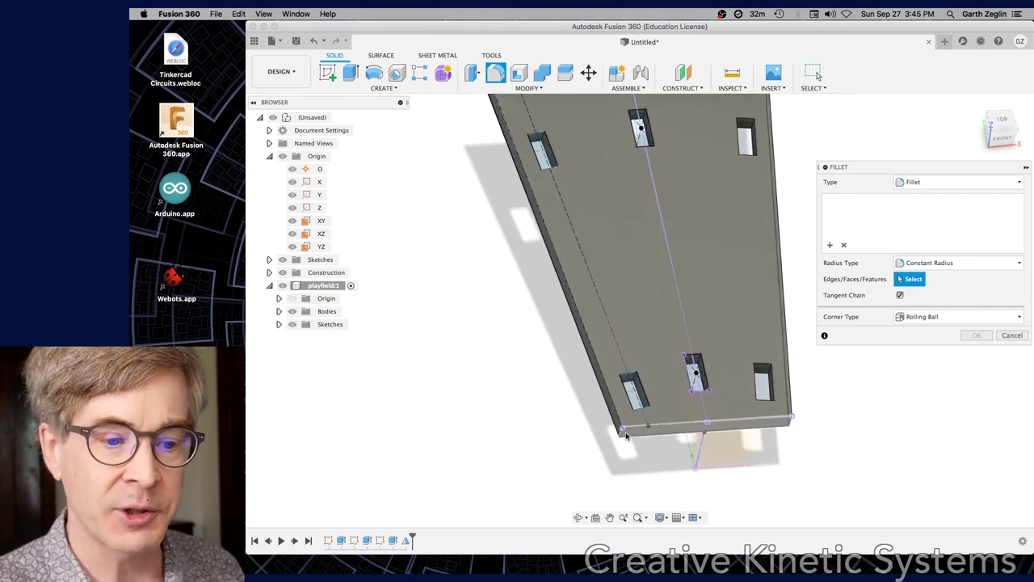
left_click(619, 434)
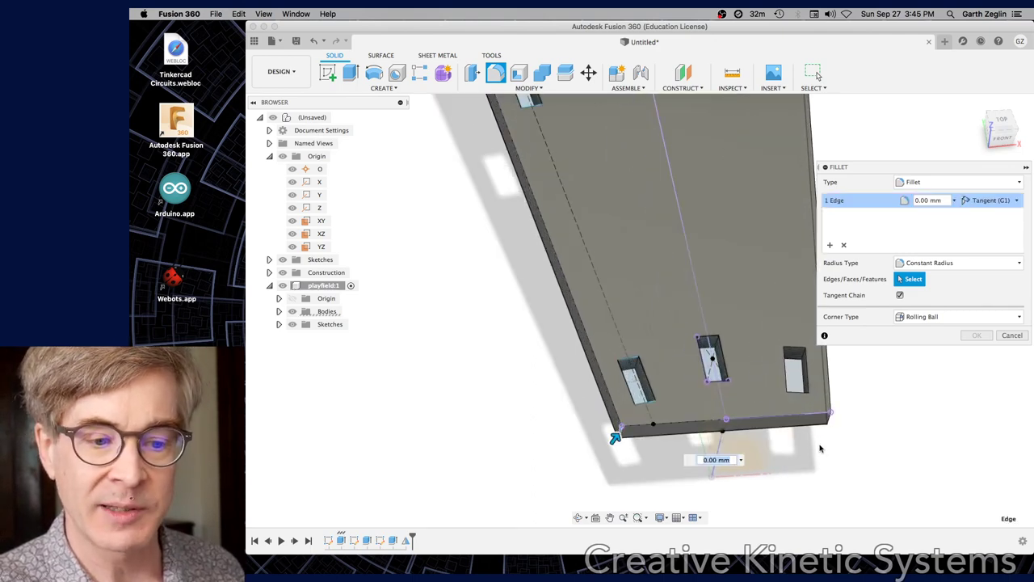
left_click(833, 422)
middle_click_drag(638, 295, 543, 268, "shift")
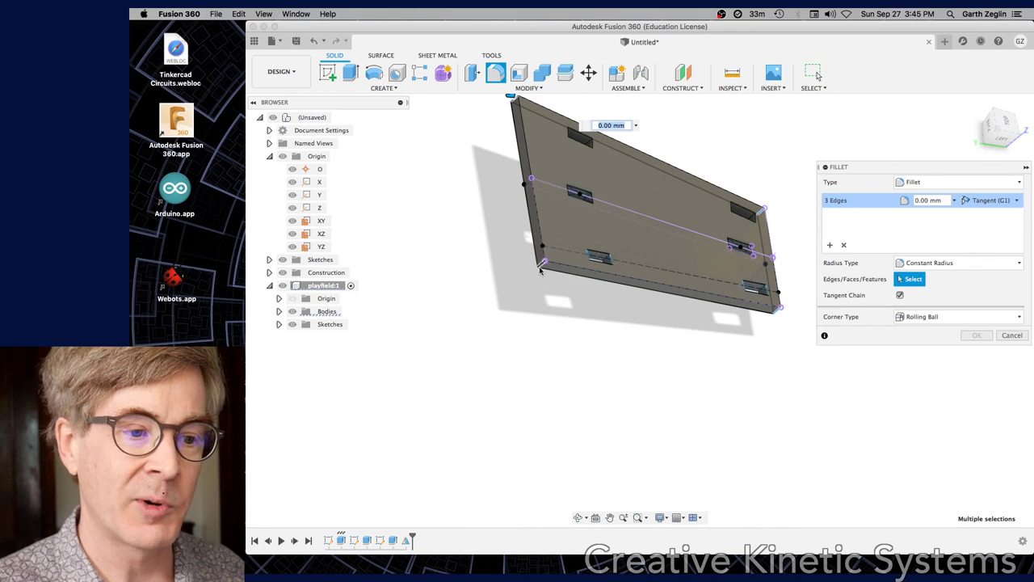
left_click(540, 266)
type("2")
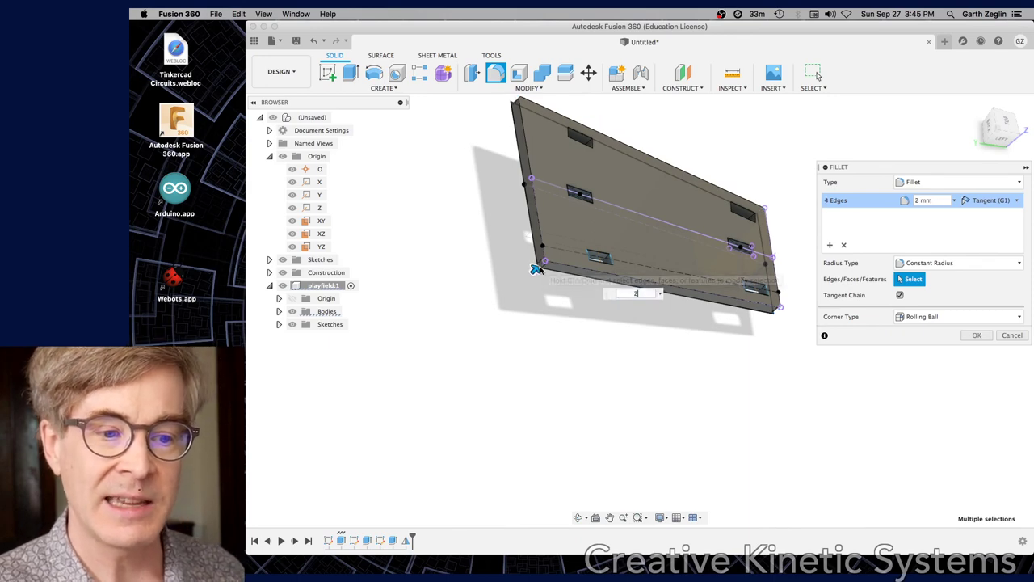
left_click(977, 335)
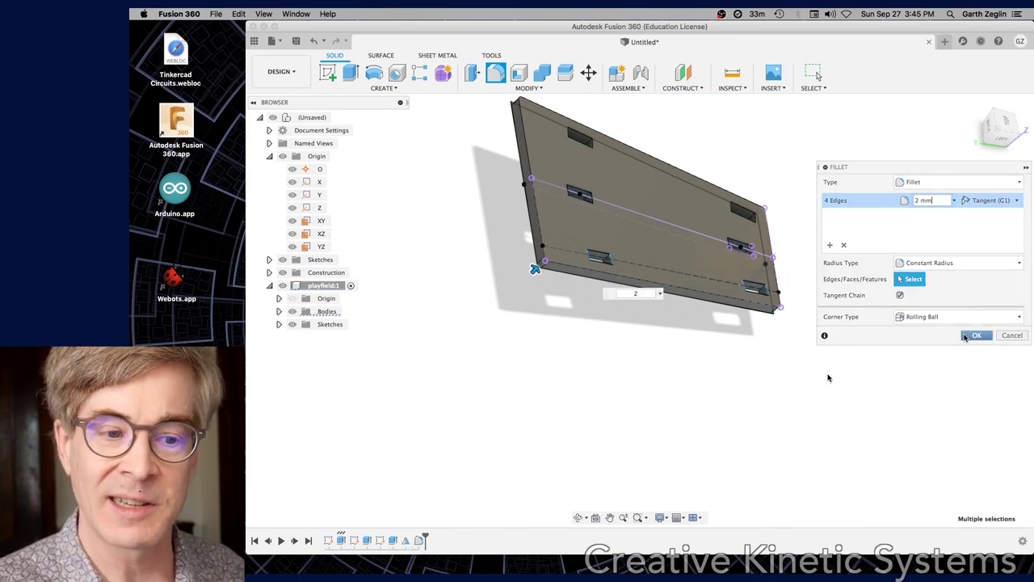
mouse_move(780, 344)
middle_mouse_down("shift")
mouse_move(760, 316)
mouse_move(778, 296)
mouse_move(781, 339)
mouse_move(784, 325)
middle_mouse_up("shift")
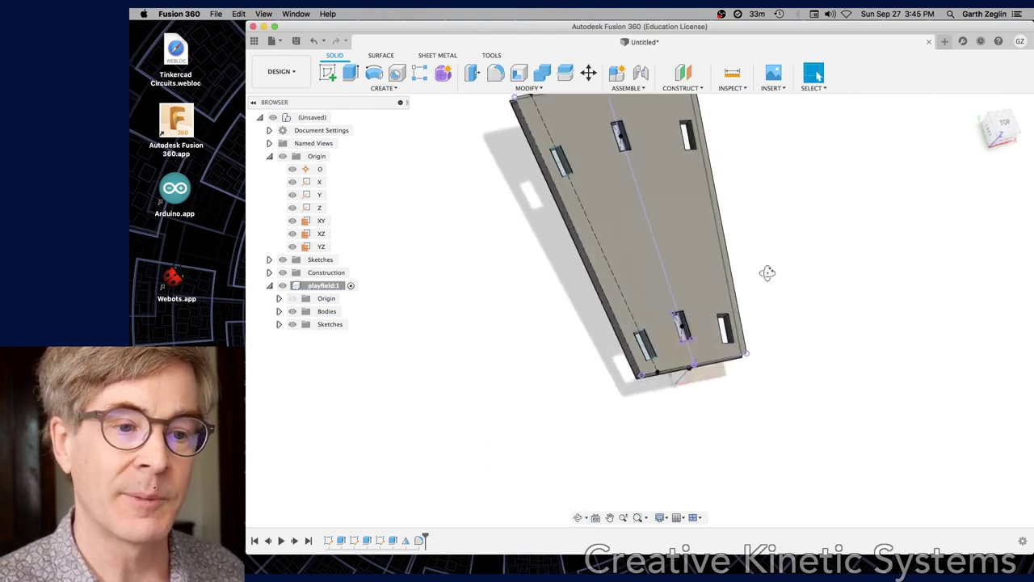
mouse_move(769, 272)
middle_mouse_down("shift")
mouse_move(746, 238)
mouse_move(773, 240)
mouse_move(774, 254)
middle_mouse_up("shift")
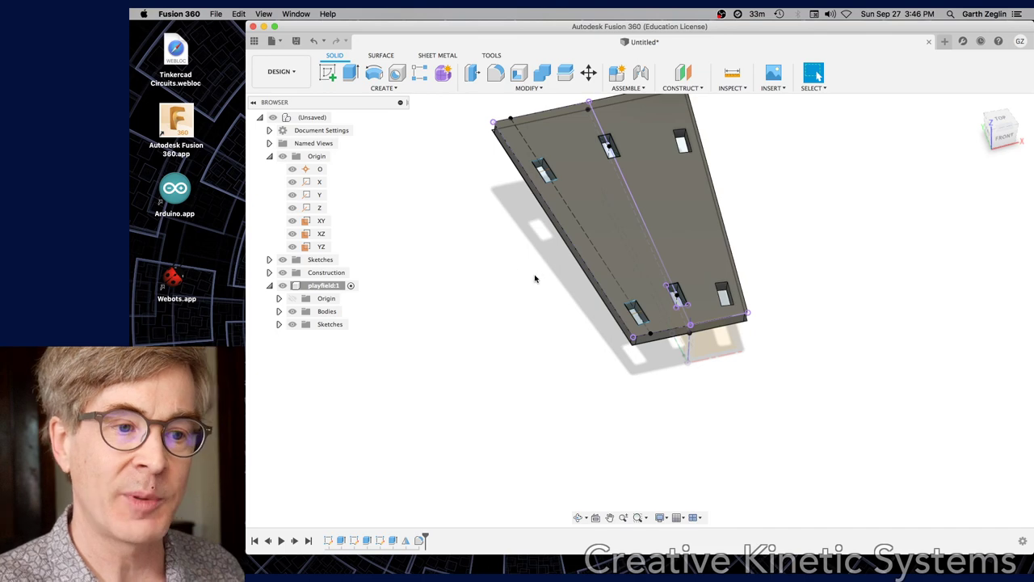
mouse_move(535, 279)
middle_mouse_down("shift")
mouse_move(706, 234)
mouse_move(783, 233)
mouse_move(760, 226)
mouse_move(772, 243)
mouse_move(759, 231)
mouse_move(778, 197)
mouse_move(741, 202)
middle_mouse_up("shift")
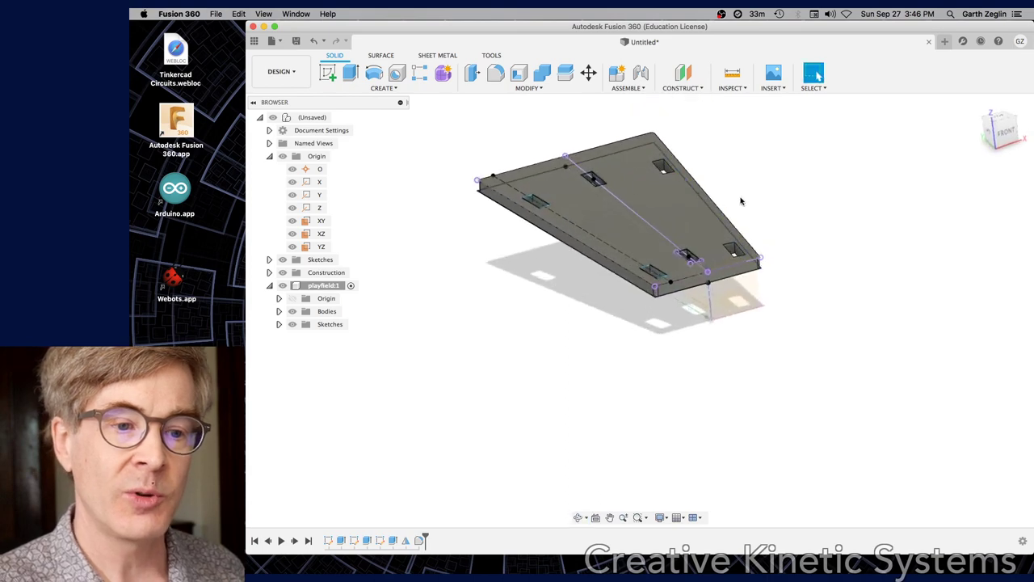
key("s")
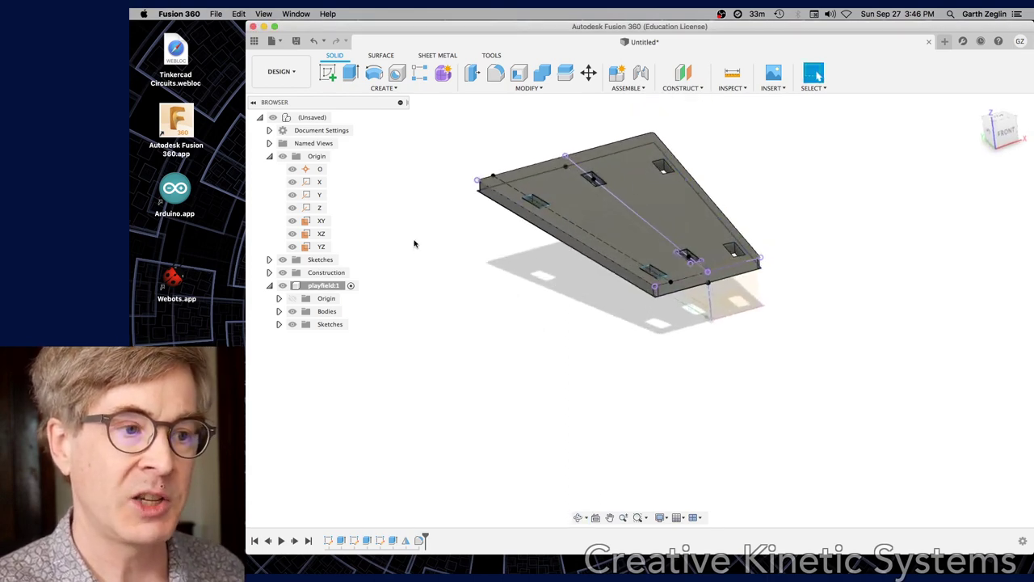
Step: Open Change Parameters in an enlarged window and list the playfield features and the dimensions of the top-level Sketch1
left_click(539, 89)
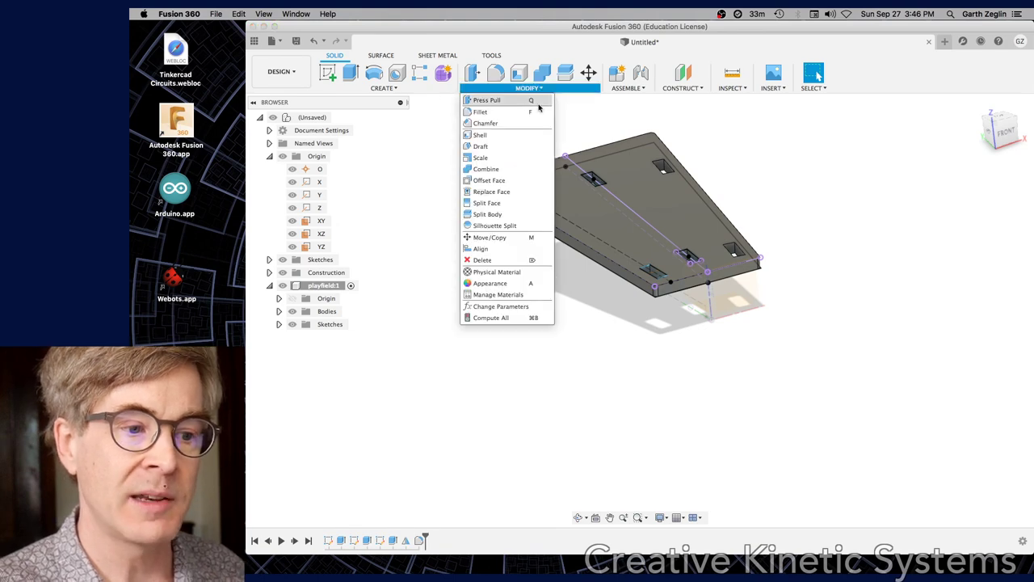
left_click(522, 306)
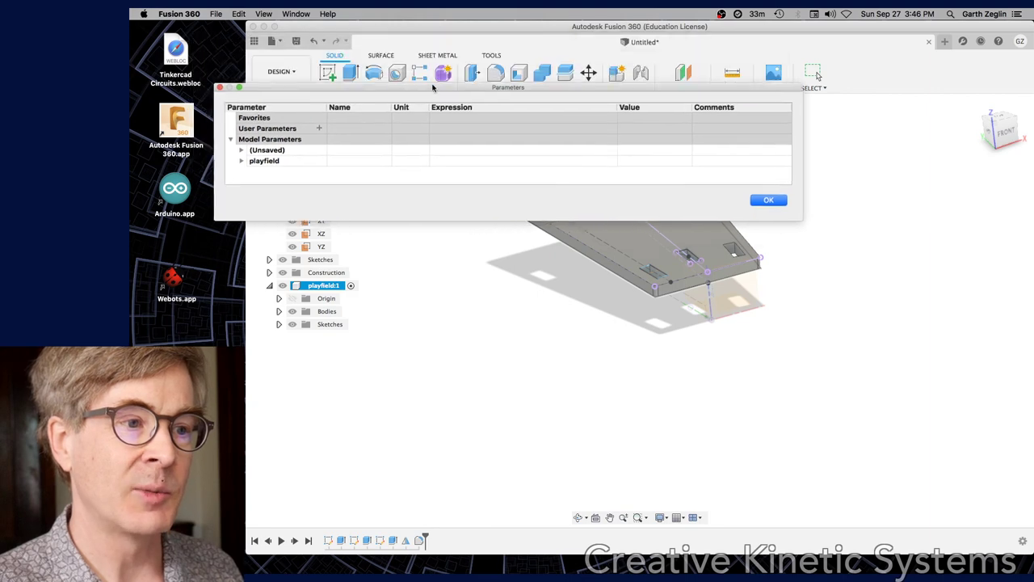
left_click_drag(801, 257, 877, 439)
left_click_drag(568, 130, 642, 139)
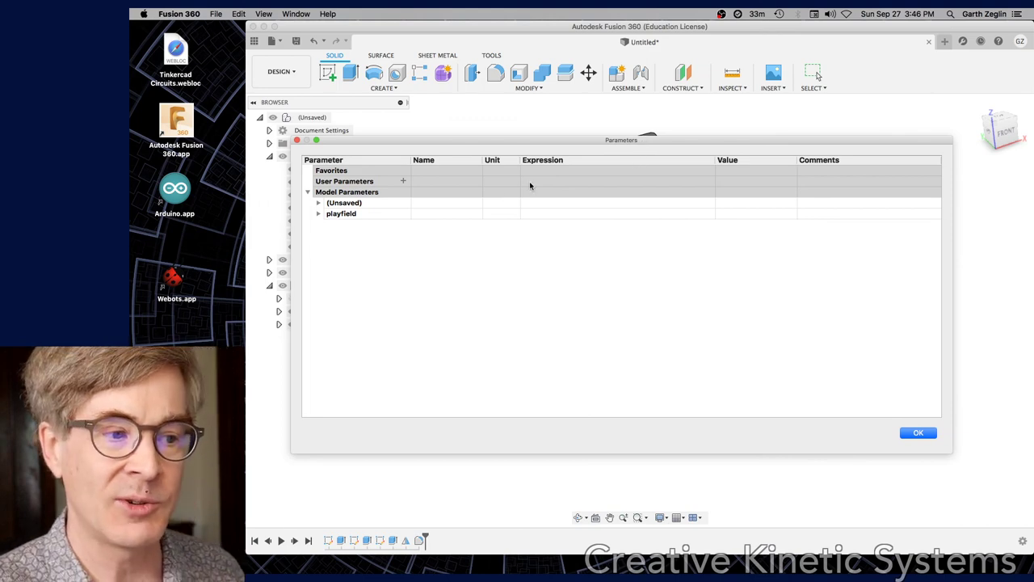
left_click(318, 214)
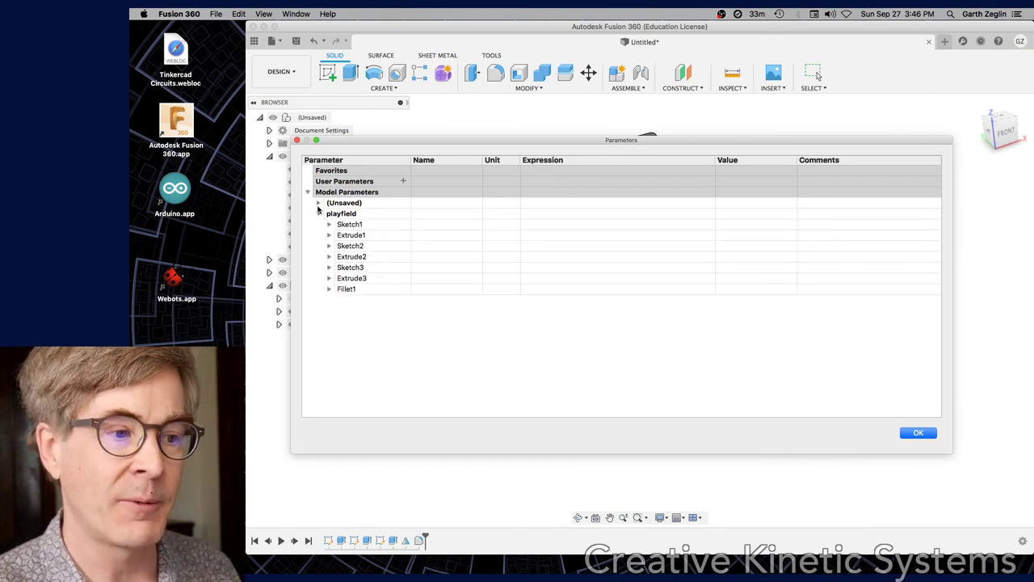
left_click(318, 203)
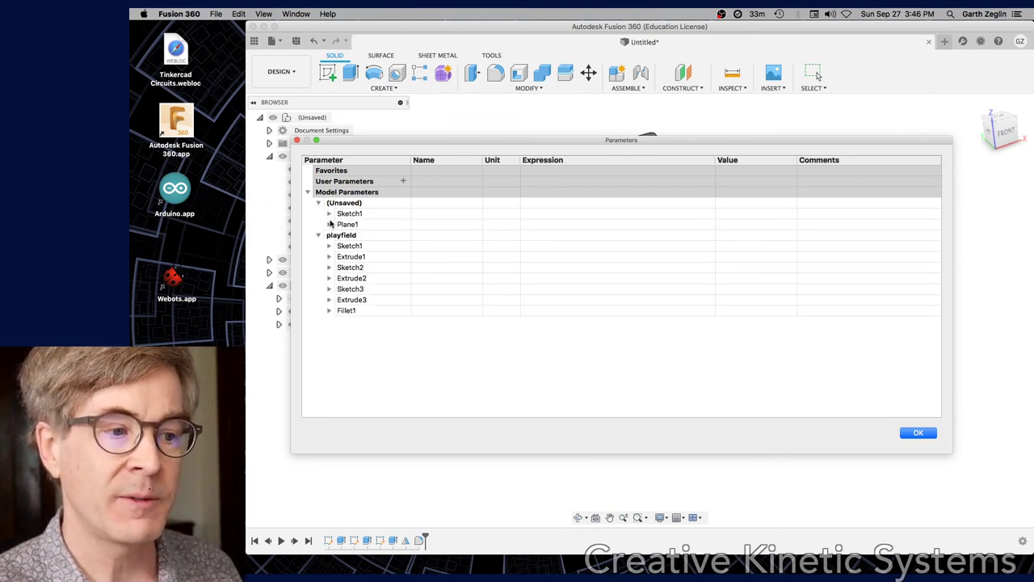
left_click(329, 213)
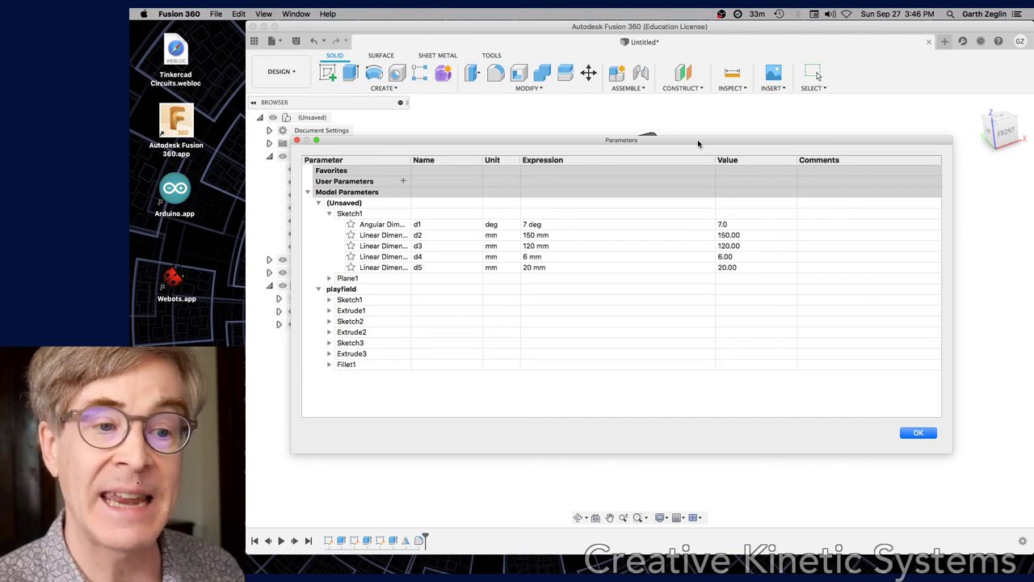
left_click_drag(698, 139, 616, 180)
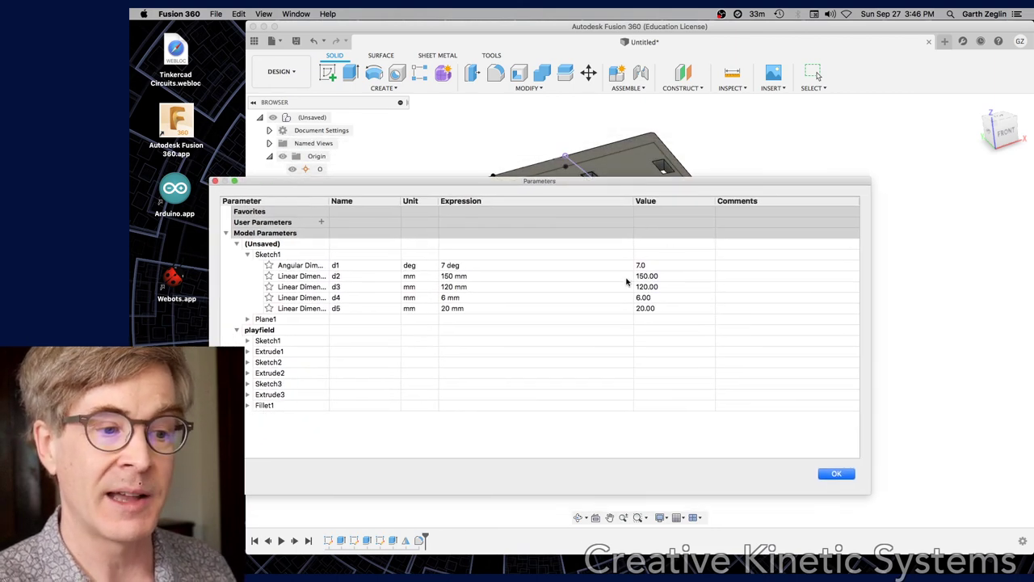
Step: Rename the top-level Sketch1 angular dimension d1 as slope and mark it as a favorite
double_click(361, 265)
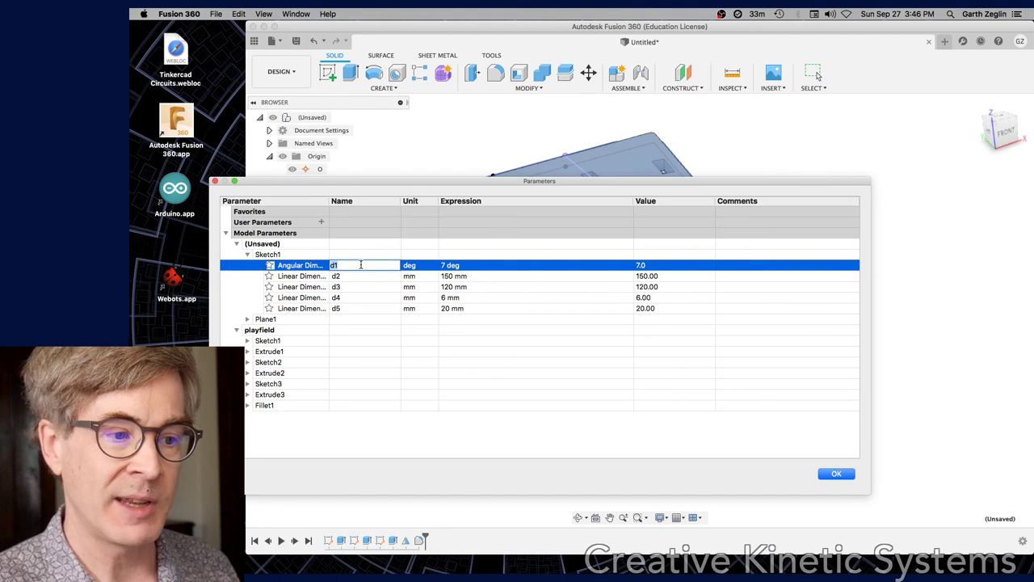
type("slope")
key("Return")
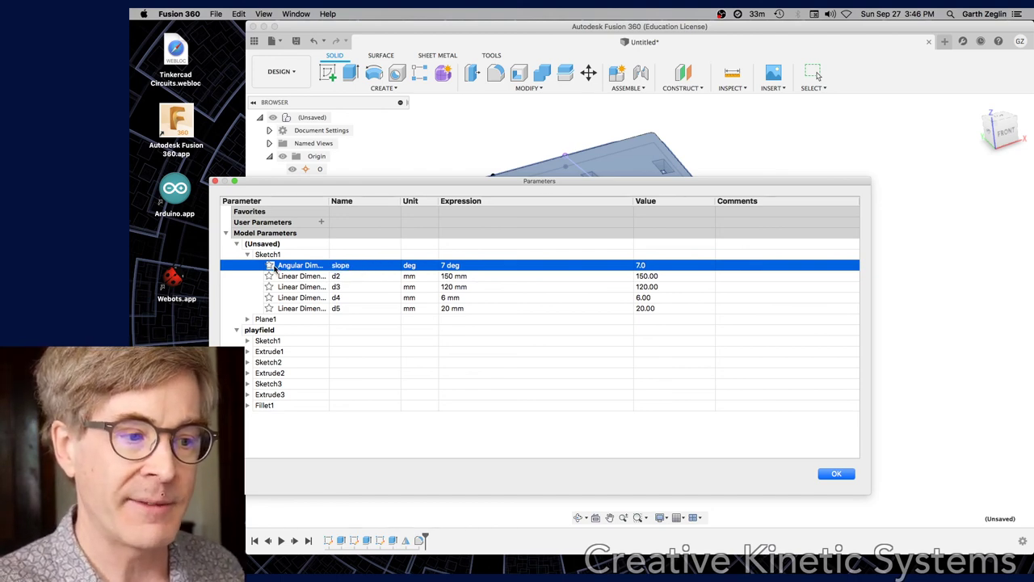
left_click(270, 265)
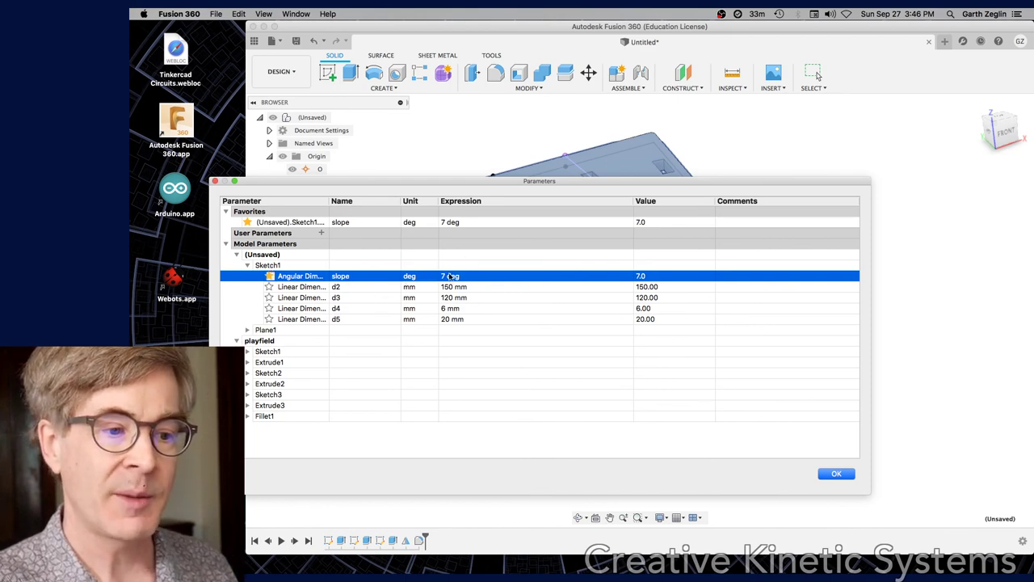
Step: Rename the top-level Sketch1 dimension d2 as playfield_length and add it to the favorites
double_click(367, 287)
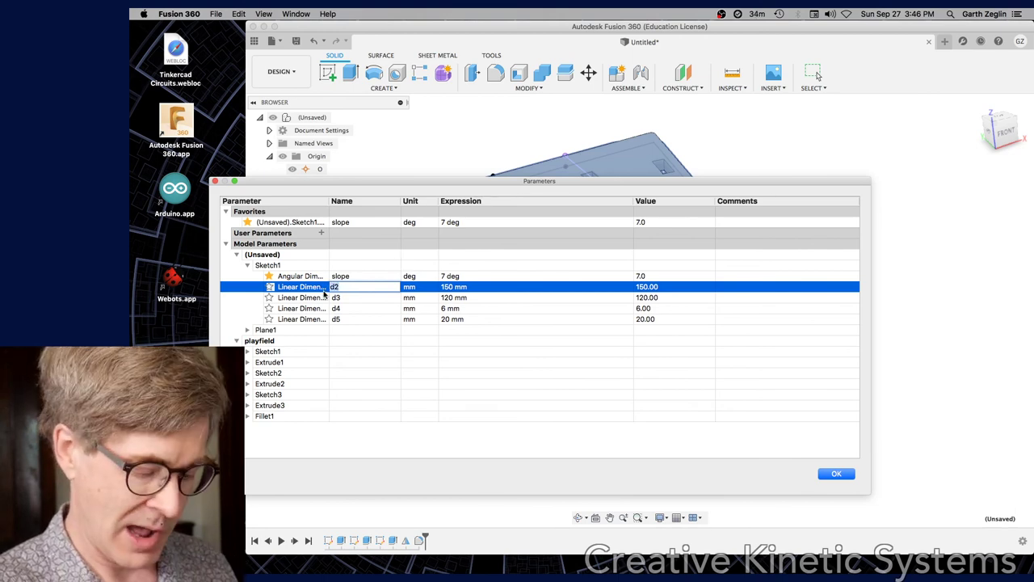
type("playfield_length")
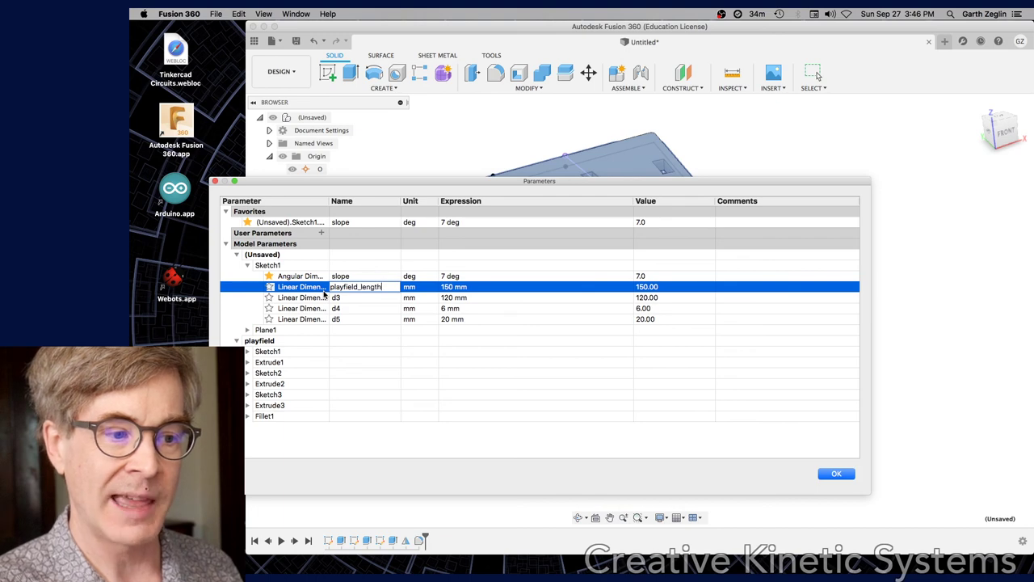
key("Return")
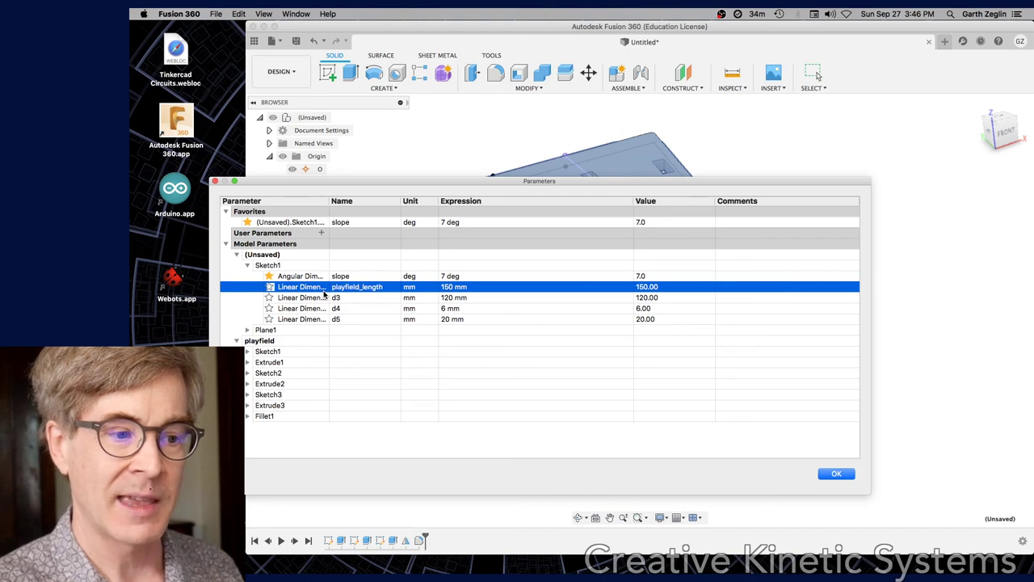
left_click(270, 287)
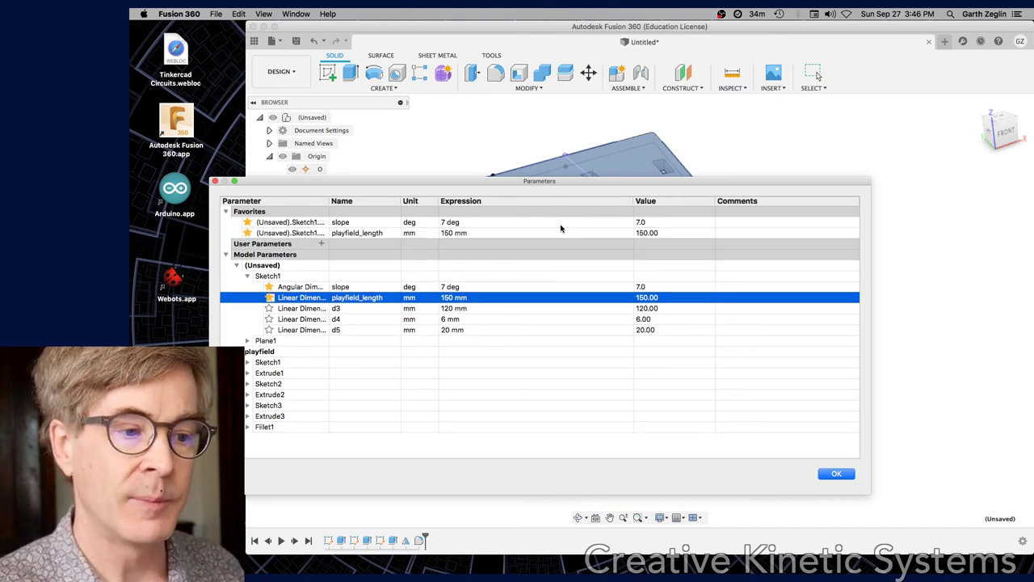
Step: List the dimensions of the playfield component's Sketch1, then rename d7 as top_width and mark it as a favorite
left_click_drag(531, 184, 554, 158)
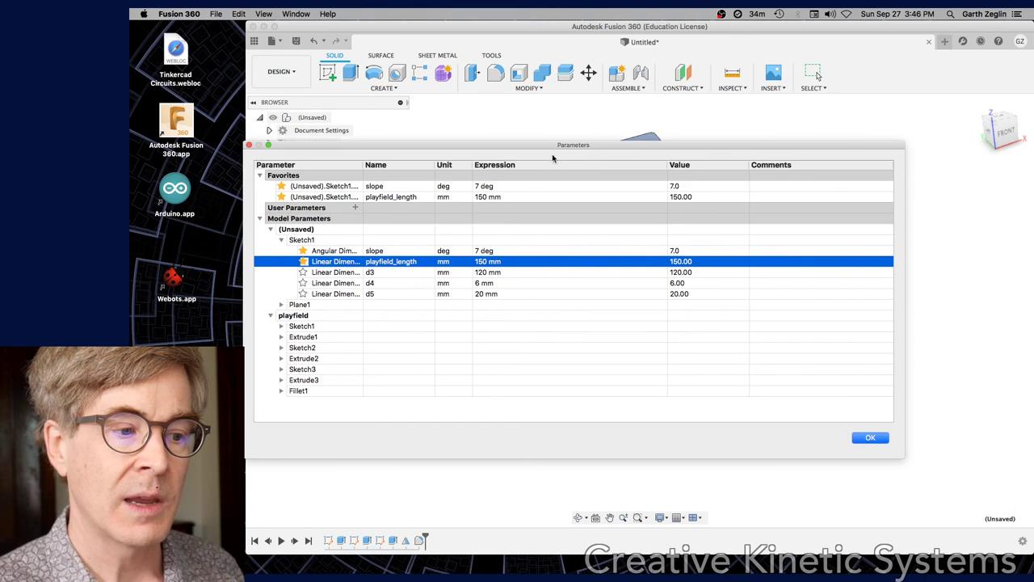
left_click(282, 325)
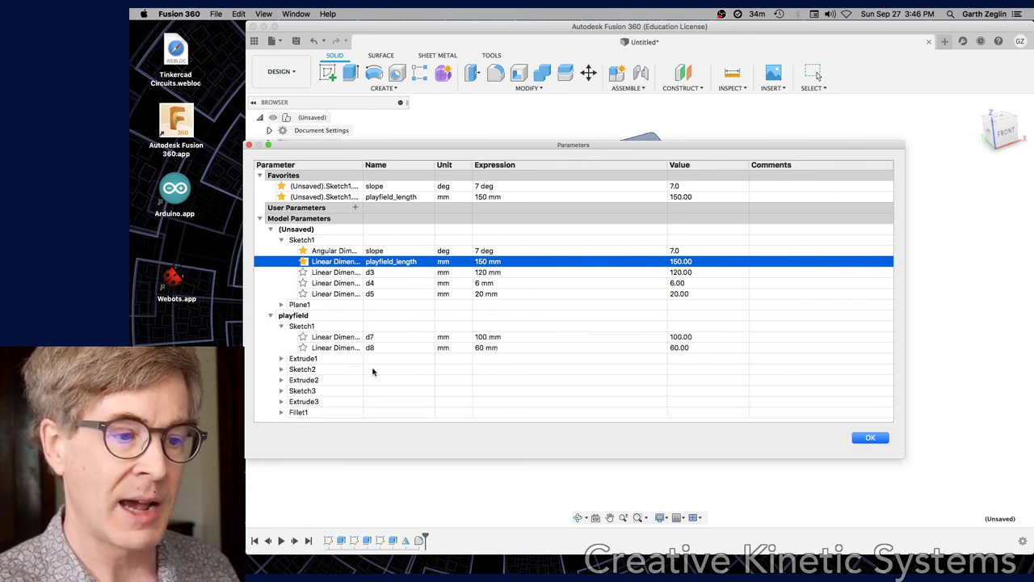
mouse_move(503, 150)
left_mouse_down()
mouse_move(501, 282)
mouse_move(496, 173)
left_mouse_up()
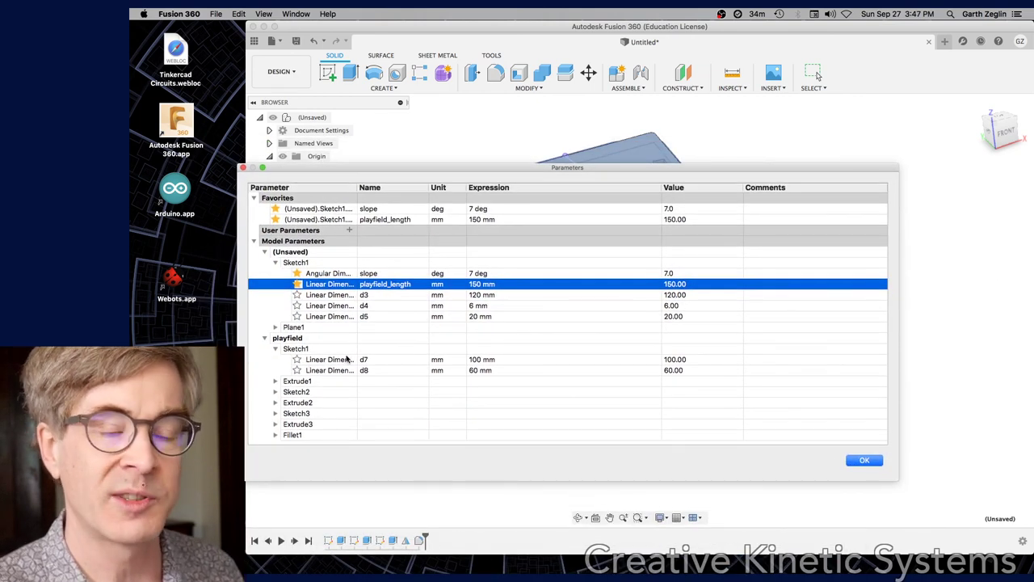
double_click(387, 362)
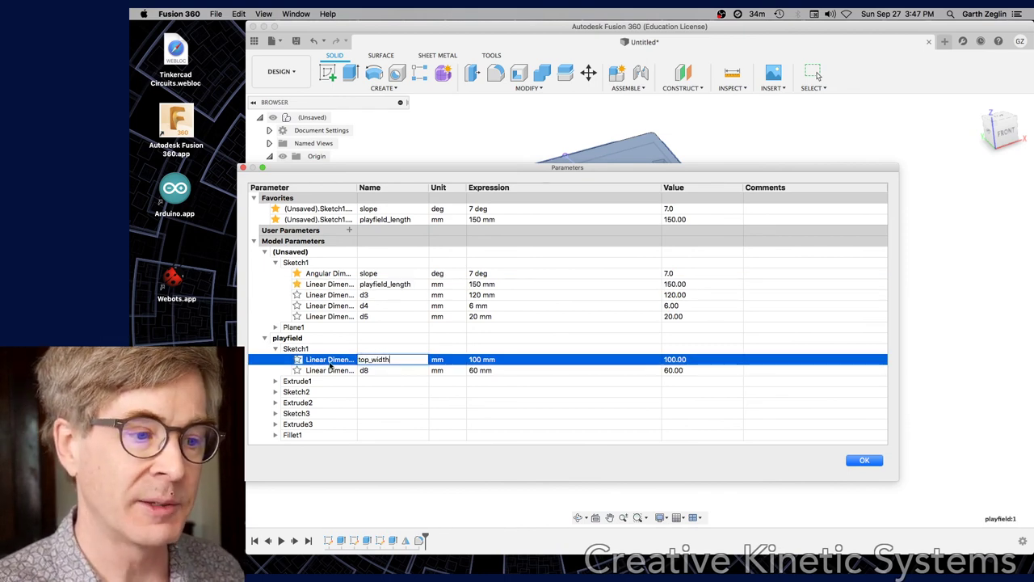
left_click(299, 360)
Step: Rename dimension d8 in the playfield component's Sketch1 as bottom_width
double_click(384, 381)
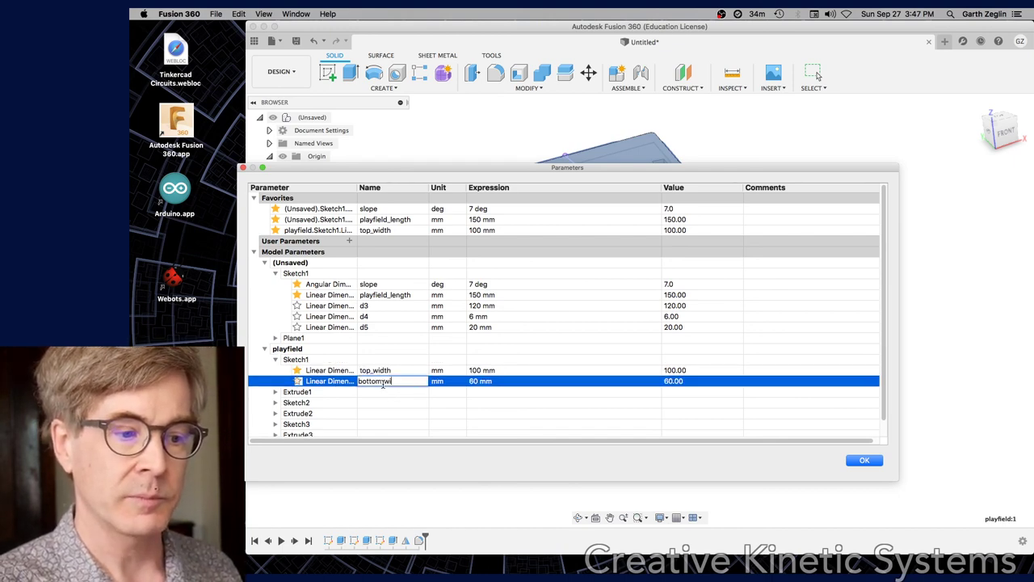
type("bottom_width")
key("Return")
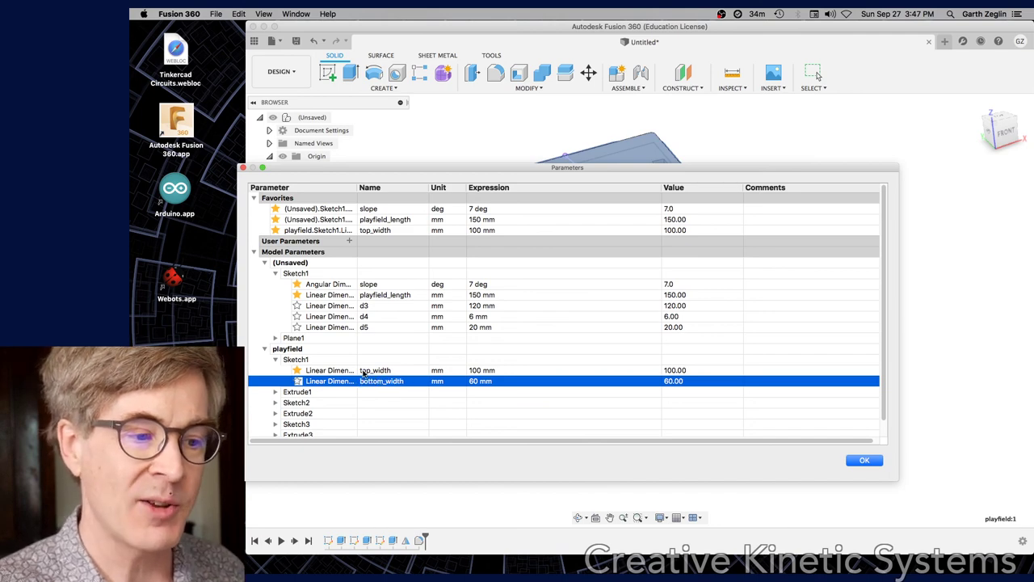